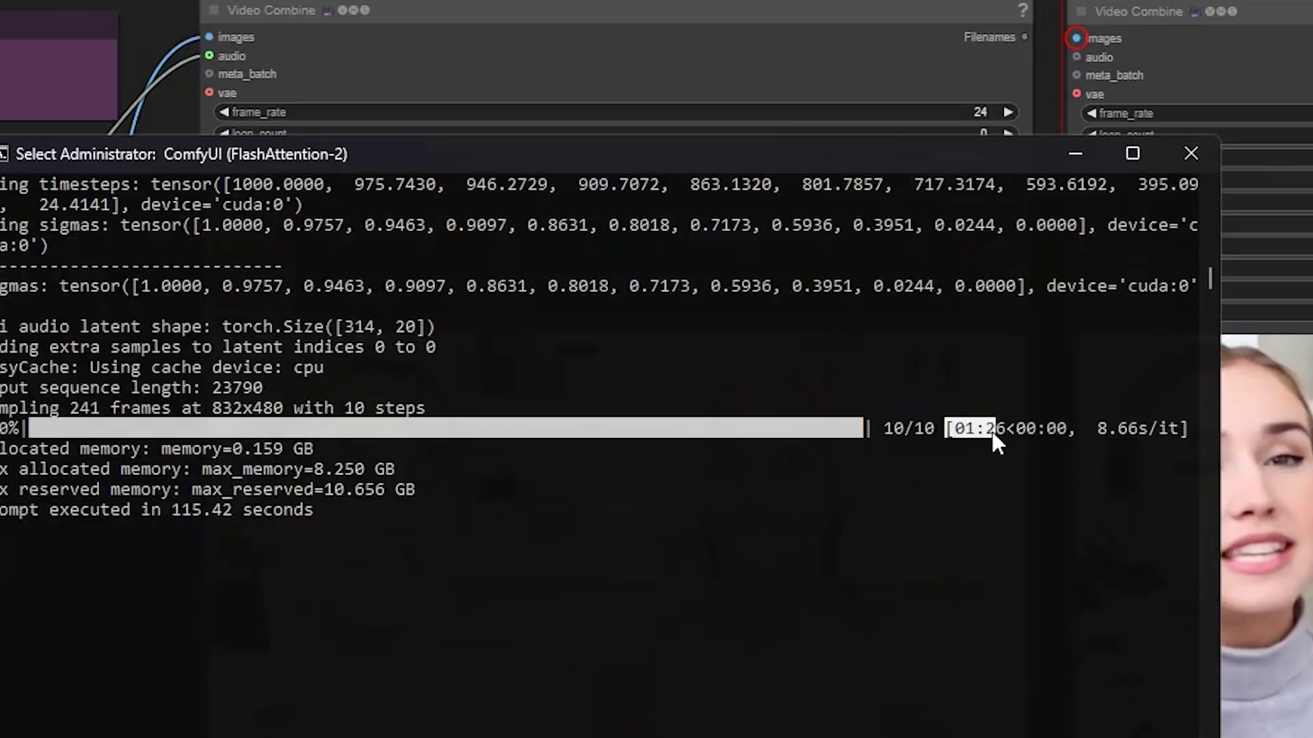
# Start an IDM download of wan2.2_vae.safetensors, then dismiss its Save As dialog without saving
pyautogui.click(1028, 429)
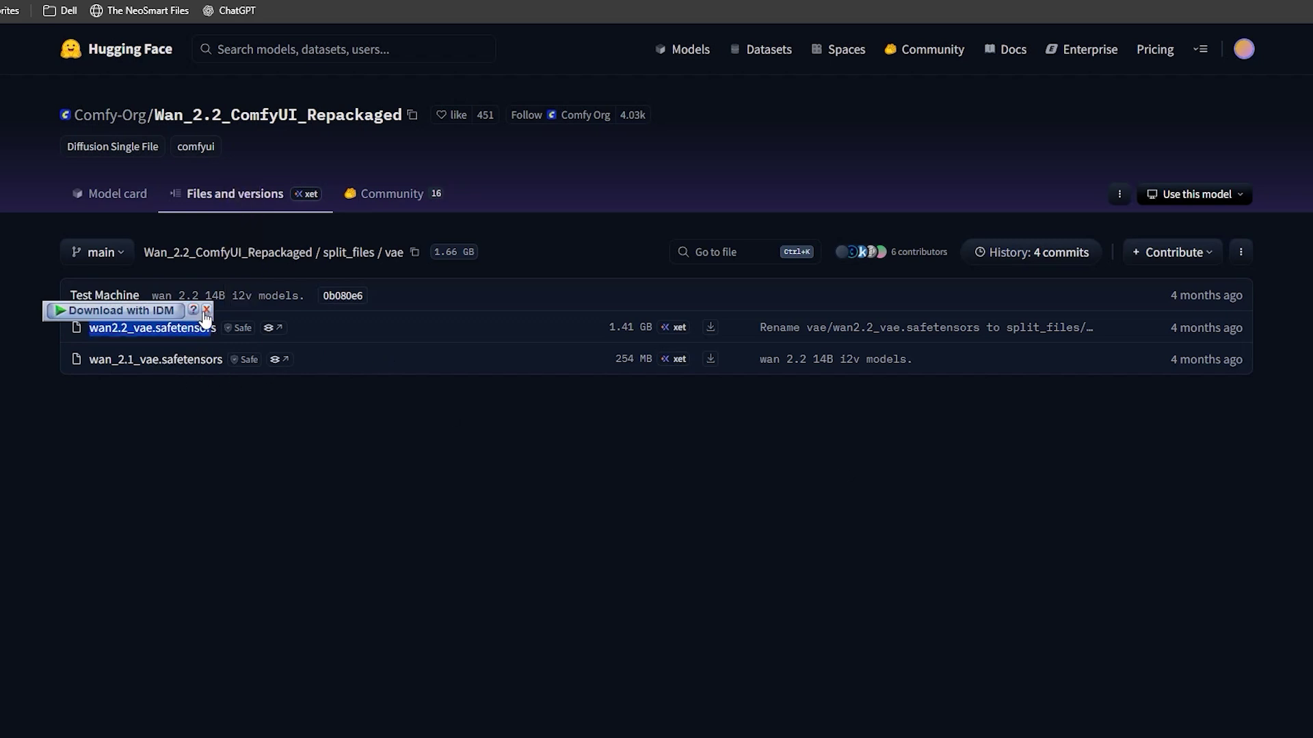
pyautogui.rightClick(714, 328)
pyautogui.click(755, 533)
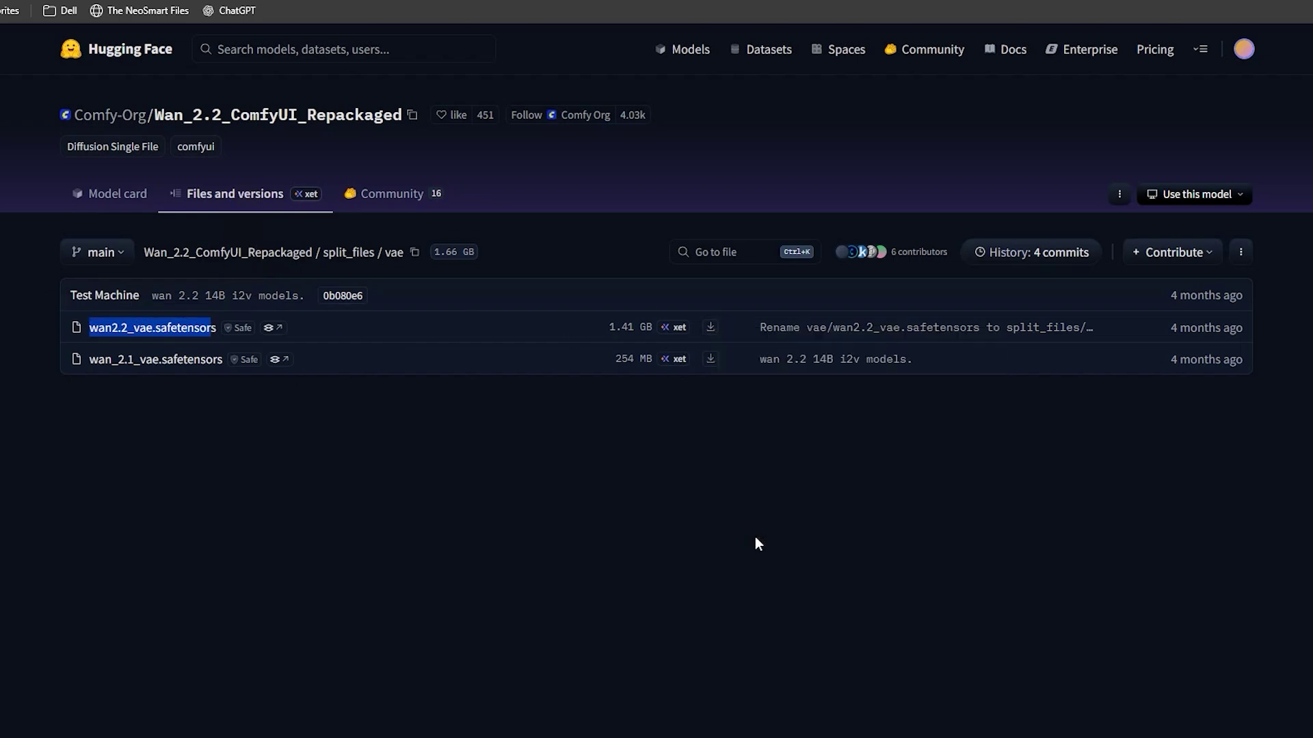
pyautogui.click(771, 339)
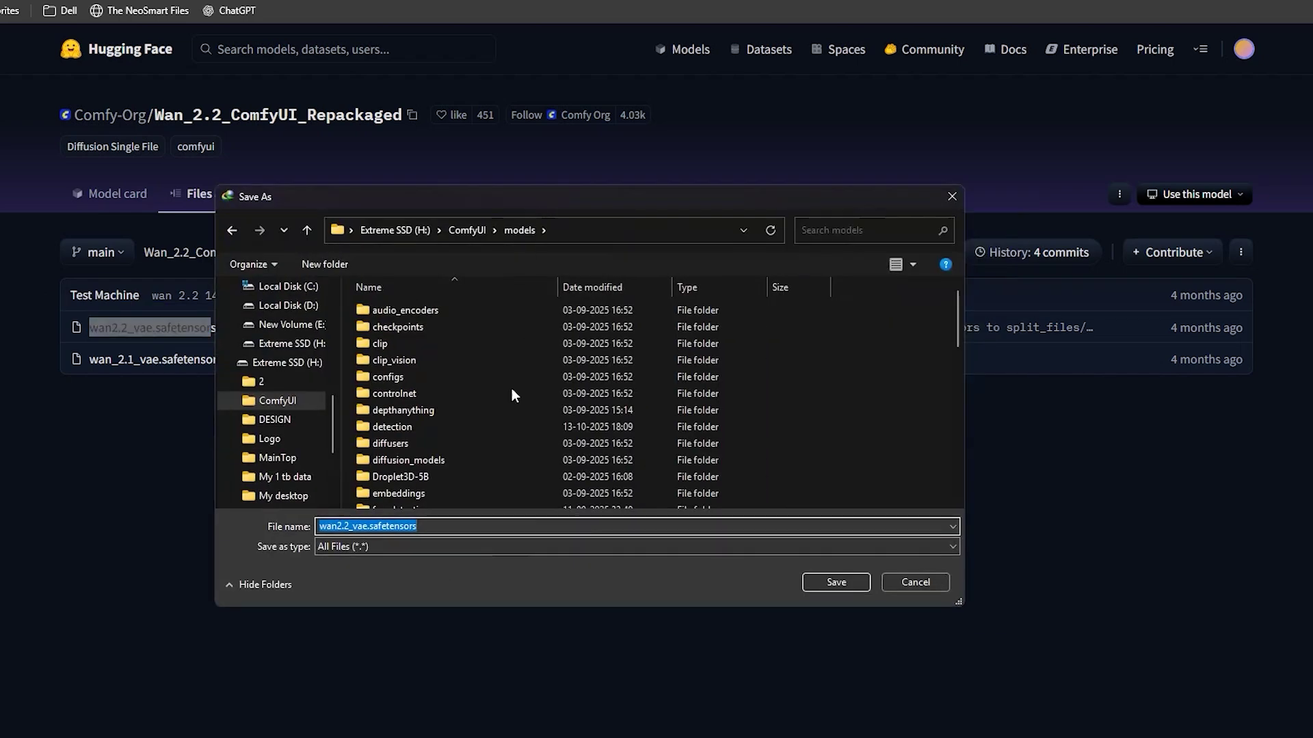
pyautogui.press('Escape')
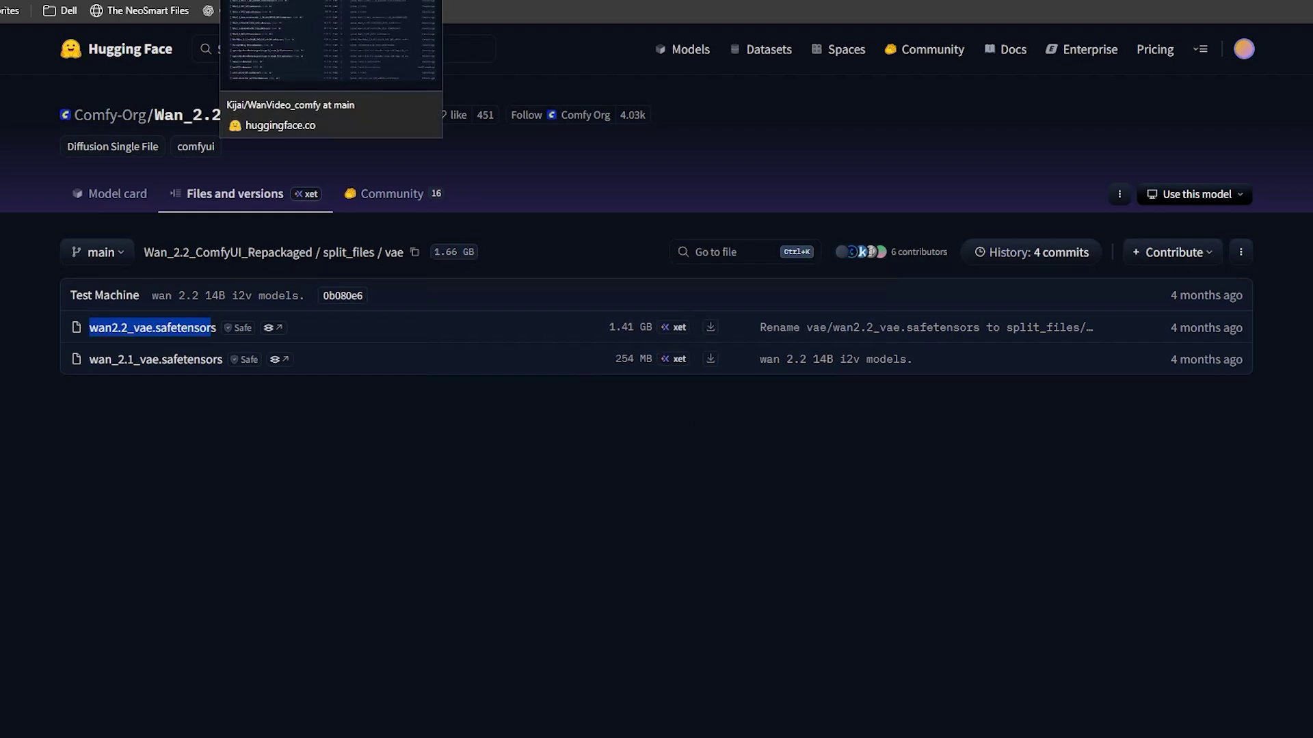
# Start saving umt5-xxl-enc-fp8_e4m3fn to models\text_encoders, see it's already there, and cancel
pyautogui.hotkey('ctrl', 'Tab')
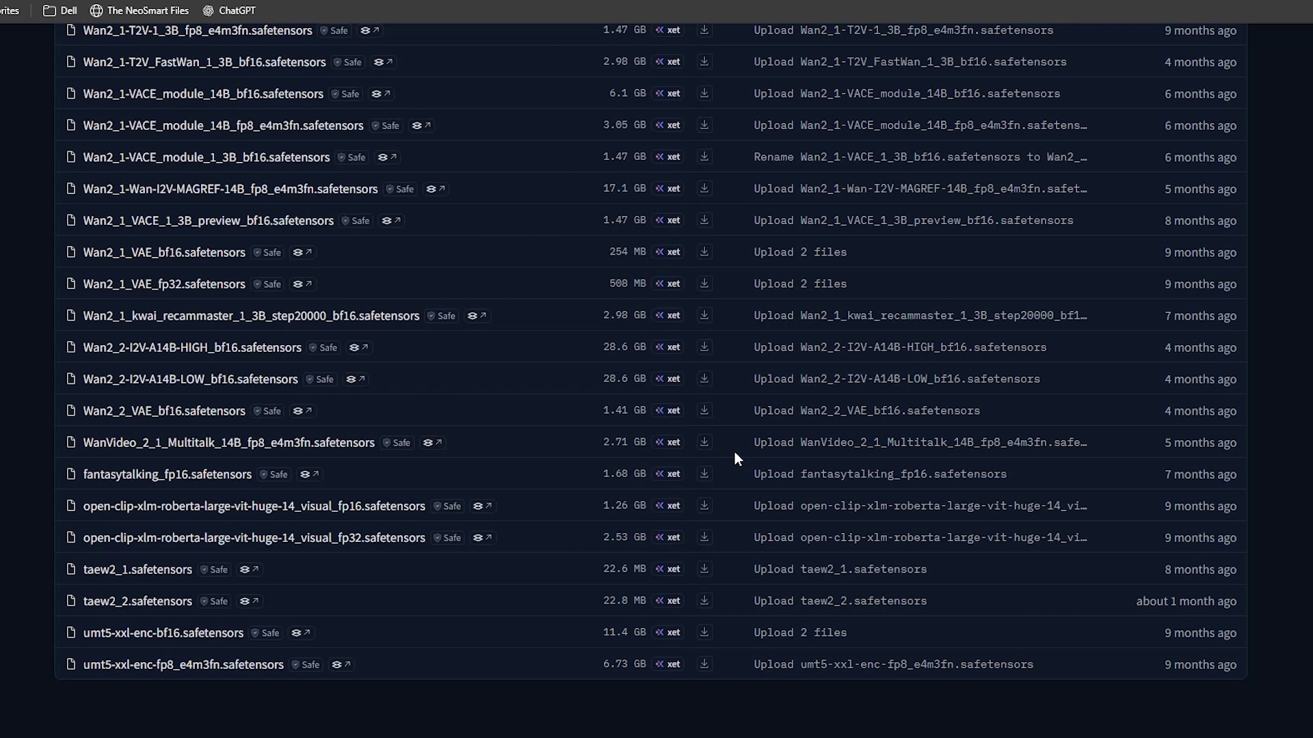
pyautogui.rightClick(704, 665)
pyautogui.click(785, 595)
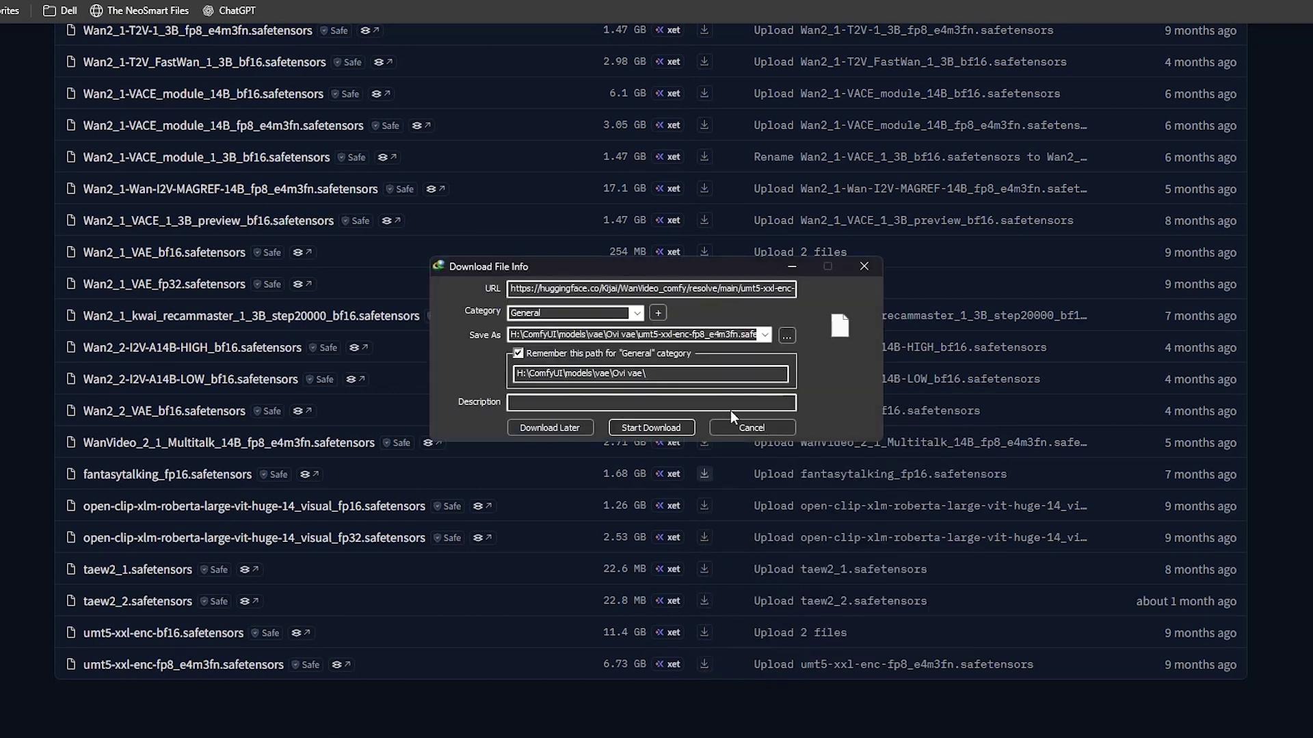
pyautogui.click(789, 336)
pyautogui.click(383, 243)
pyautogui.click(505, 677)
pyautogui.click(256, 422)
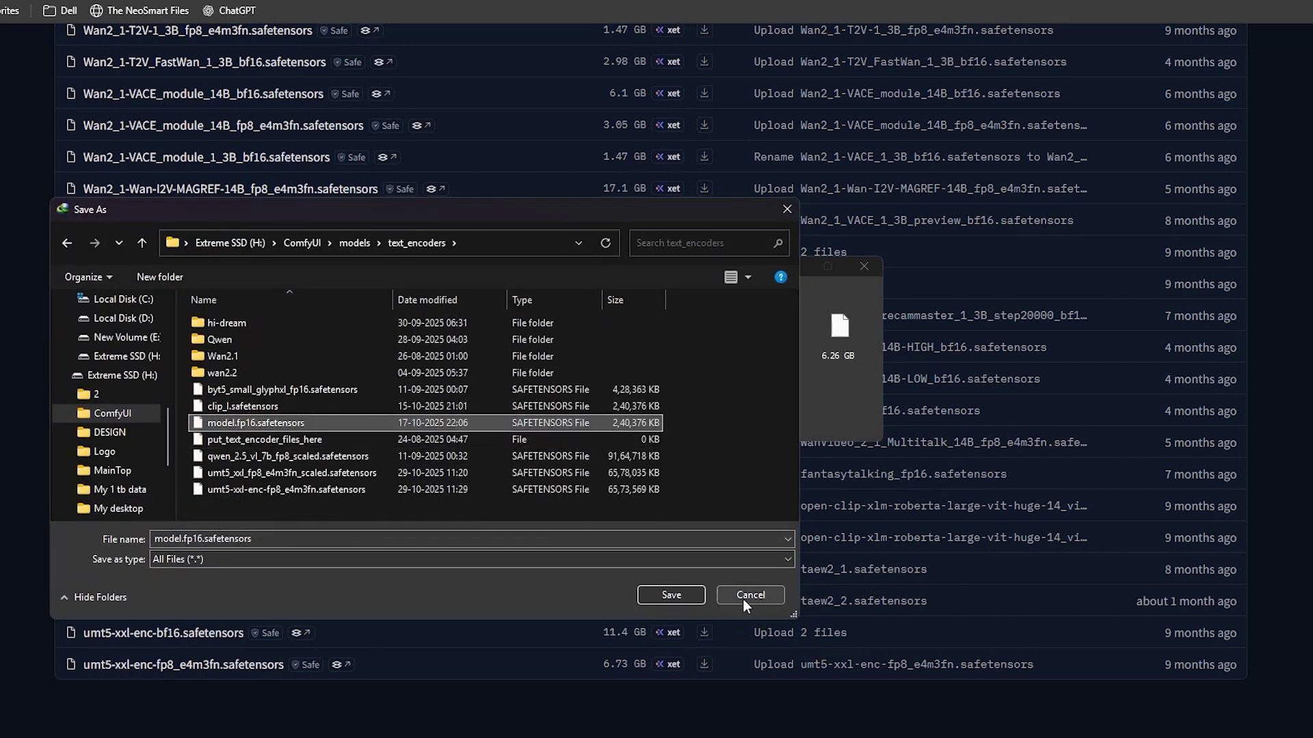
pyautogui.click(666, 594)
pyautogui.click(700, 455)
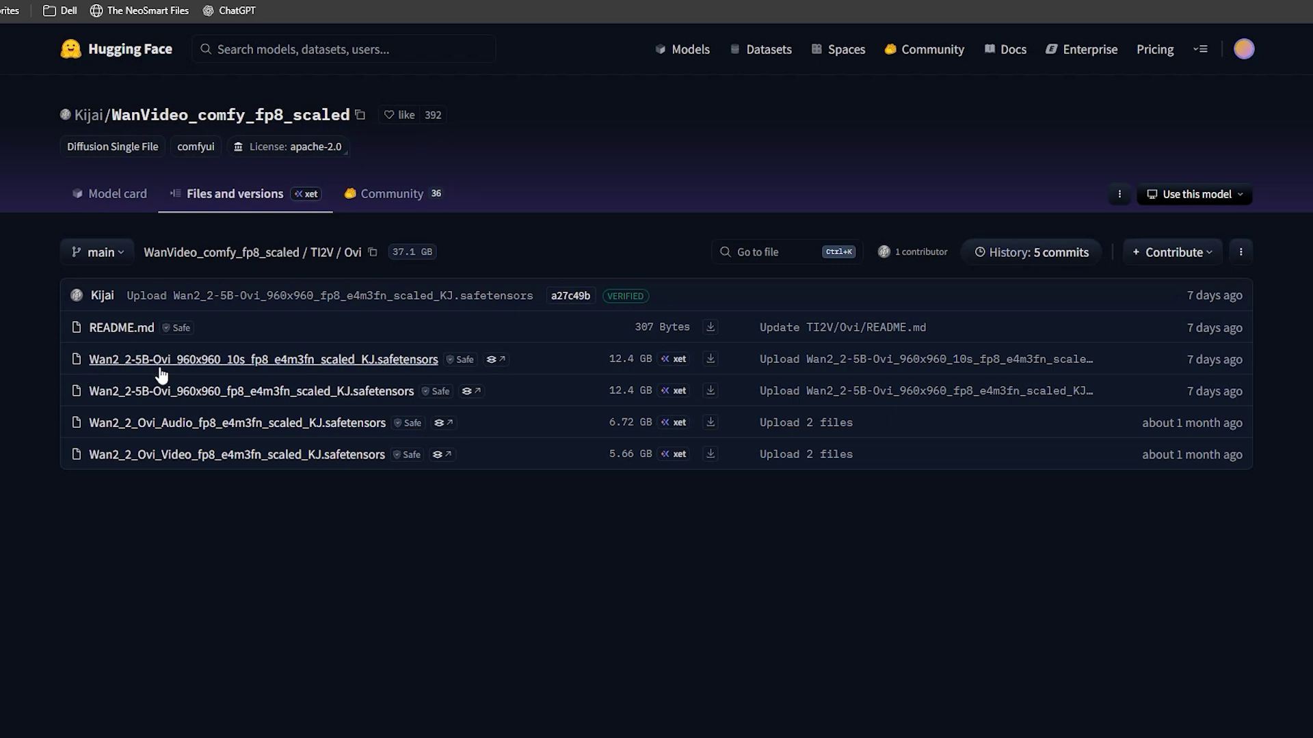
pyautogui.click(711, 359)
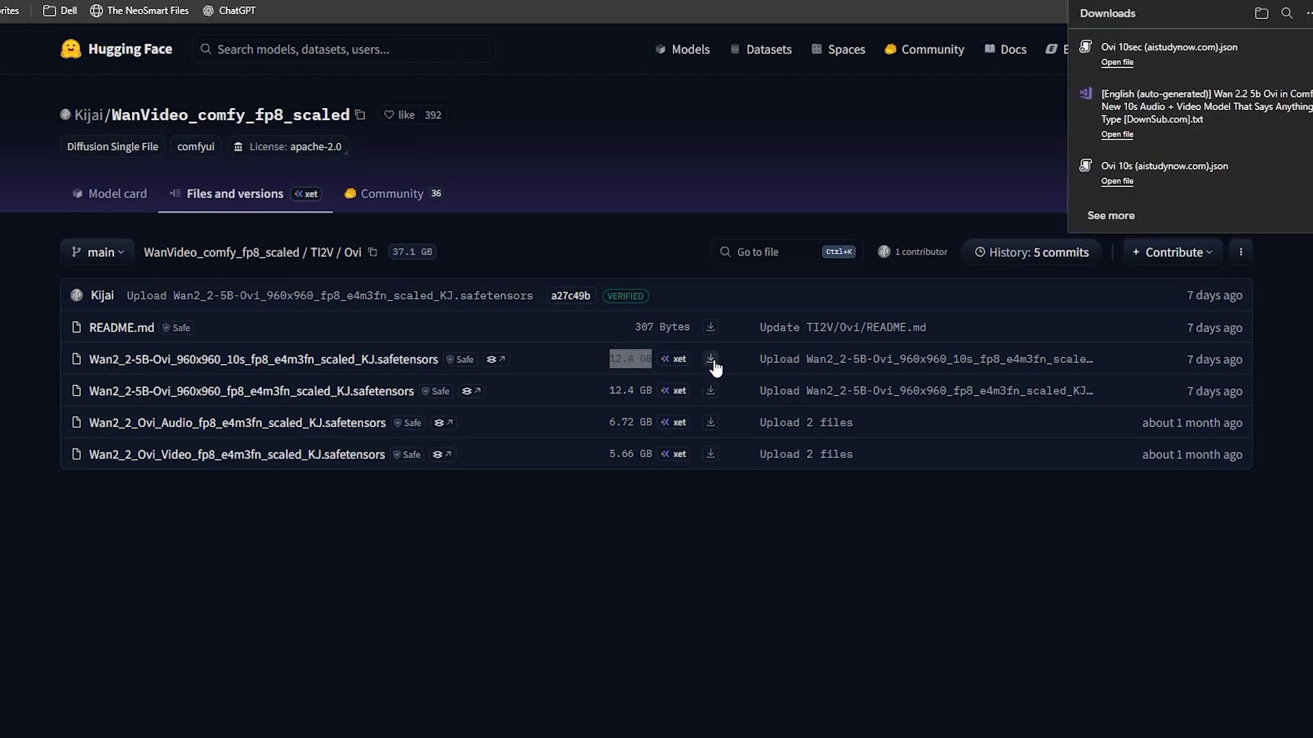
pyautogui.rightClick(712, 360)
pyautogui.click(810, 564)
pyautogui.click(787, 341)
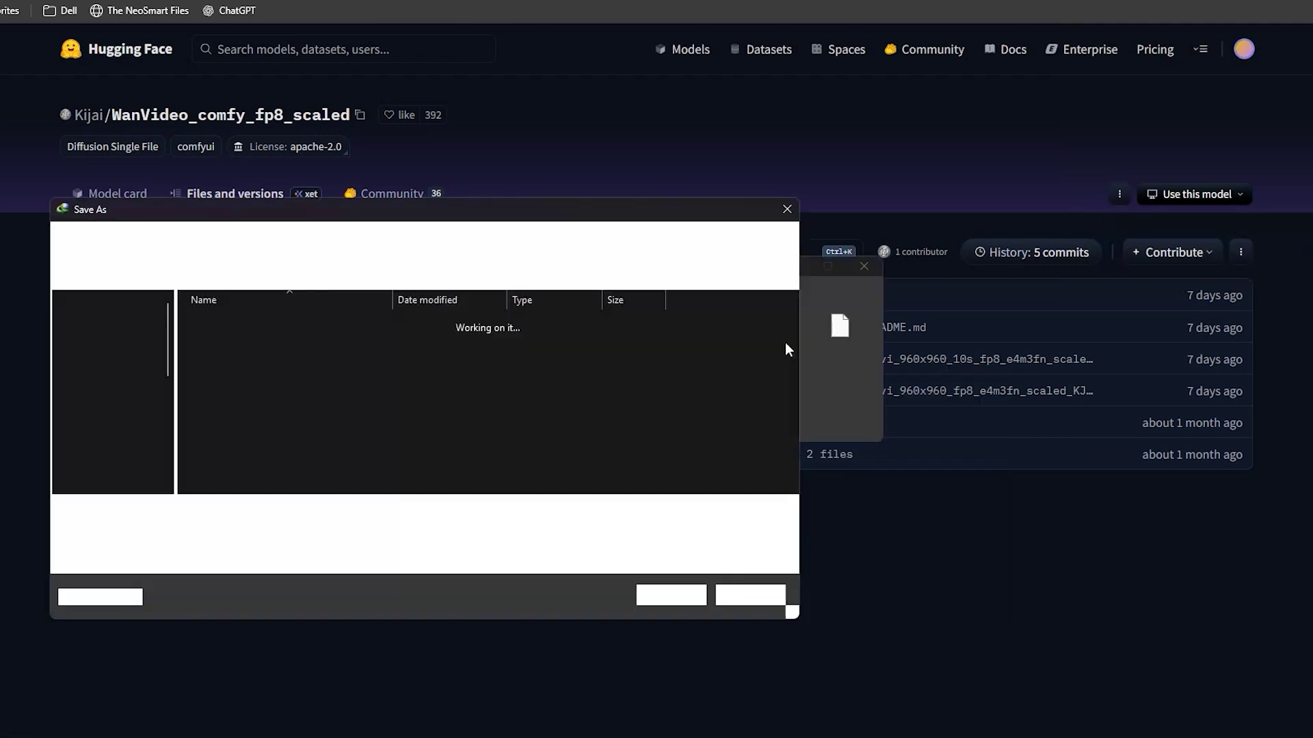
pyautogui.click(354, 243)
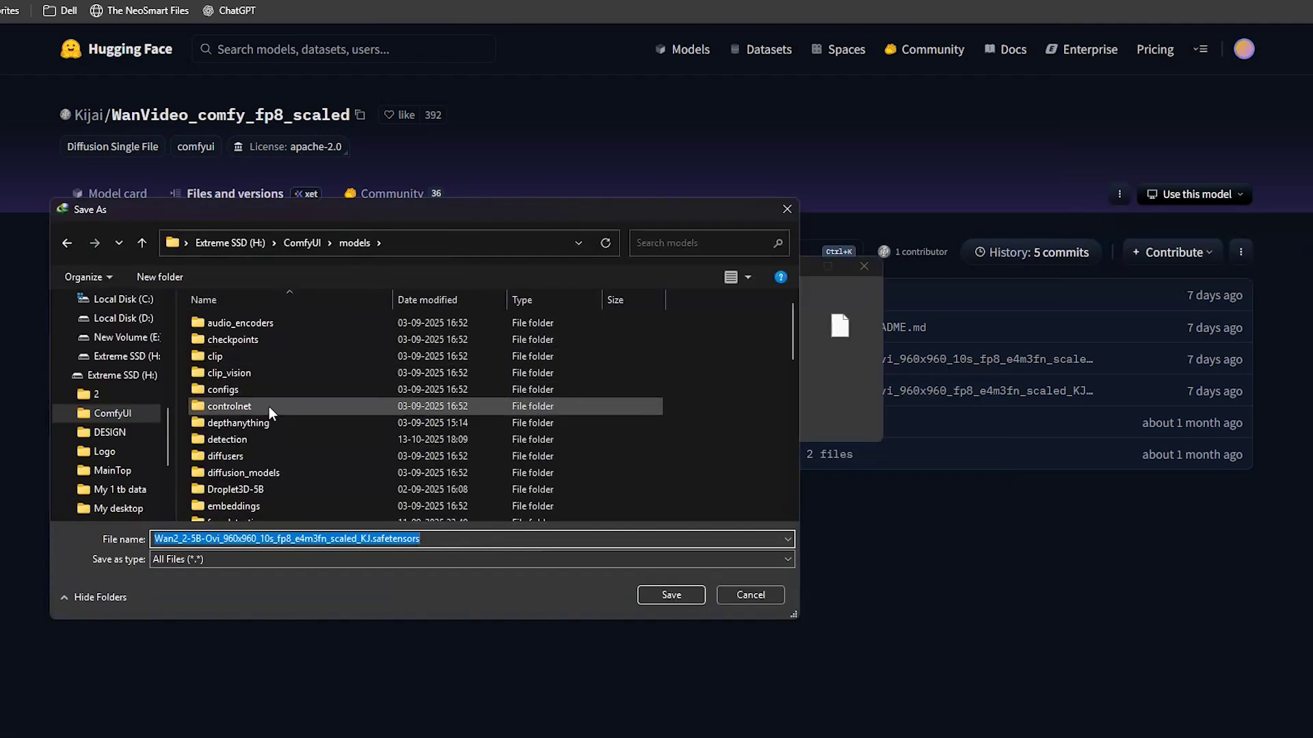
pyautogui.doubleClick(274, 474)
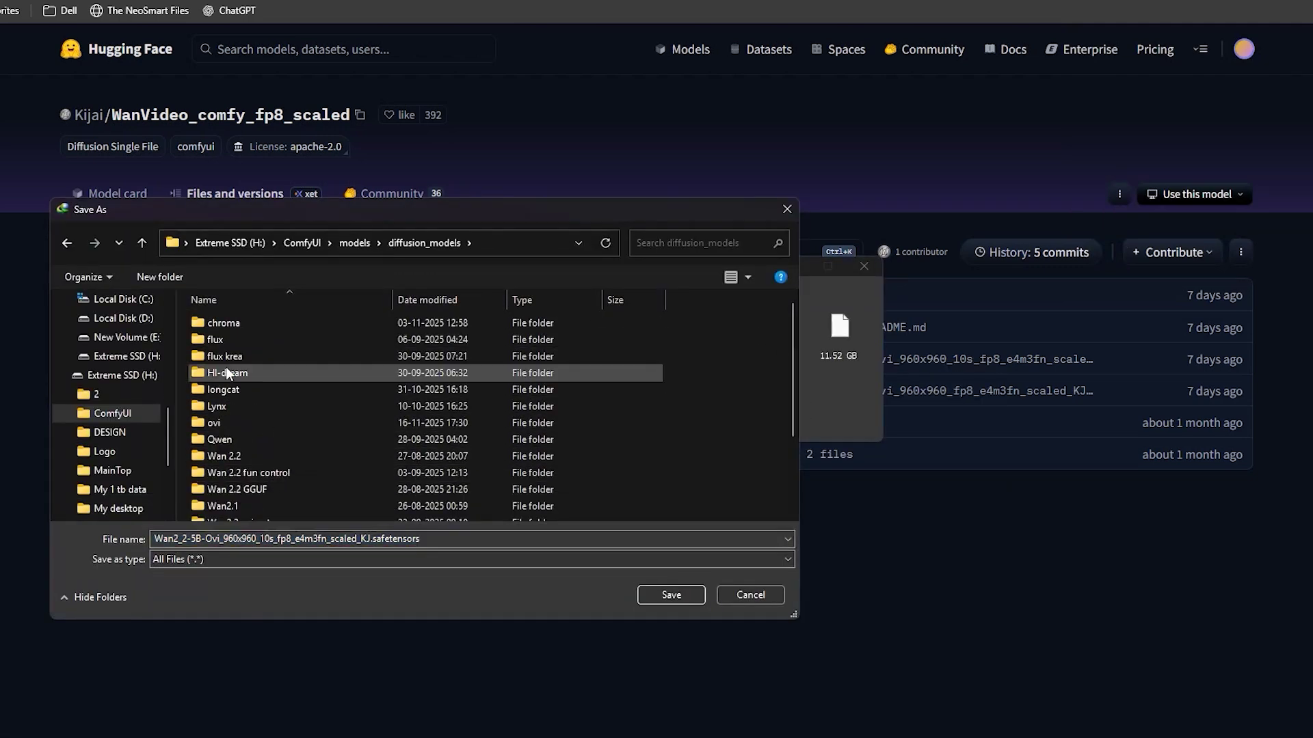
pyautogui.click(750, 595)
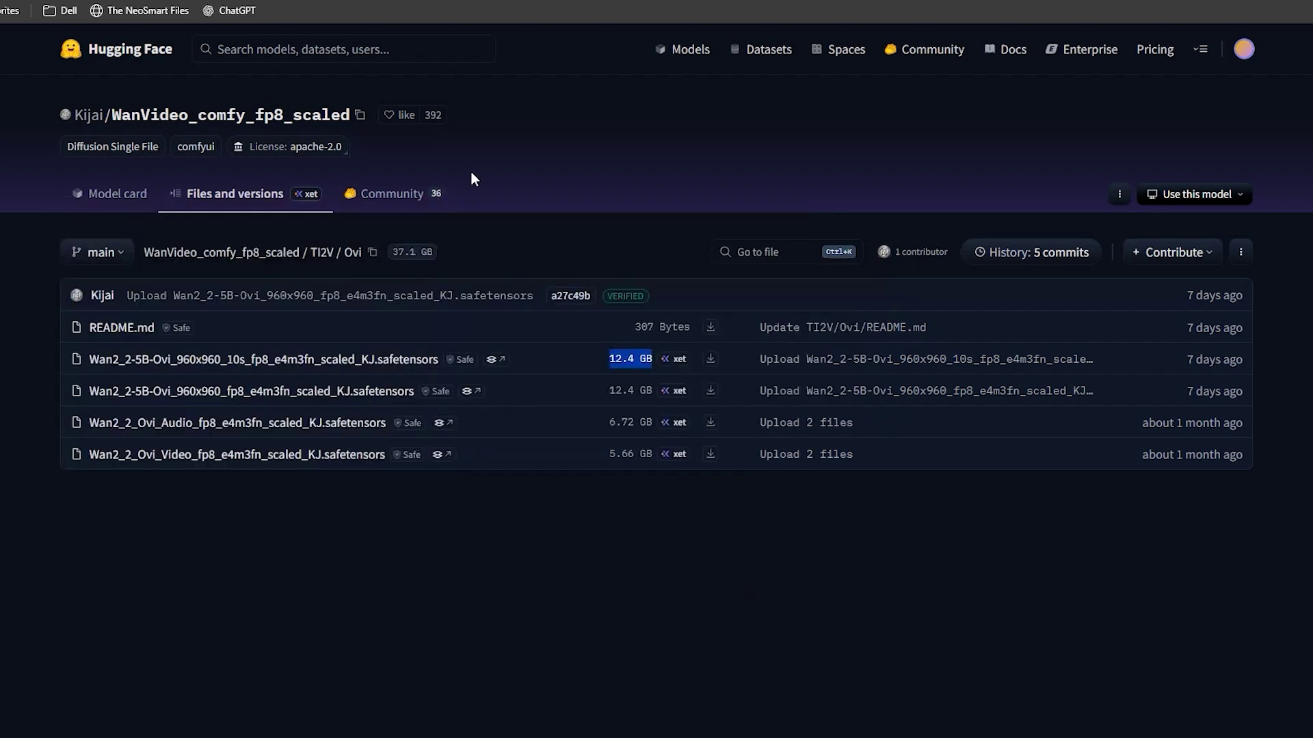
# From the Ovi file list, start saving the bf16 vocoder, check the vae folder, then cancel
pyautogui.hotkey('alt', 'Left')
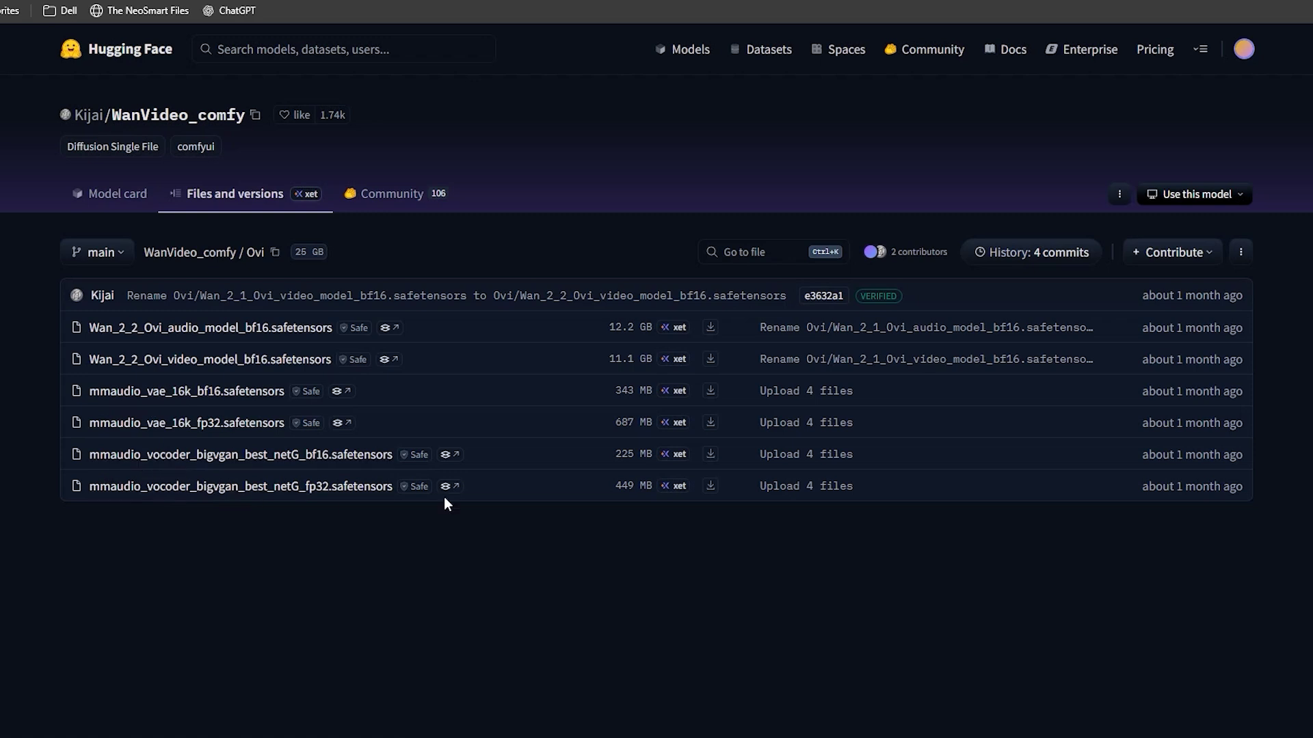
pyautogui.rightClick(712, 457)
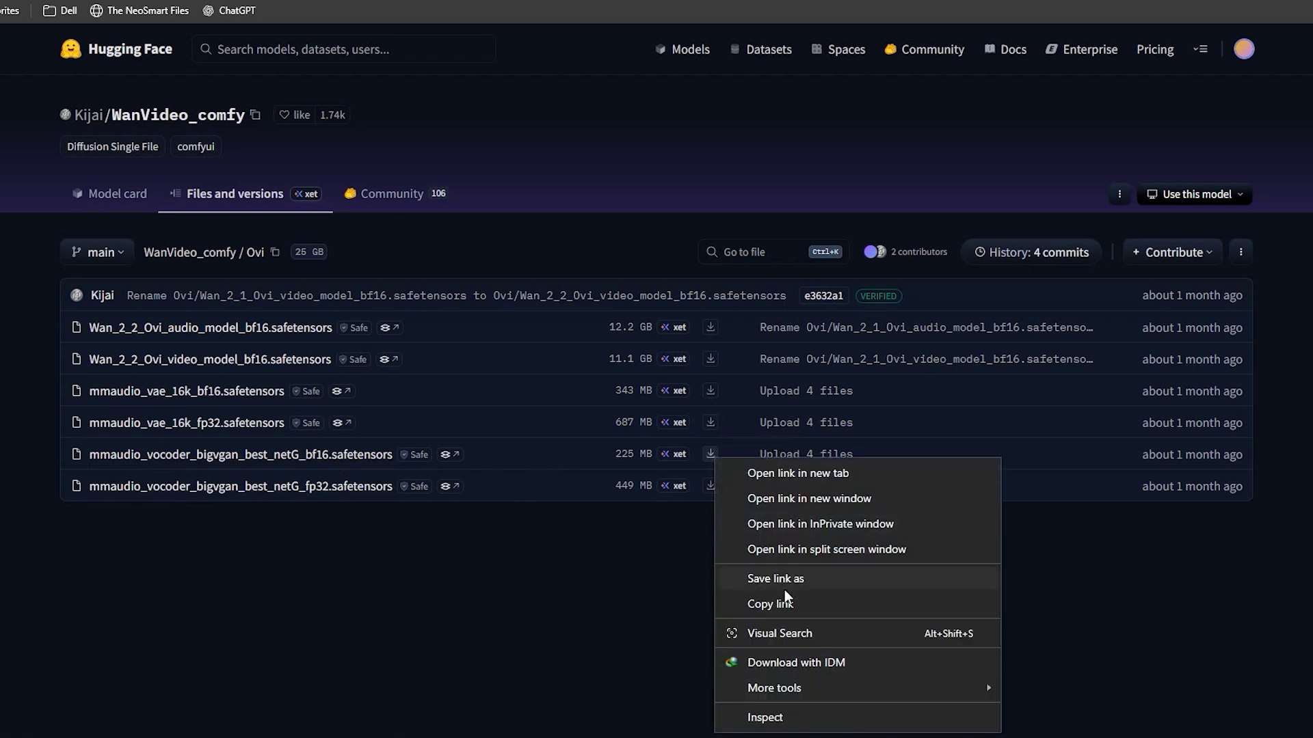
pyautogui.click(795, 660)
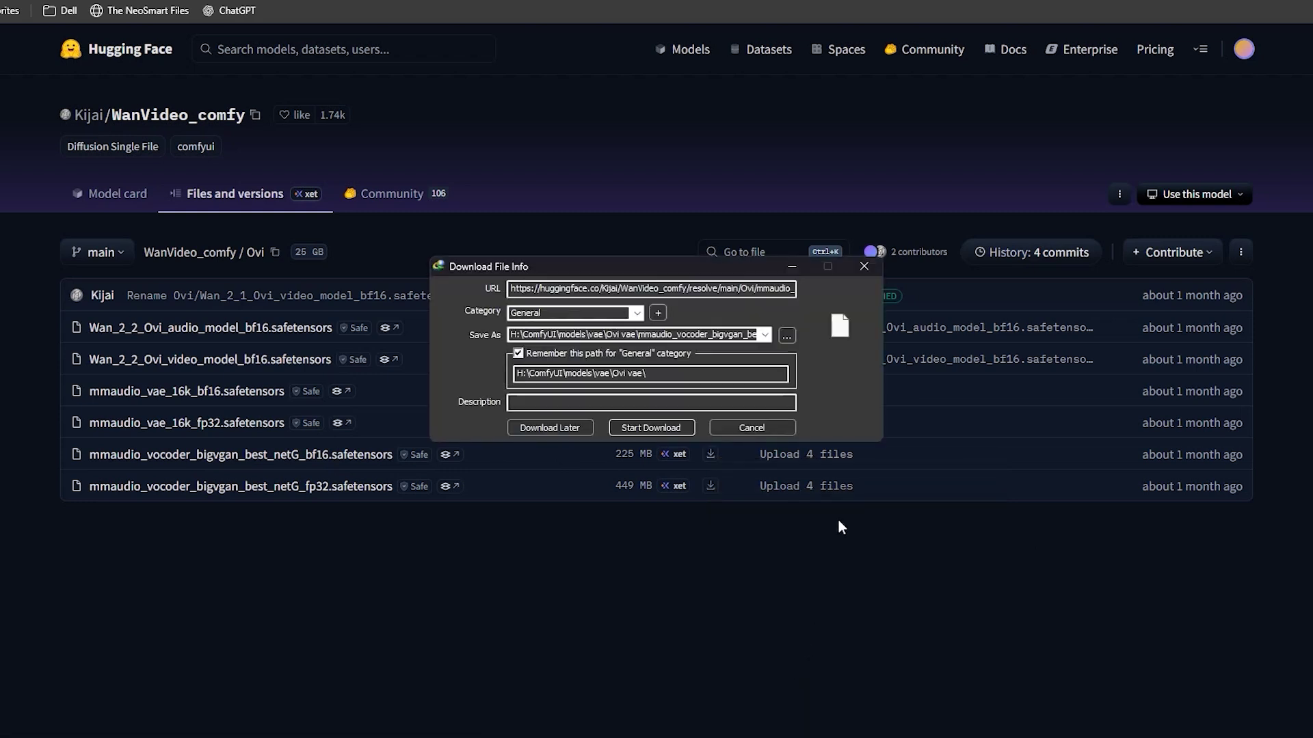
pyautogui.click(786, 335)
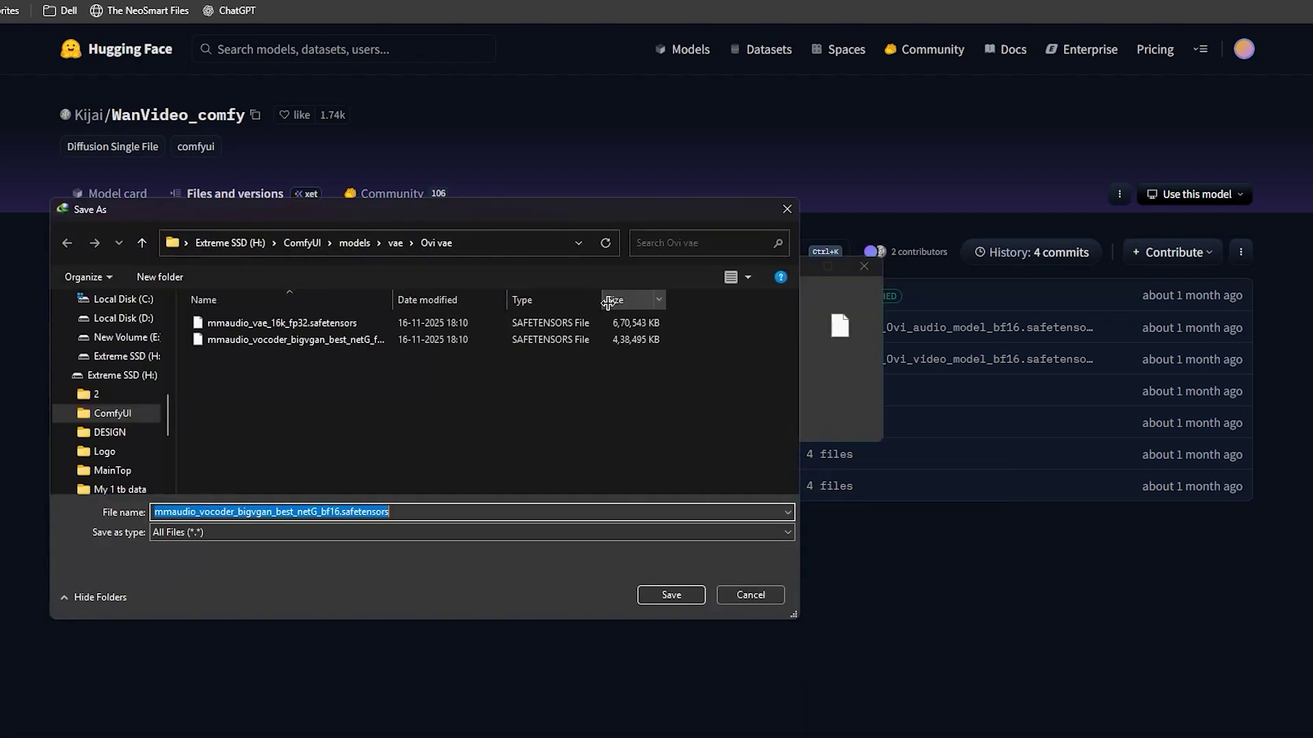
pyautogui.click(395, 243)
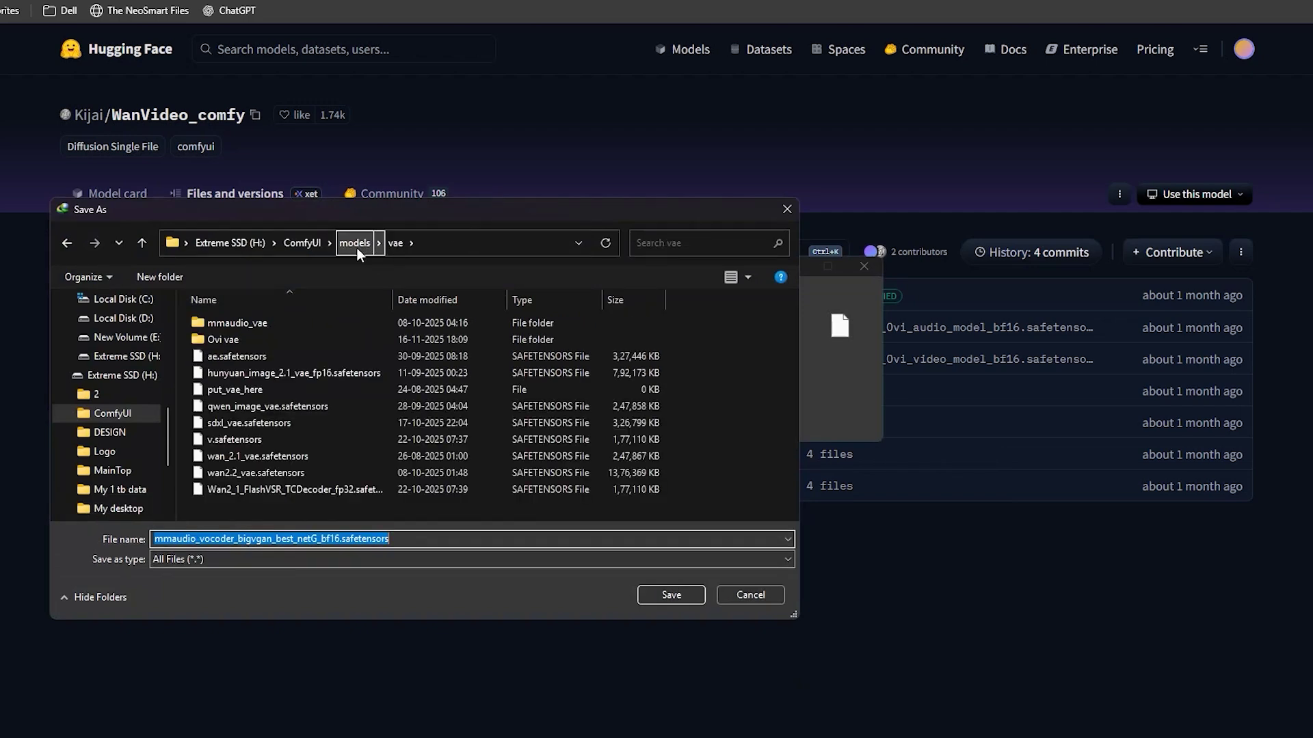
pyautogui.click(671, 595)
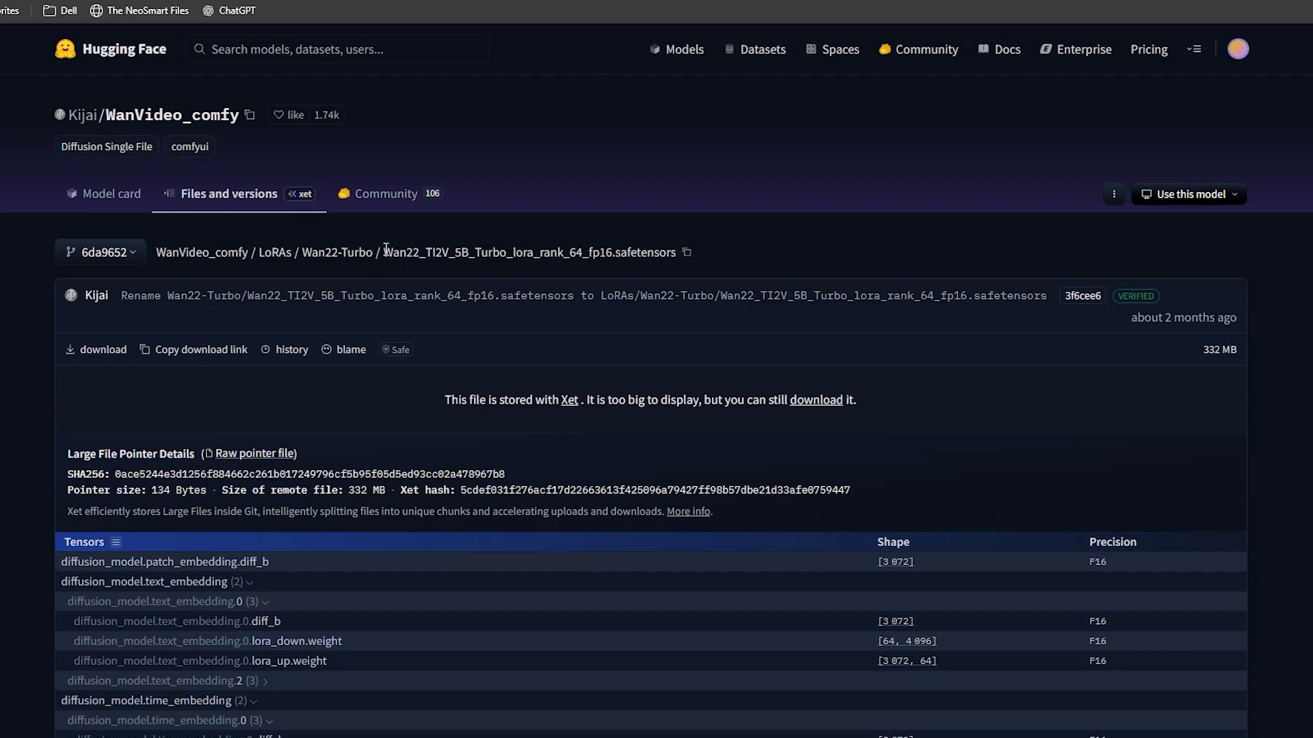
pyautogui.moveTo(382, 252); pyautogui.dragTo(675, 253)
pyautogui.rightClick(97, 349)
pyautogui.click(193, 551)
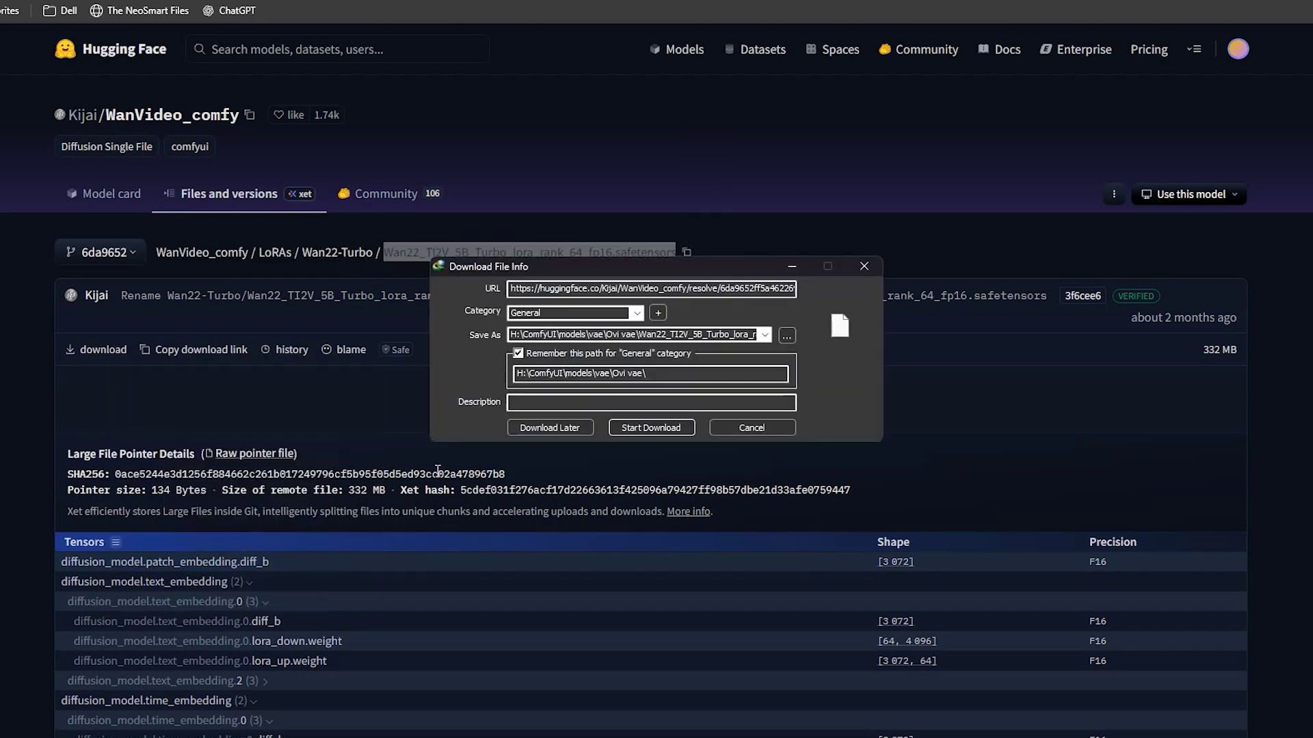
pyautogui.click(780, 338)
pyautogui.press('Escape')
pyautogui.press('Escape')
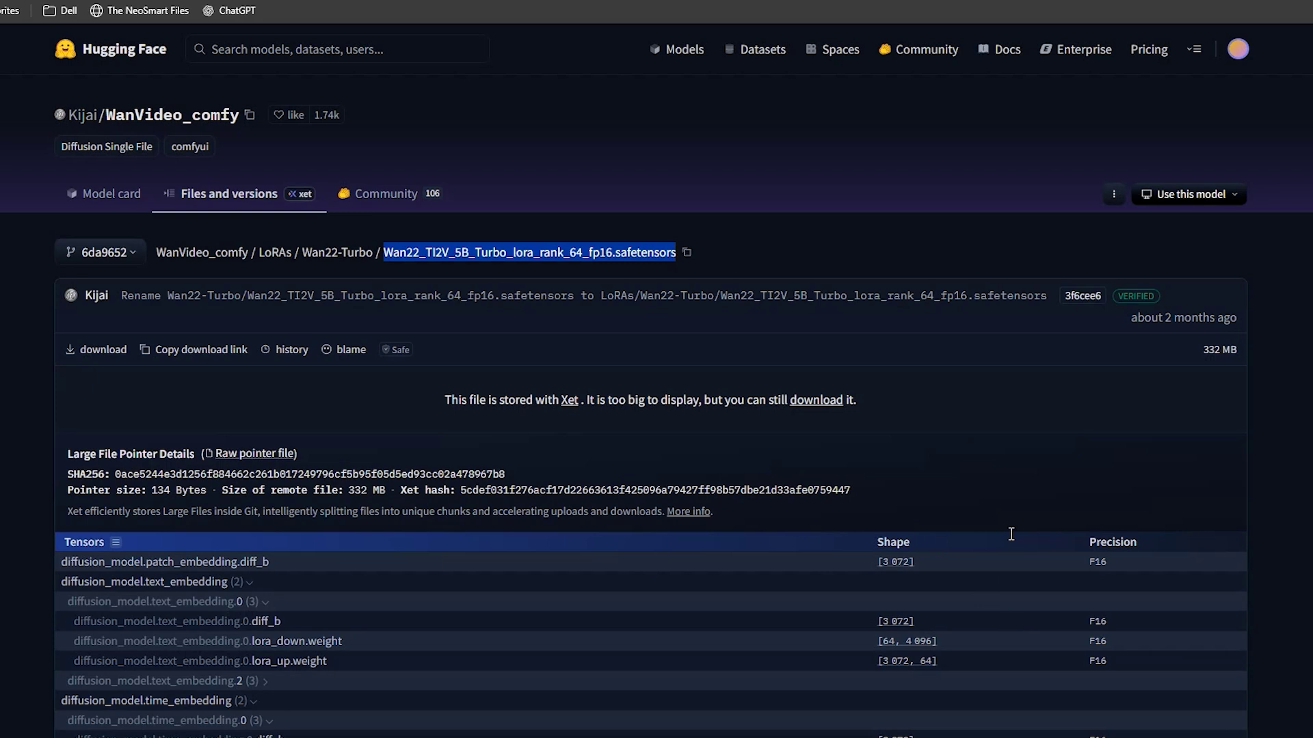
# Back in ComfyUI, pan across the workflow and select the WanVideo Model Loader node
pyautogui.hotkey('ctrl', 'Tab')
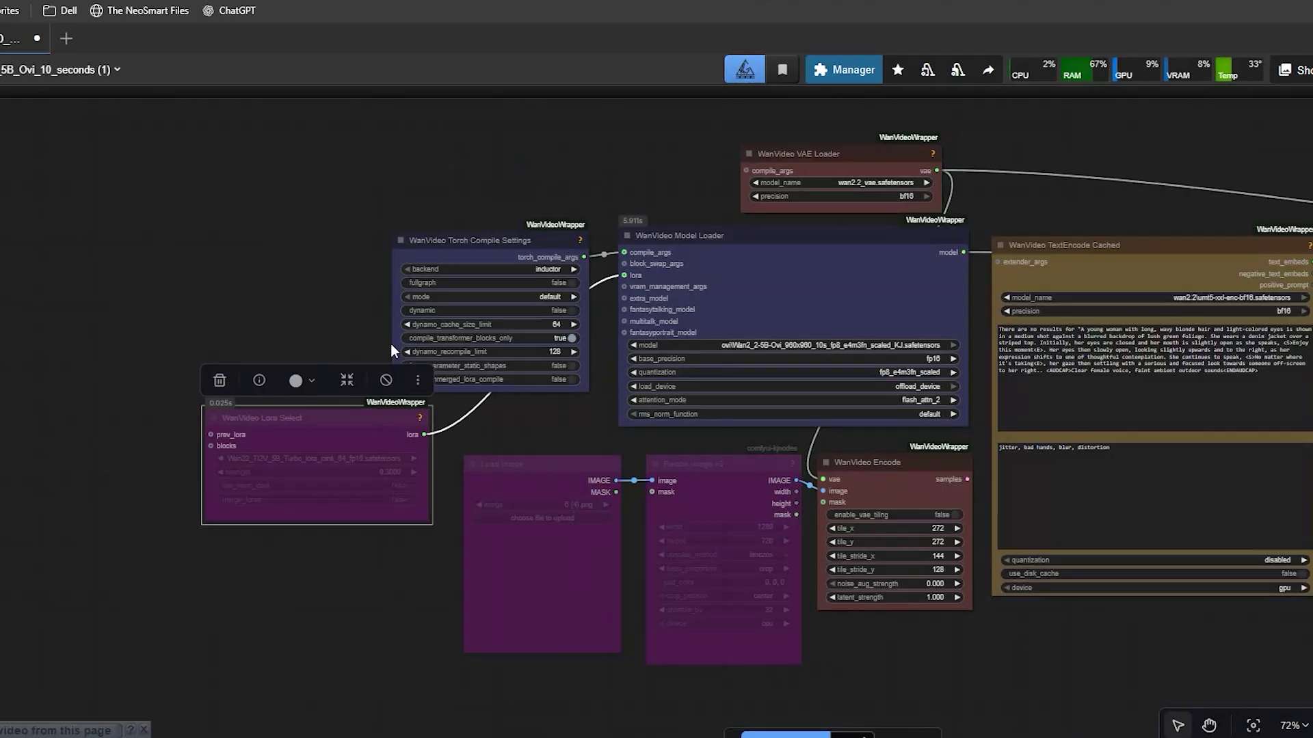
pyautogui.moveTo(382, 325); pyautogui.dragTo(171, 262)
pyautogui.click(226, 317)
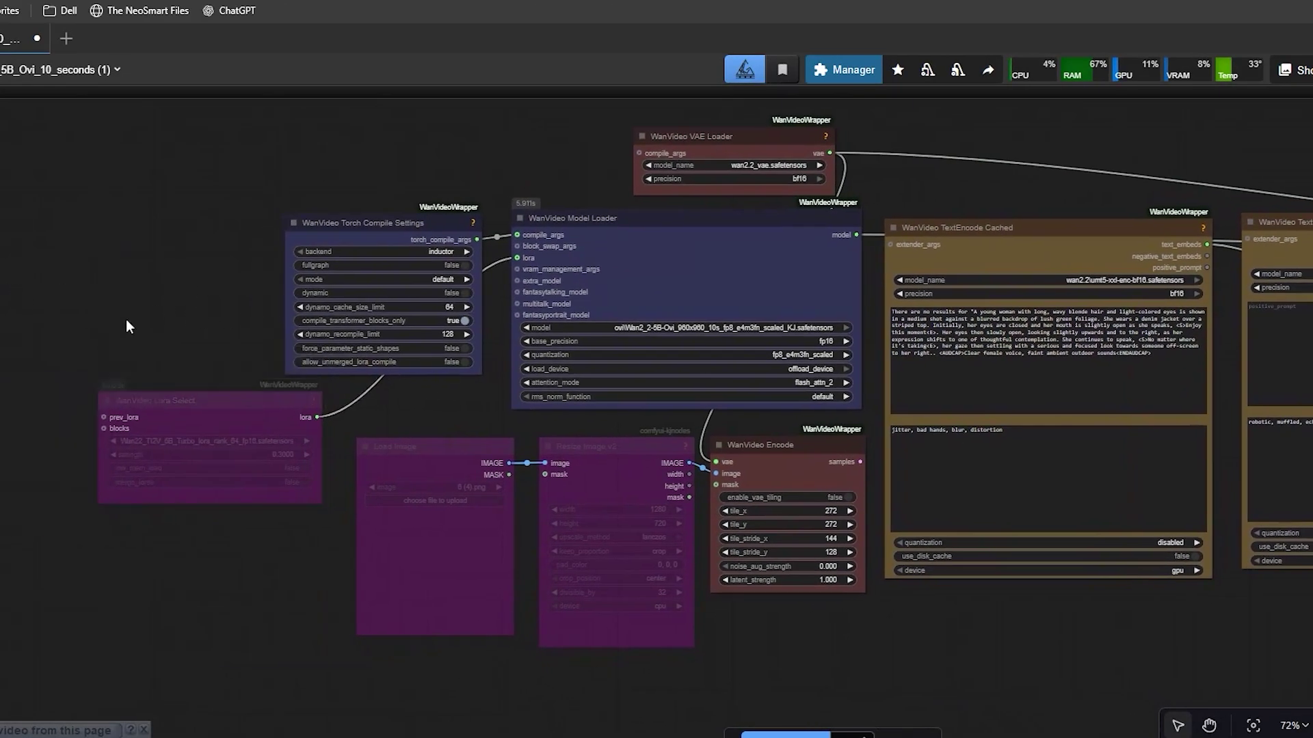
pyautogui.moveTo(435, 404); pyautogui.dragTo(372, 384)
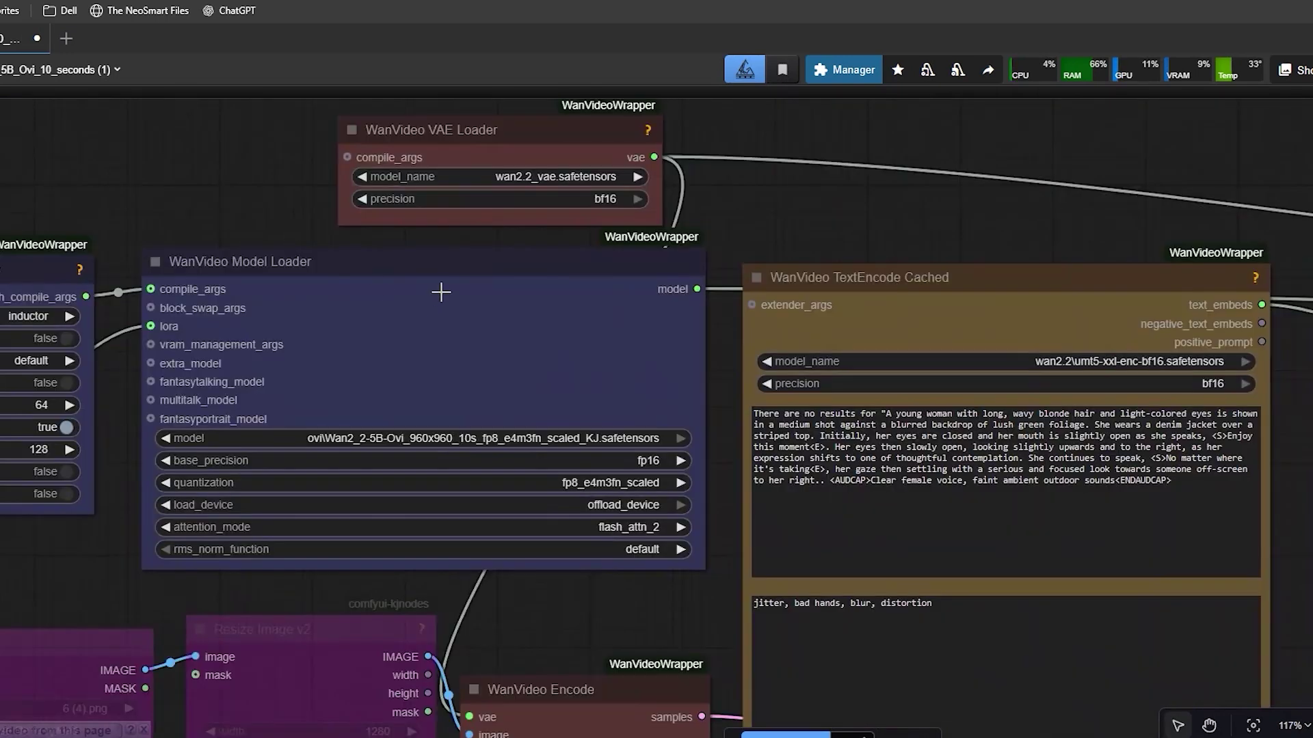
pyautogui.click(441, 292)
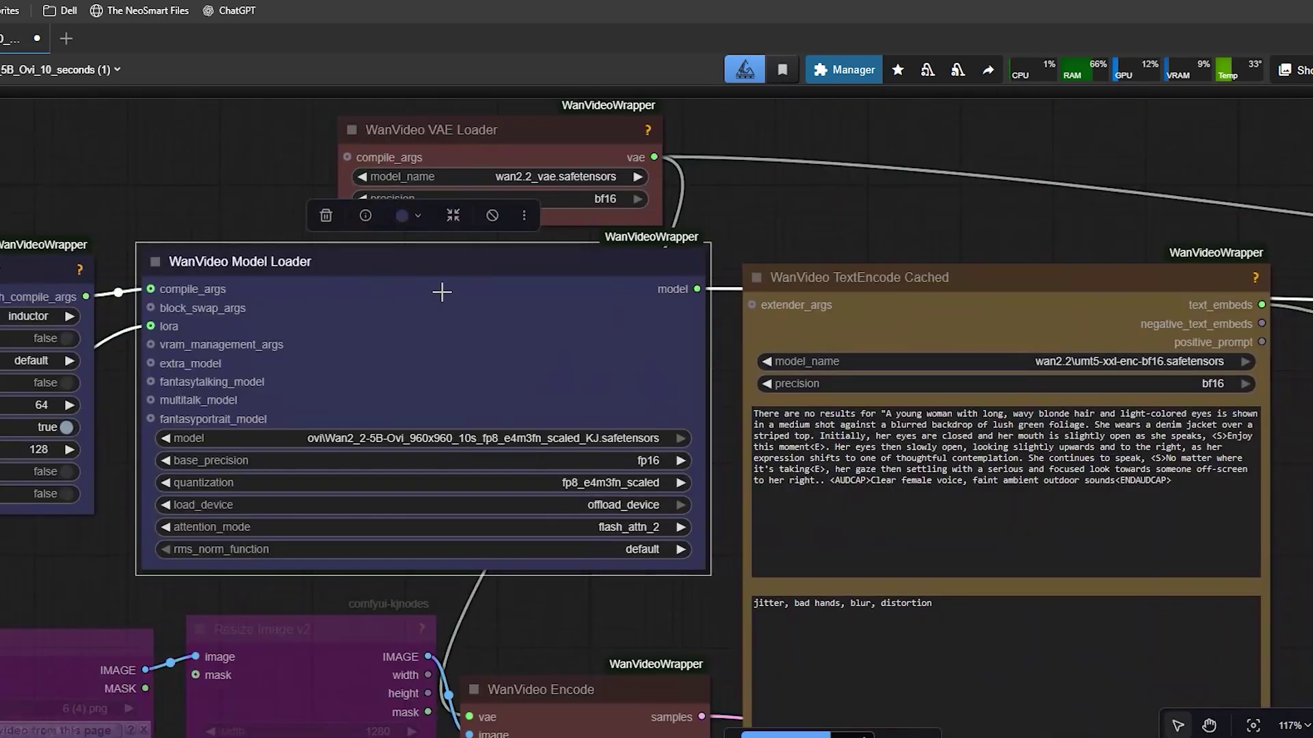
pyautogui.scroll(2, 442, 292)
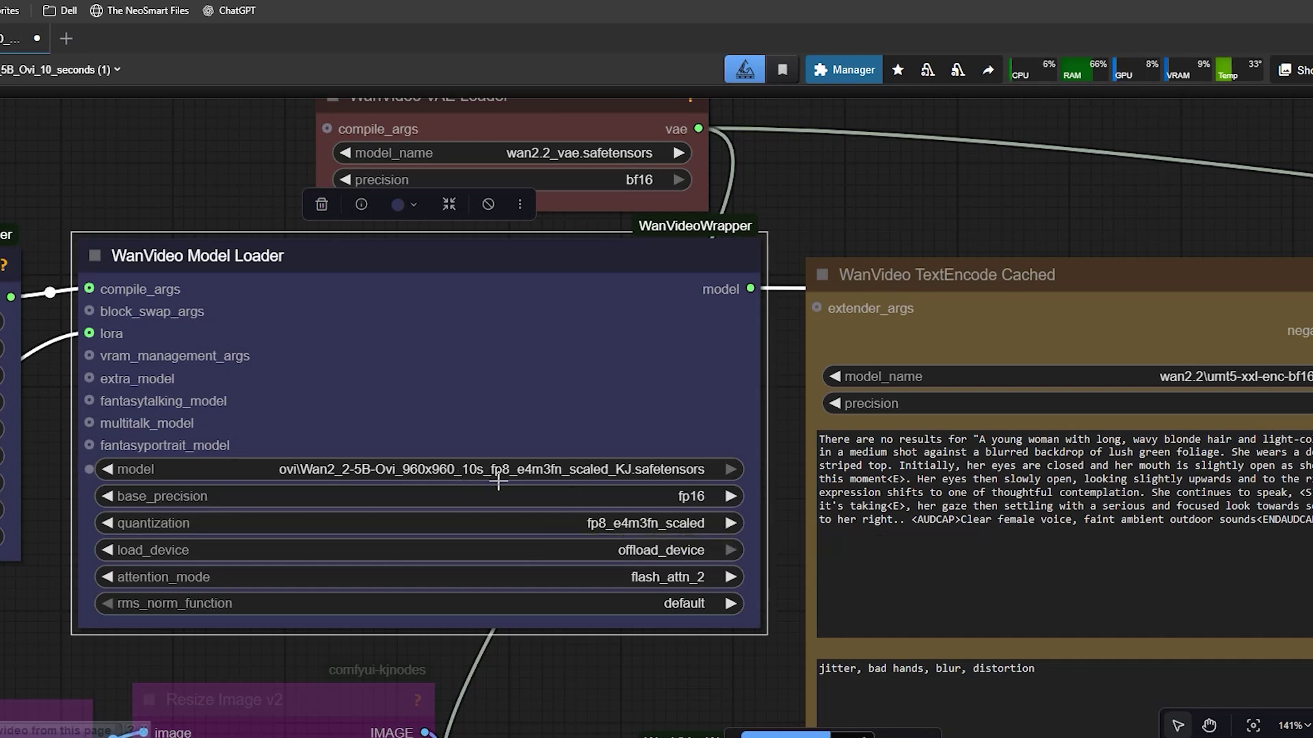
pyautogui.click(687, 497)
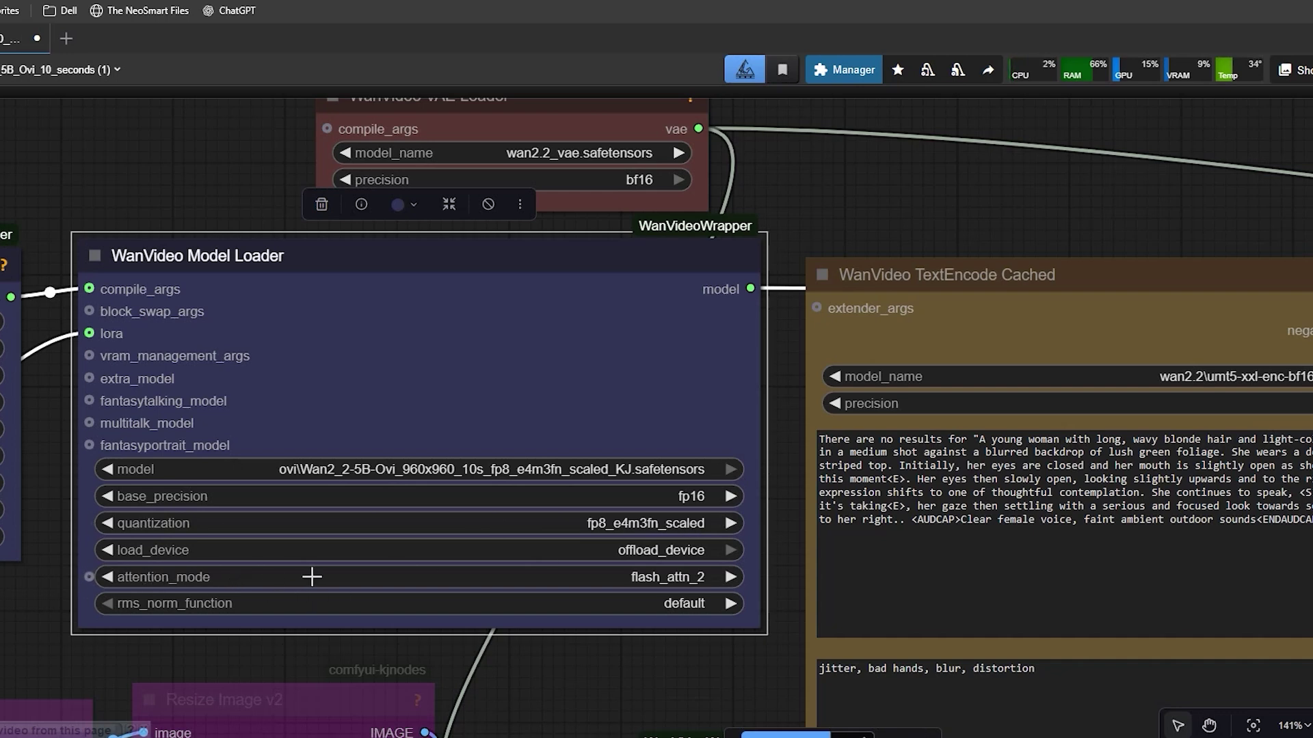
pyautogui.click(648, 581)
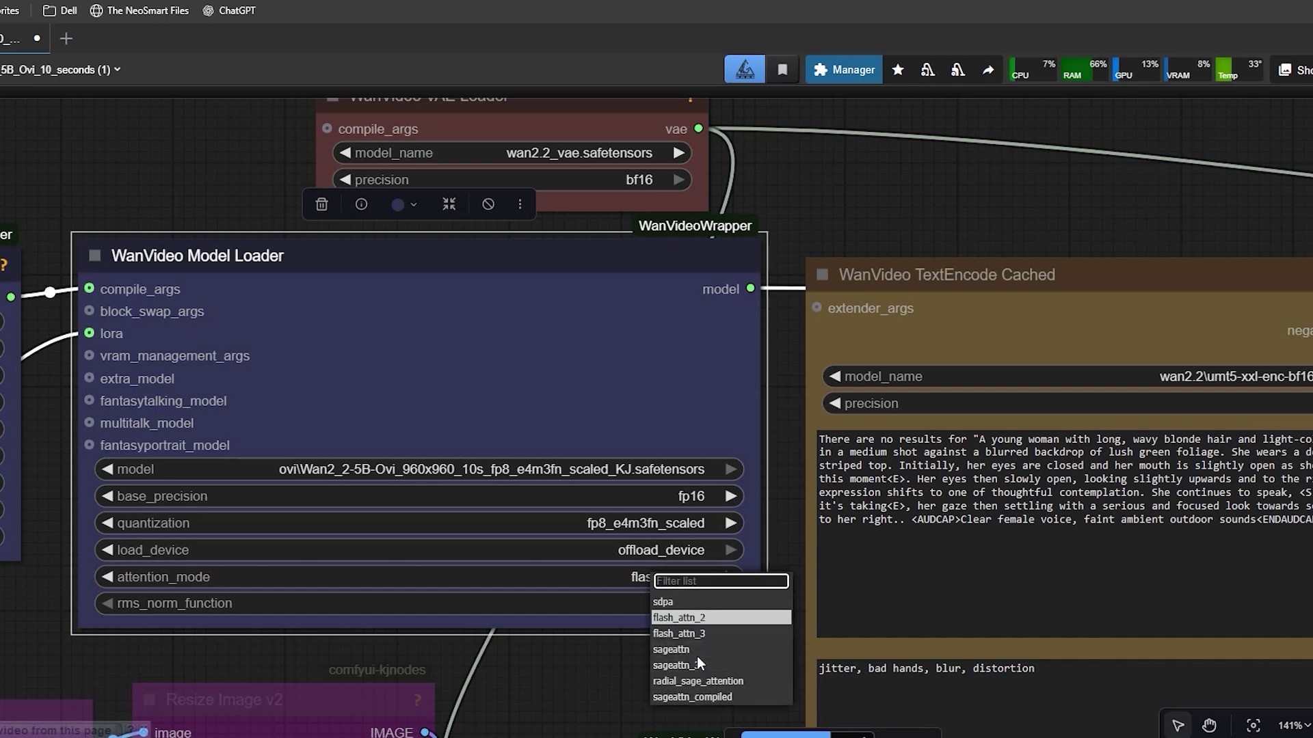
pyautogui.click(636, 580)
pyautogui.click(659, 618)
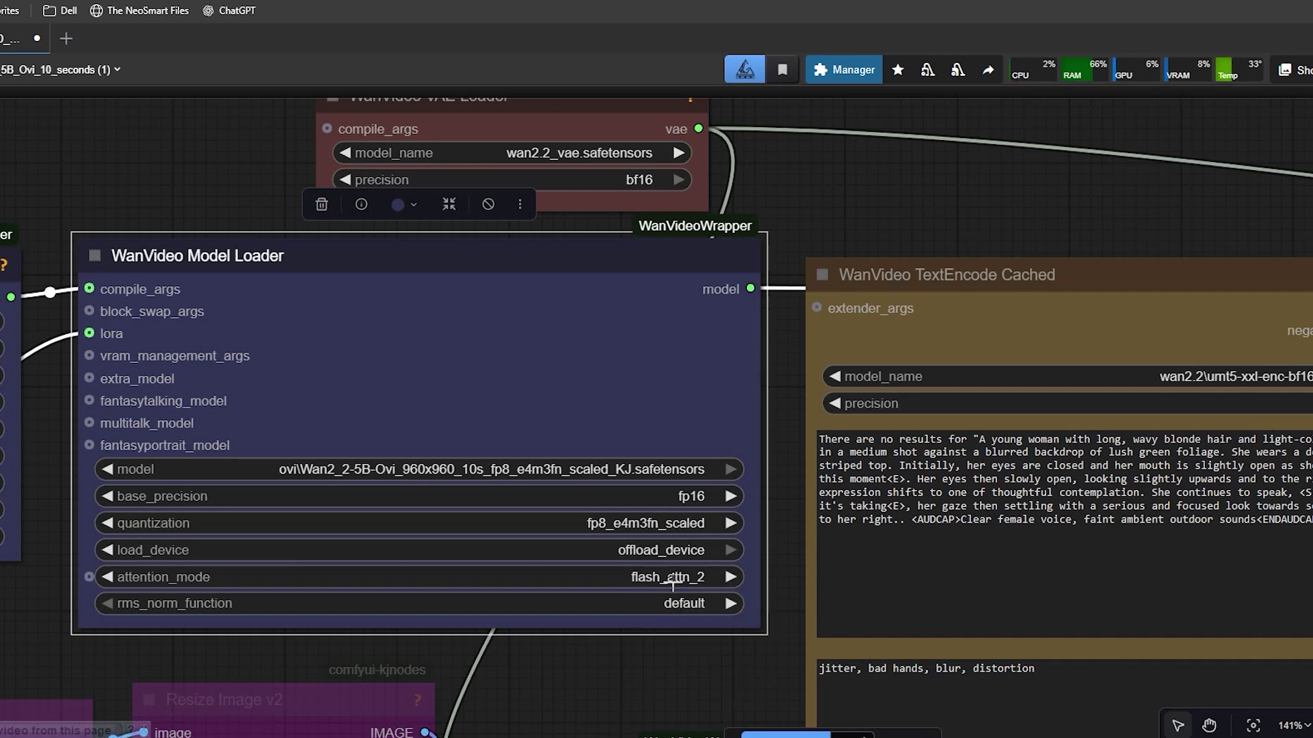
pyautogui.scroll(2, 505, 116)
pyautogui.click(505, 110)
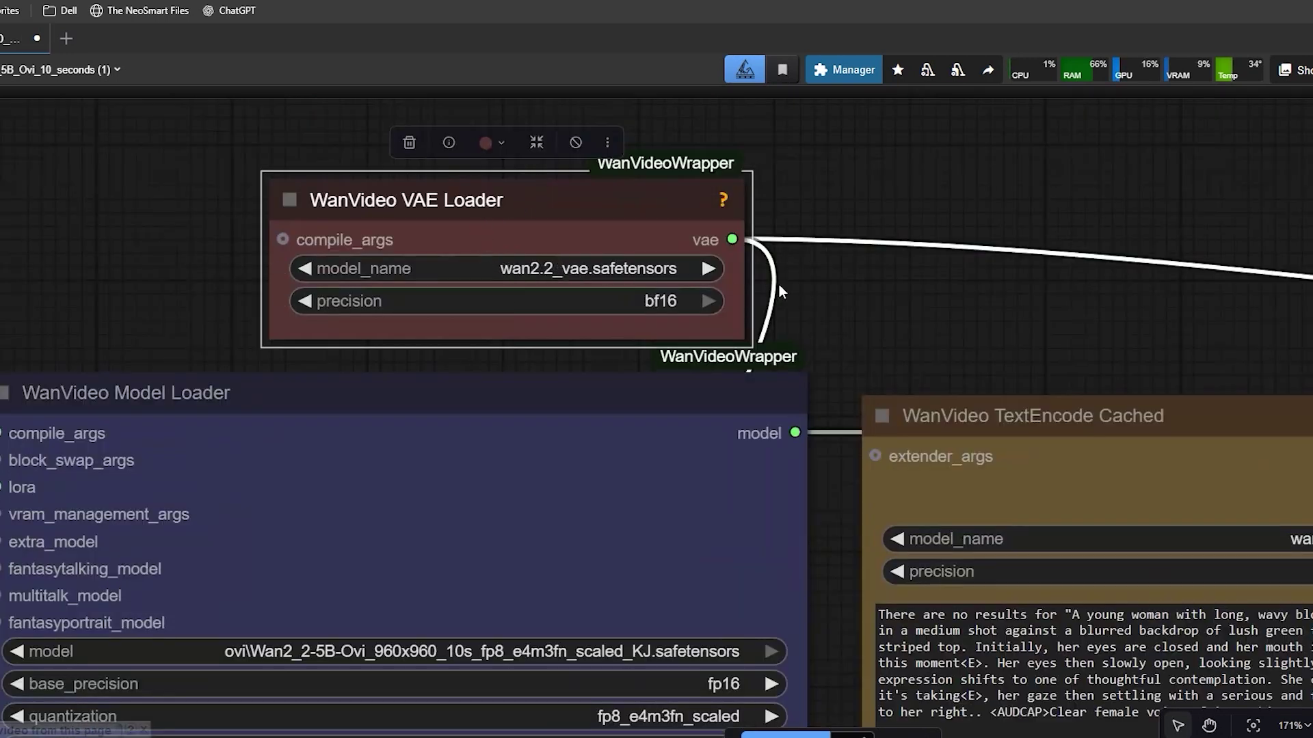
pyautogui.scroll(-6, 920, 327)
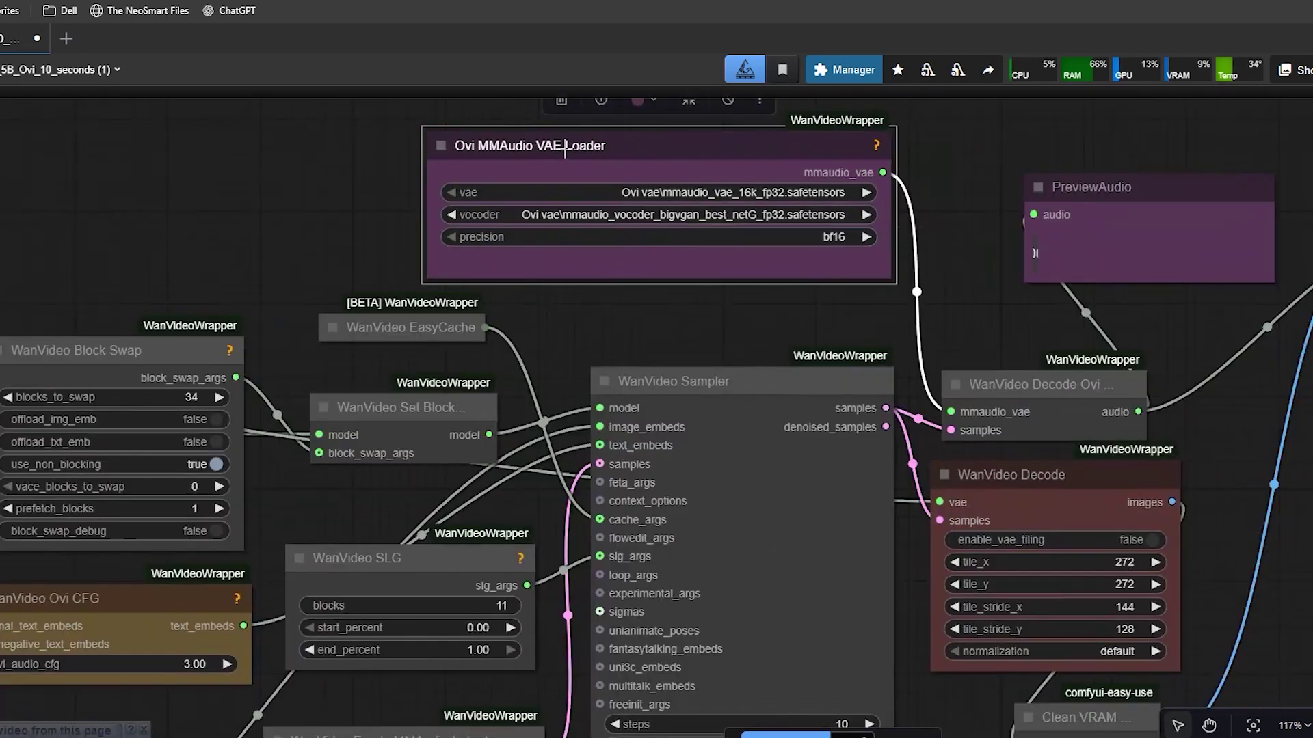
pyautogui.scroll(2, 451, 168)
pyautogui.moveTo(452, 167); pyautogui.dragTo(736, 356)
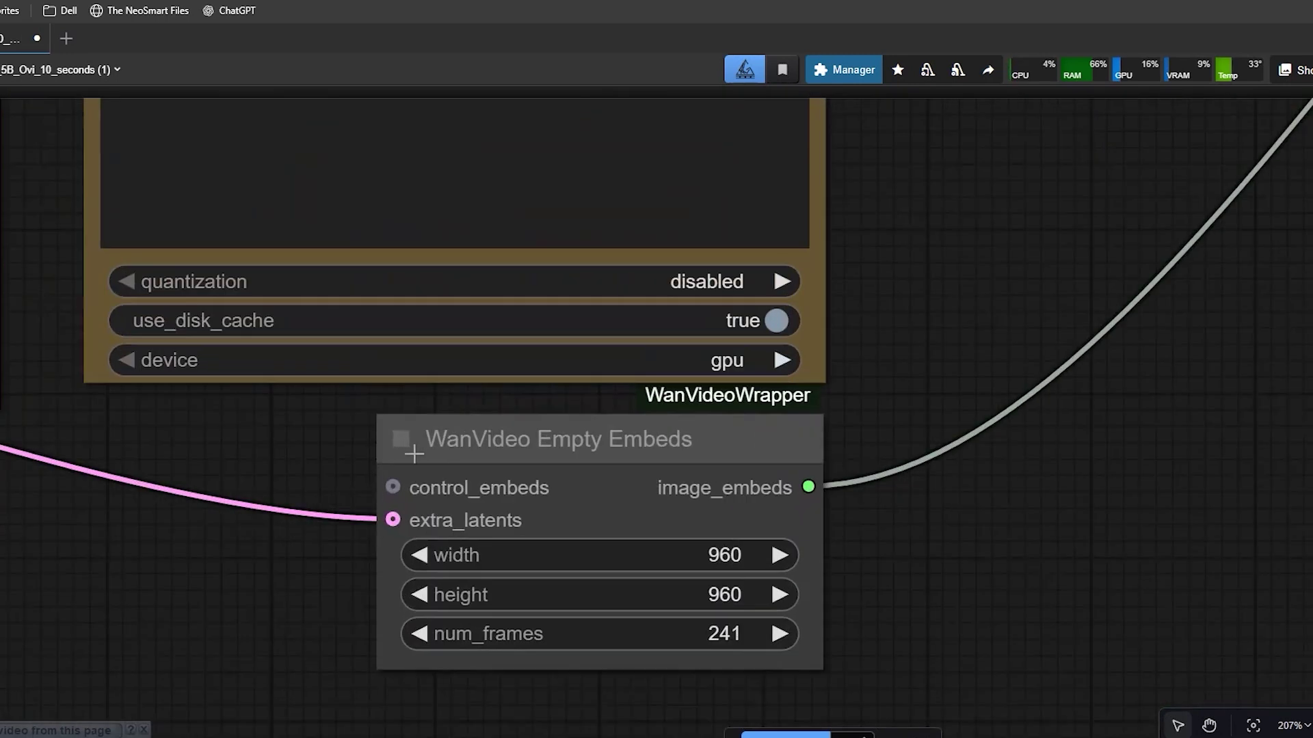
# Collapse and re-expand the WanVideo Empty Embeds node to view its size settings
pyautogui.click(403, 441)
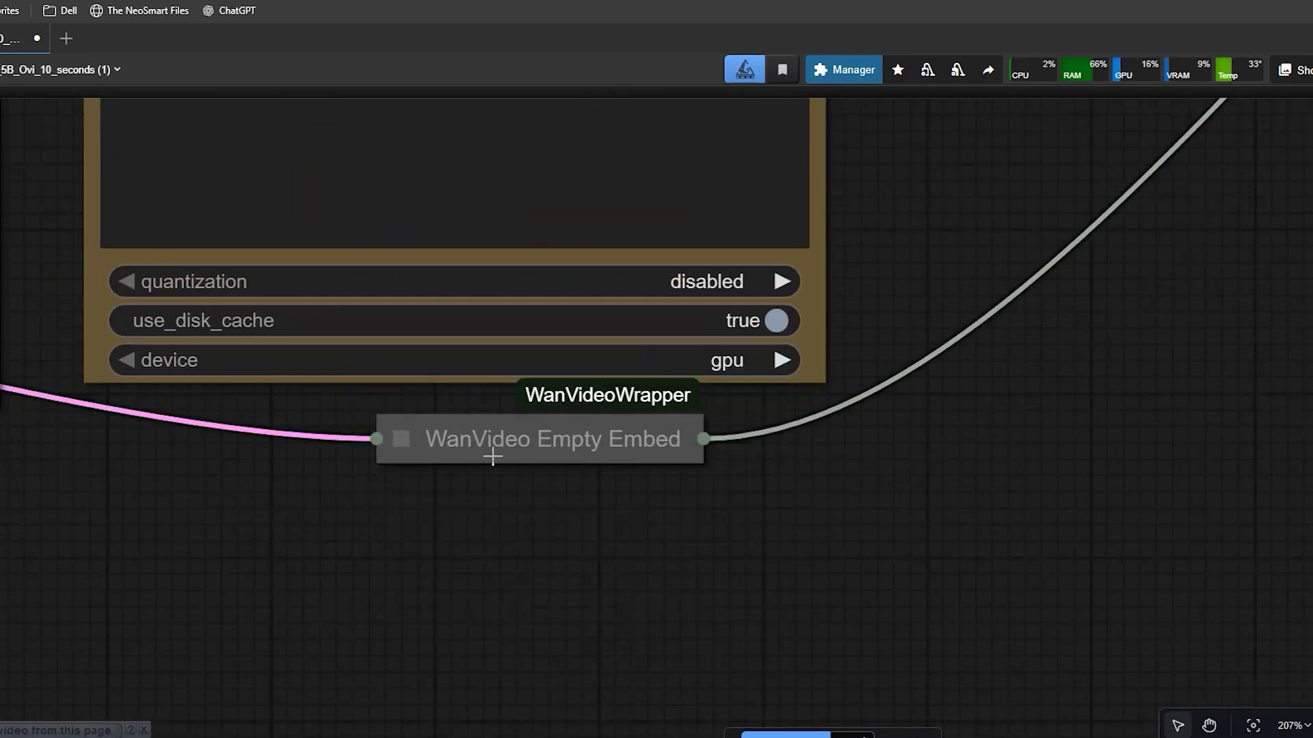
pyautogui.click(400, 441)
pyautogui.scroll(-1, 235, 469)
pyautogui.hscroll(1, 234, 469)
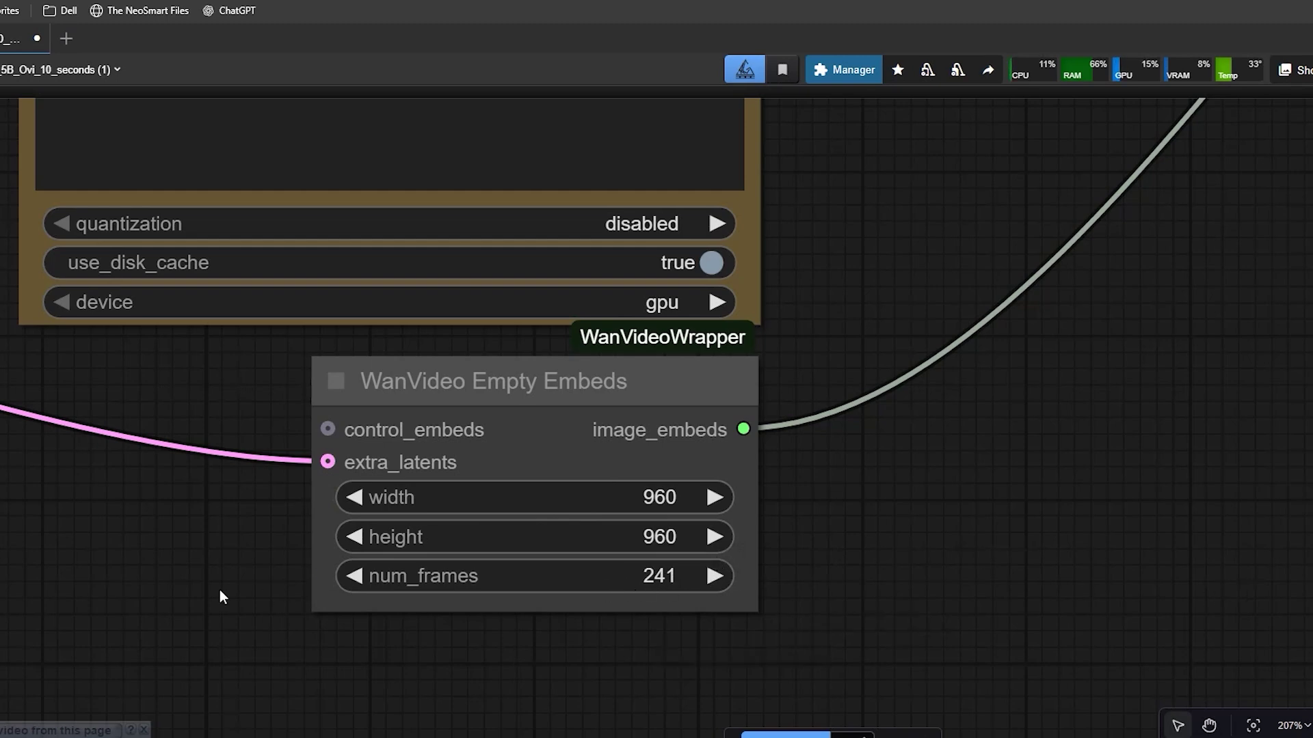
# Add a Note node listing 960 x 960, 720 x 720 and 832 x 480
pyautogui.doubleClick(132, 593)
pyautogui.write('note')
pyautogui.press('Return')
pyautogui.click(280, 695)
pyautogui.write('720 x720')
pyautogui.press('Return')
pyautogui.write('832 x480')
pyautogui.hotkey('ctrl', 'Home')
pyautogui.write('960x 960')
pyautogui.press('Return')
# Tidy the resolution lines' spacing and move the note beside Empty Embeds
pyautogui.moveTo(176, 574); pyautogui.dragTo(105, 560)
pyautogui.click(1, 609)
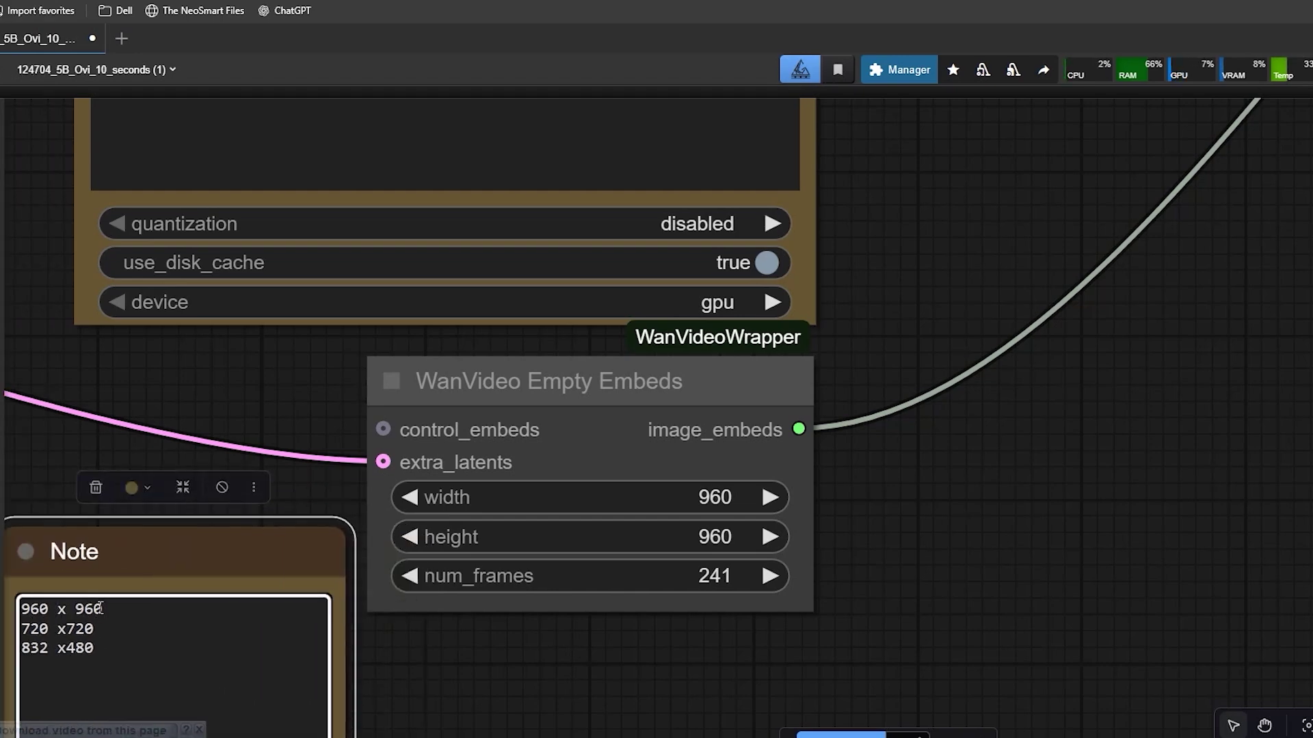
pyautogui.click(73, 628)
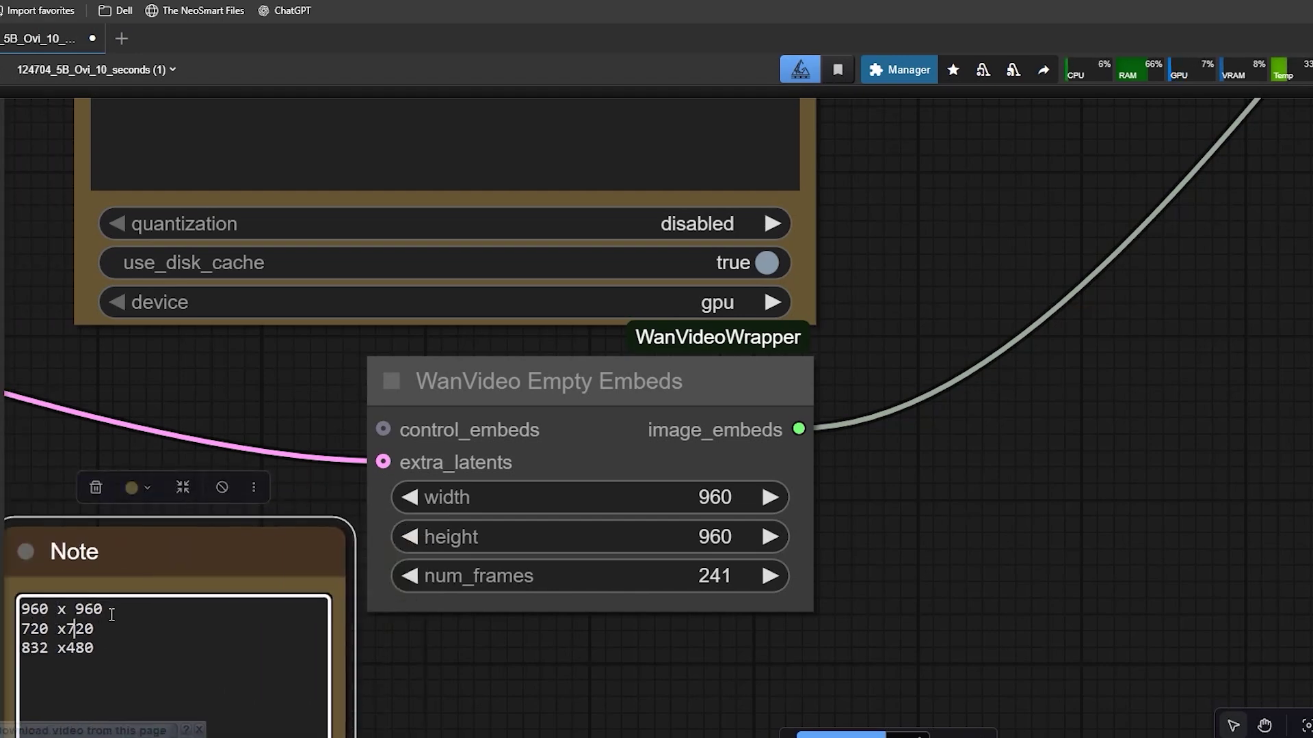
pyautogui.click(66, 648)
pyautogui.moveTo(227, 555); pyautogui.dragTo(217, 486)
pyautogui.scroll(2, 363, 551)
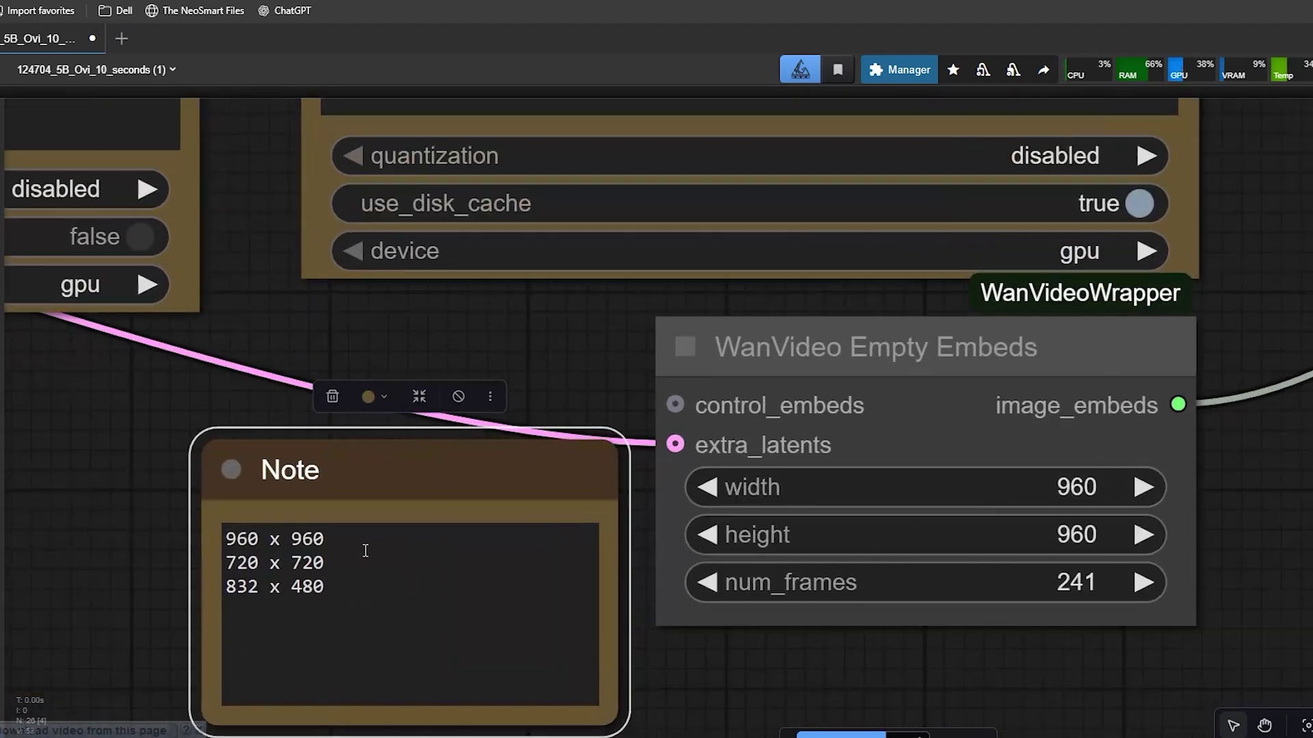
pyautogui.moveTo(226, 541)
pyautogui.mouseDown()
pyautogui.moveTo(336, 587)
pyautogui.moveTo(229, 555)
pyautogui.moveTo(225, 537)
pyautogui.mouseUp()
pyautogui.click(343, 583)
pyautogui.click(269, 562)
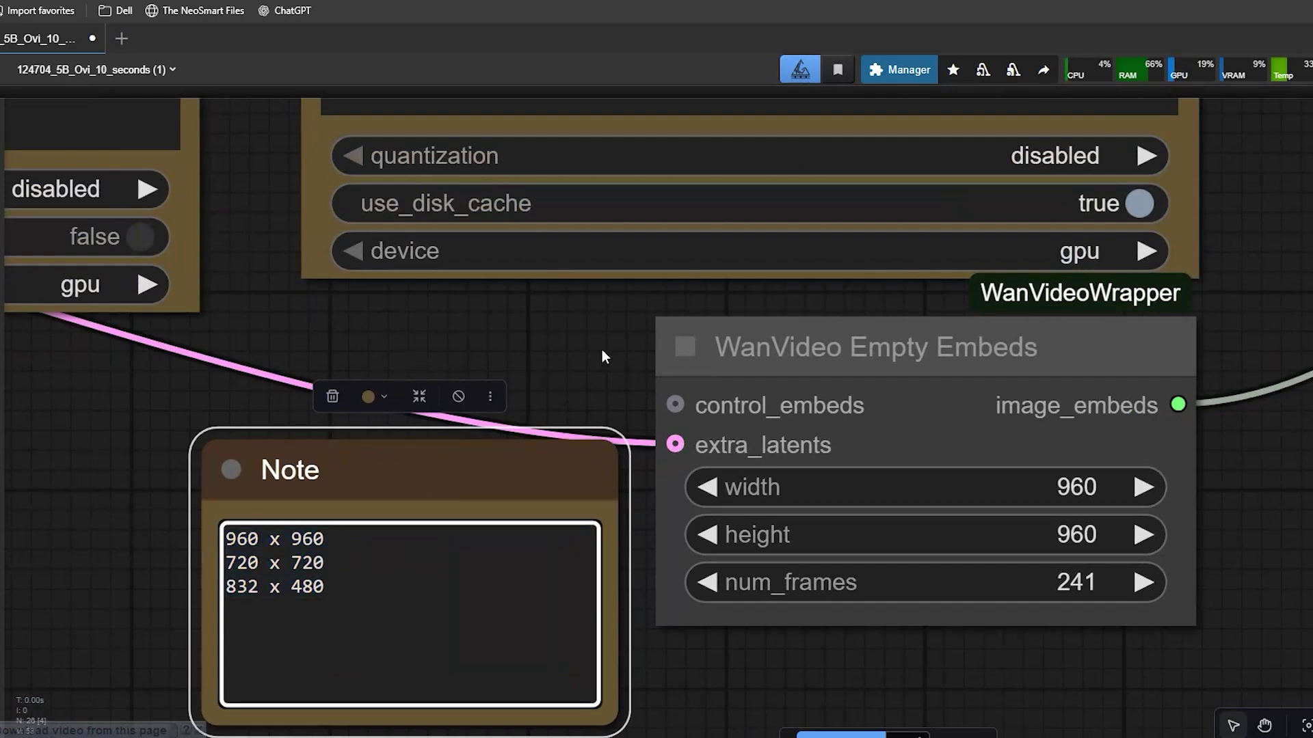
pyautogui.hscroll(5, 600, 355)
pyautogui.scroll(2, 625, 568)
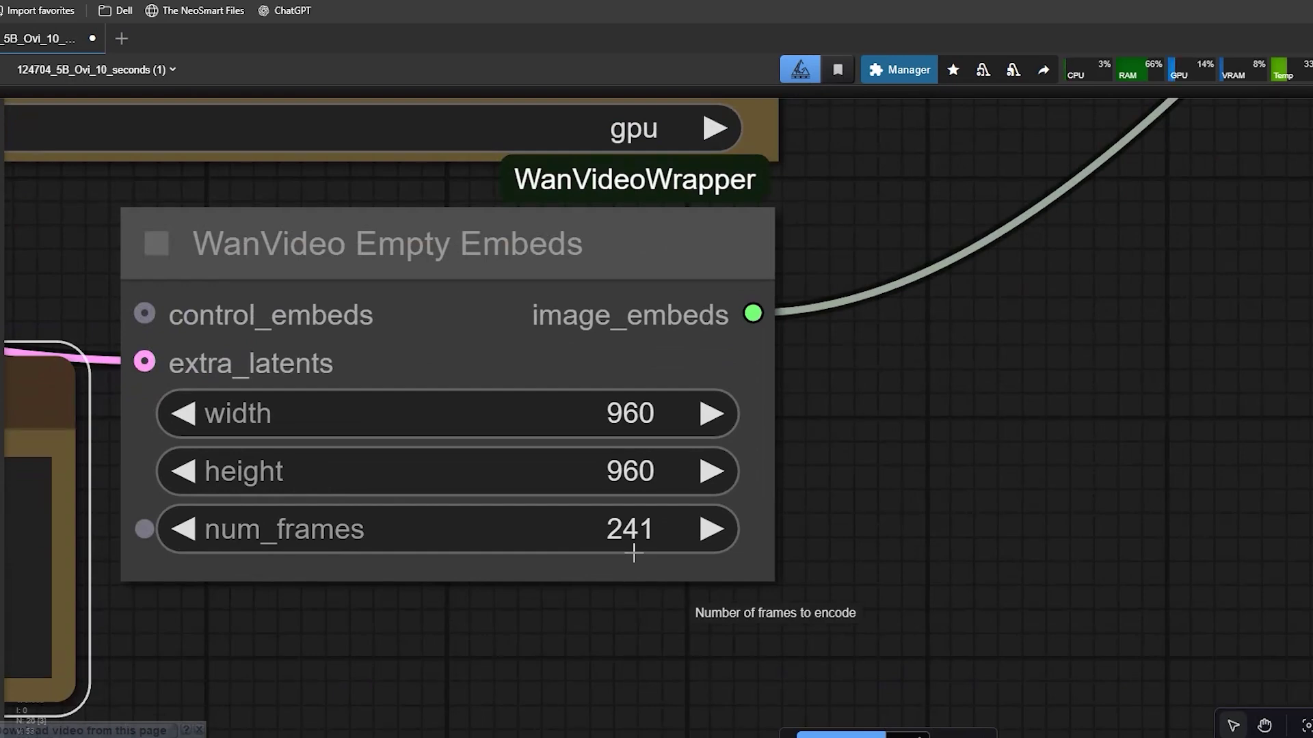
pyautogui.scroll(-3, 965, 588)
pyautogui.moveTo(1101, 264); pyautogui.dragTo(294, 471)
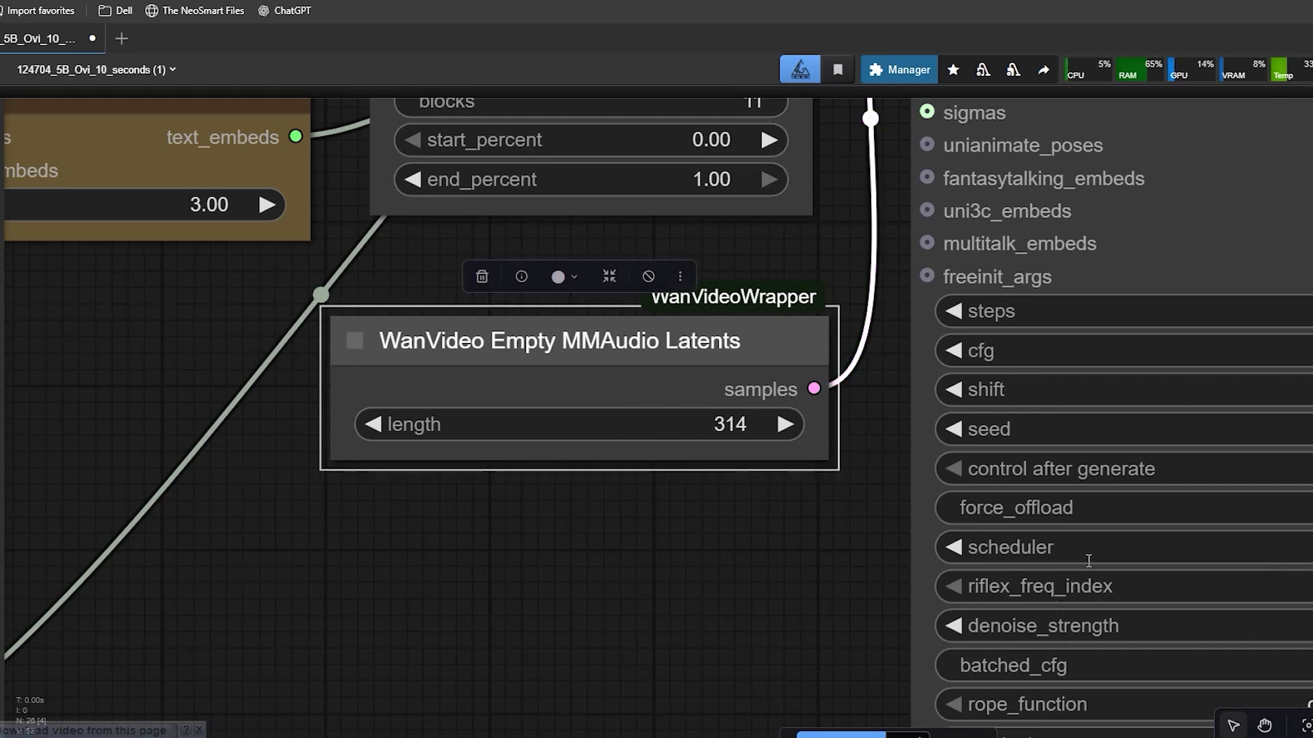
# Keep wan2.2\umt5-xxl-enc-bf16 as the TextEncode Cached model
pyautogui.scroll(-5, 967, 607)
pyautogui.scroll(5, 528, 182)
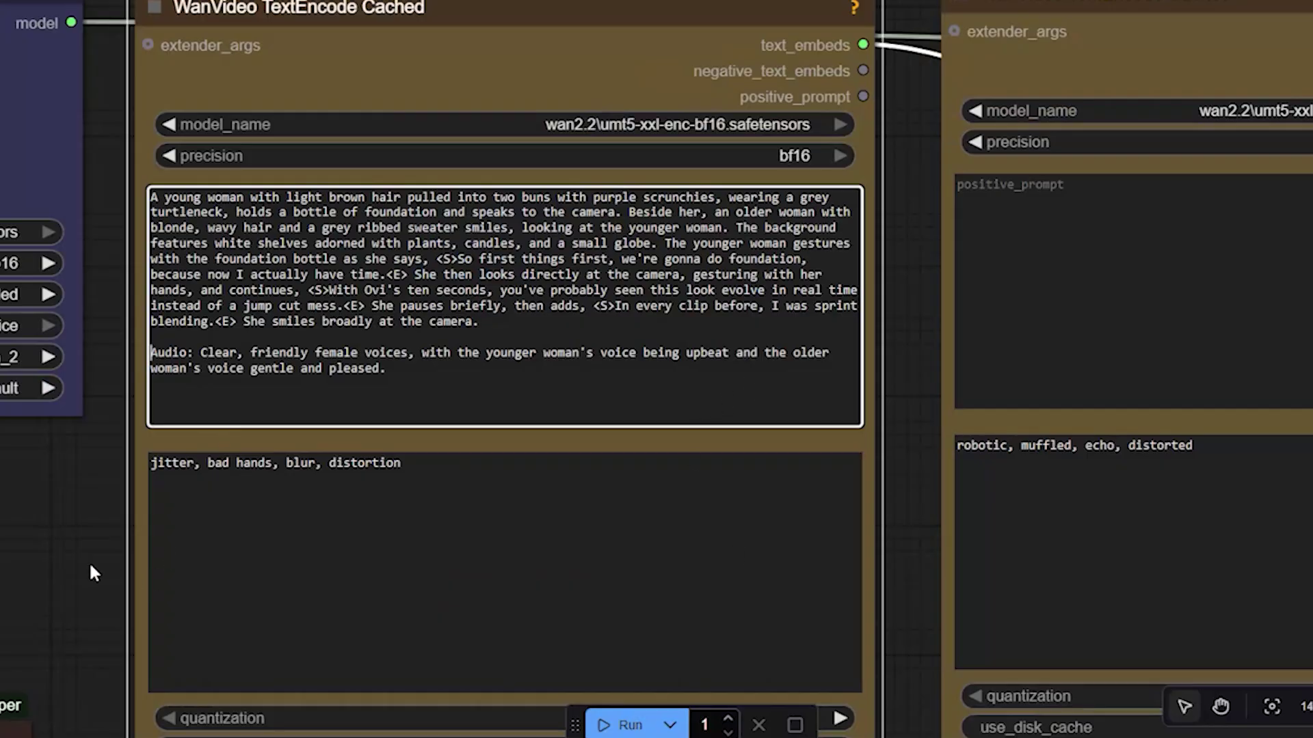
pyautogui.moveTo(89, 560); pyautogui.dragTo(176, 563)
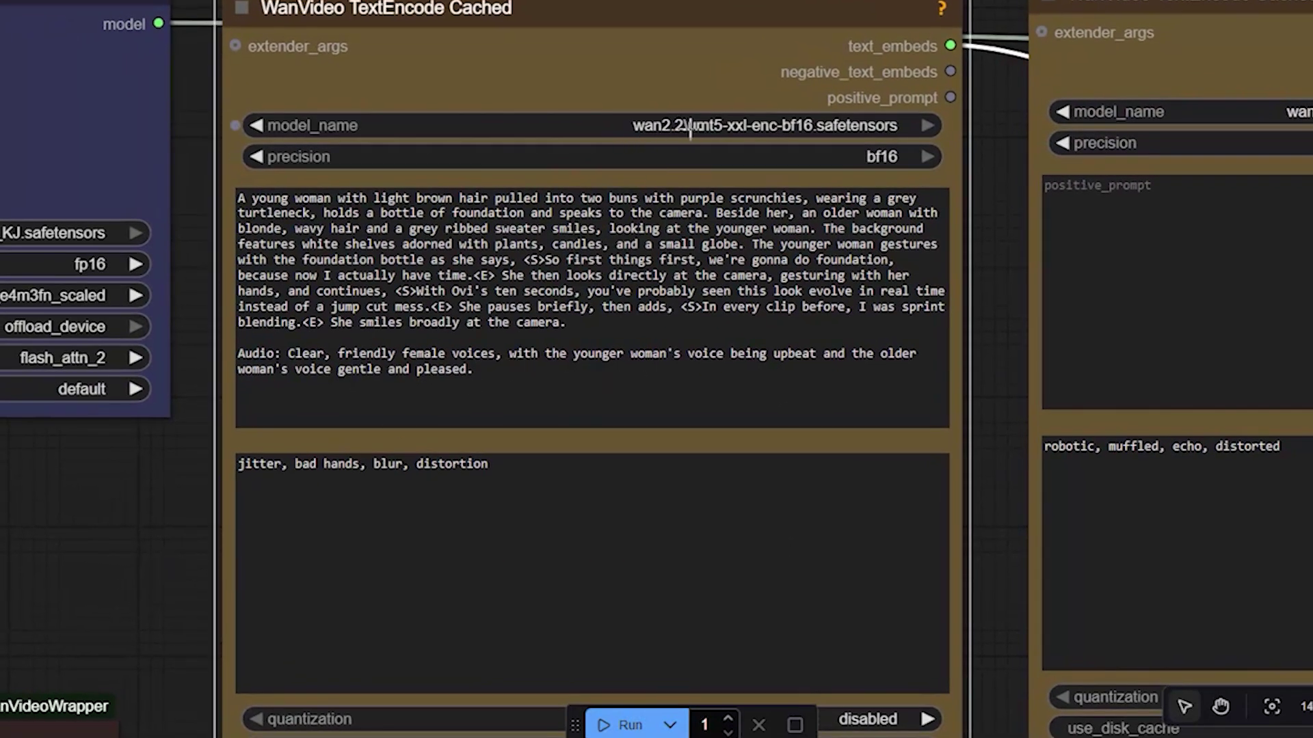
pyautogui.click(738, 131)
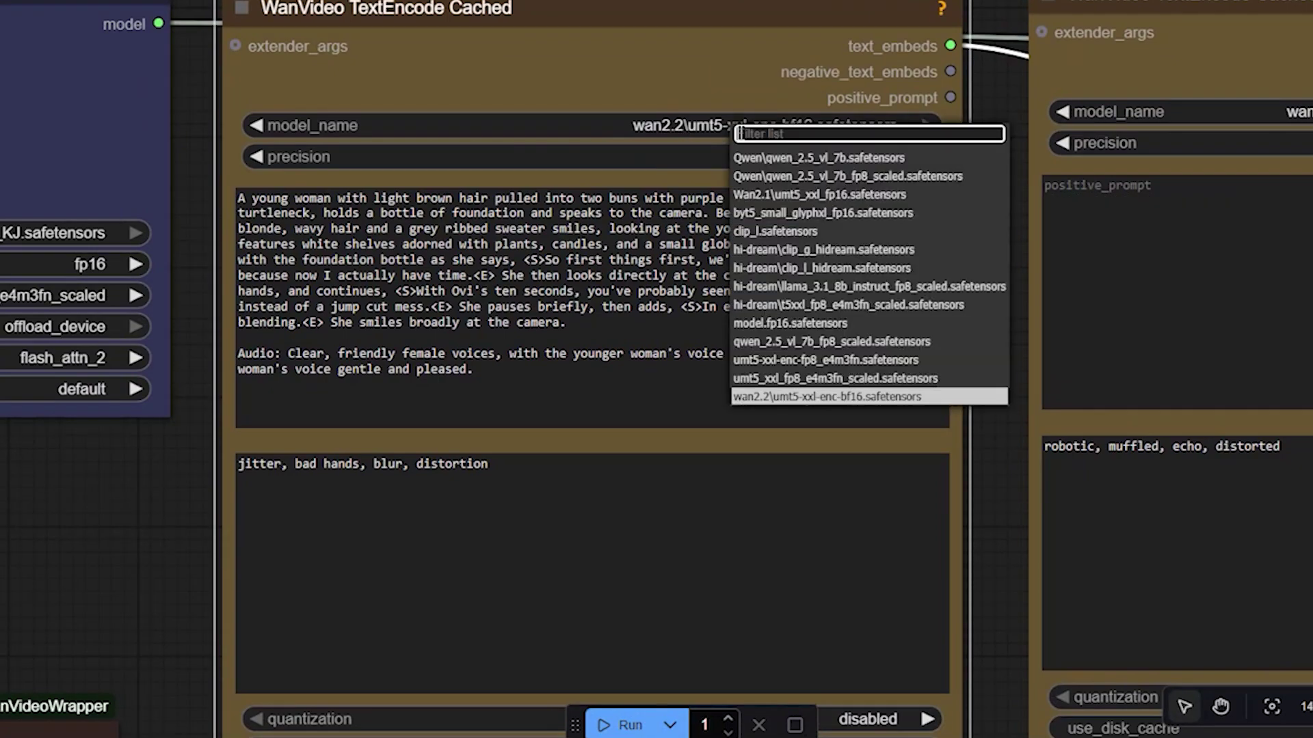
pyautogui.click(814, 398)
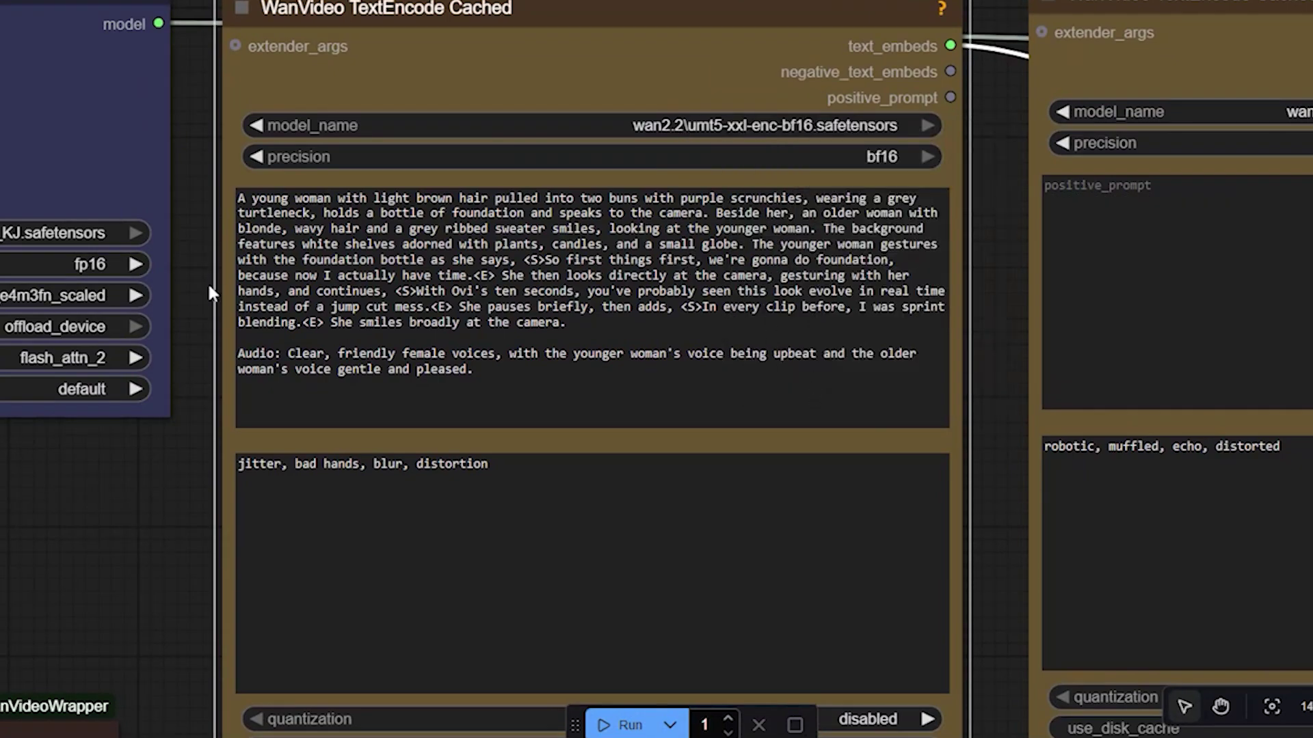
# Review the prompt's <S>/<E> speech tags and the Audio: voice description
pyautogui.scroll(4, 220, 283)
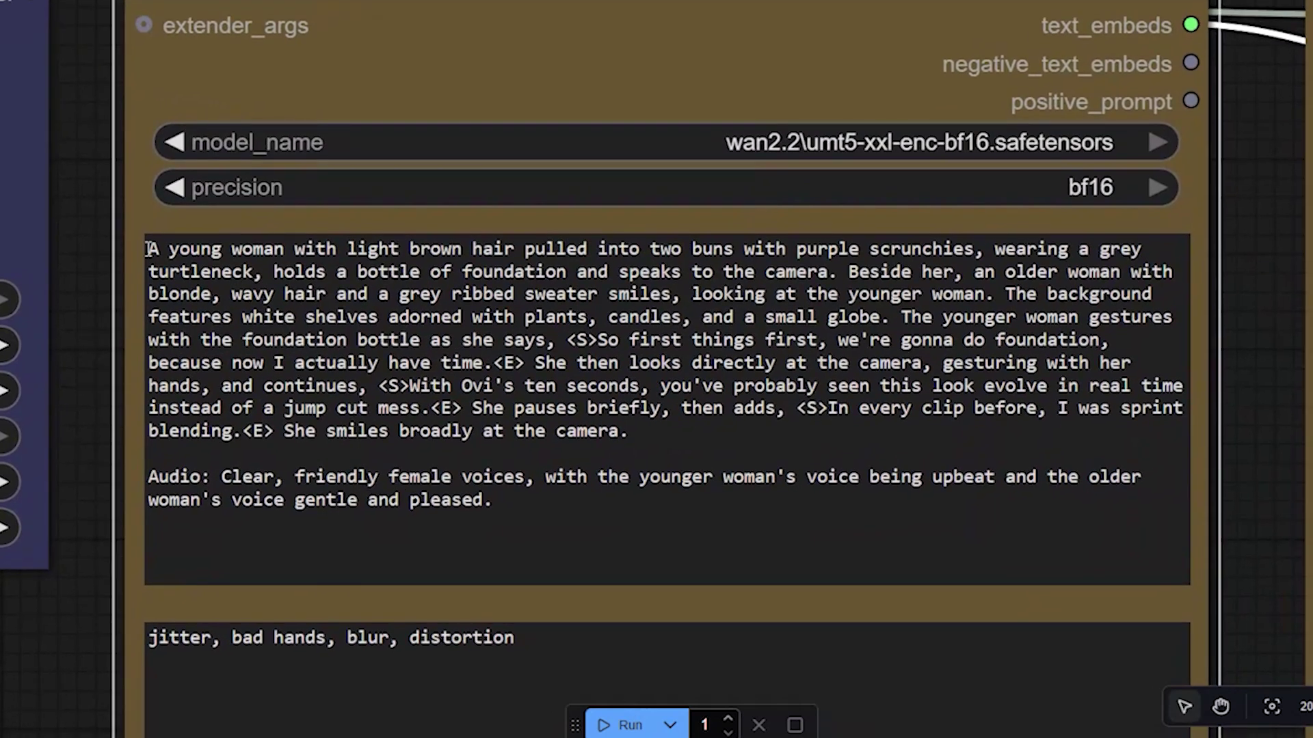
pyautogui.moveTo(147, 249); pyautogui.dragTo(598, 340)
pyautogui.click(561, 340)
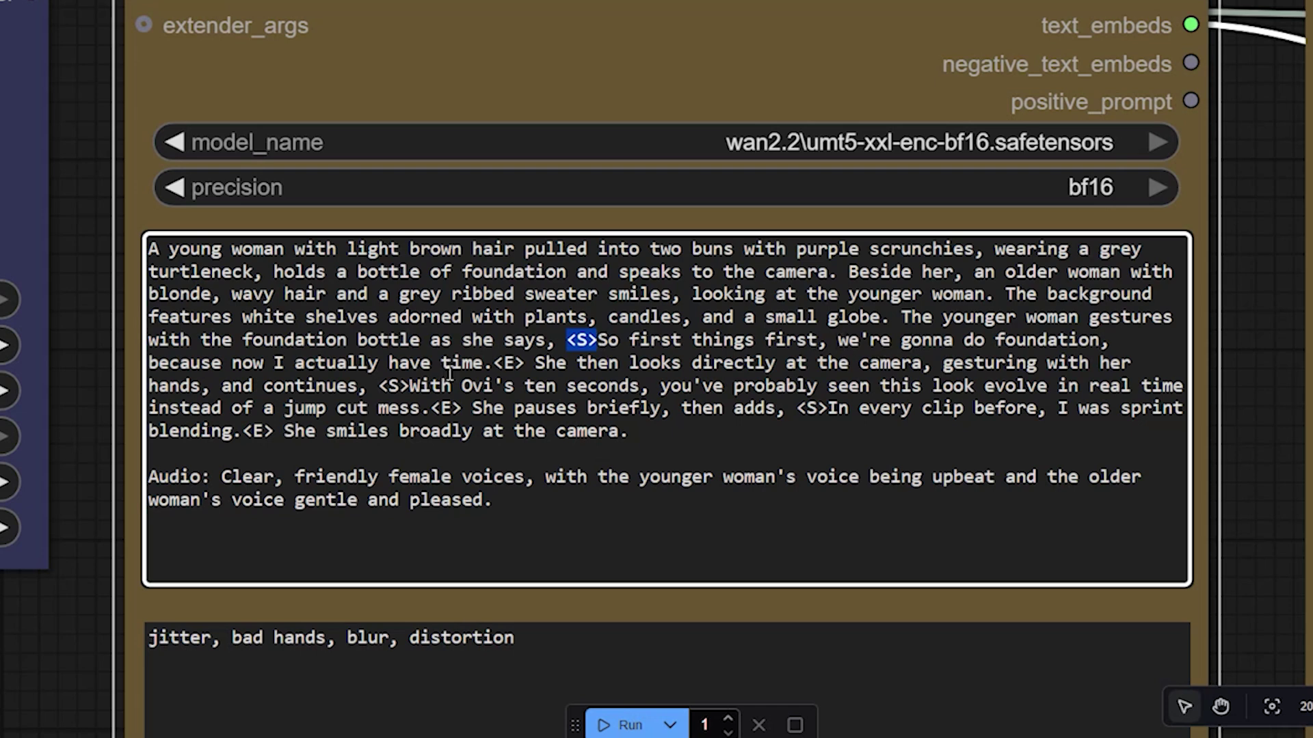
pyautogui.moveTo(529, 363); pyautogui.dragTo(498, 364)
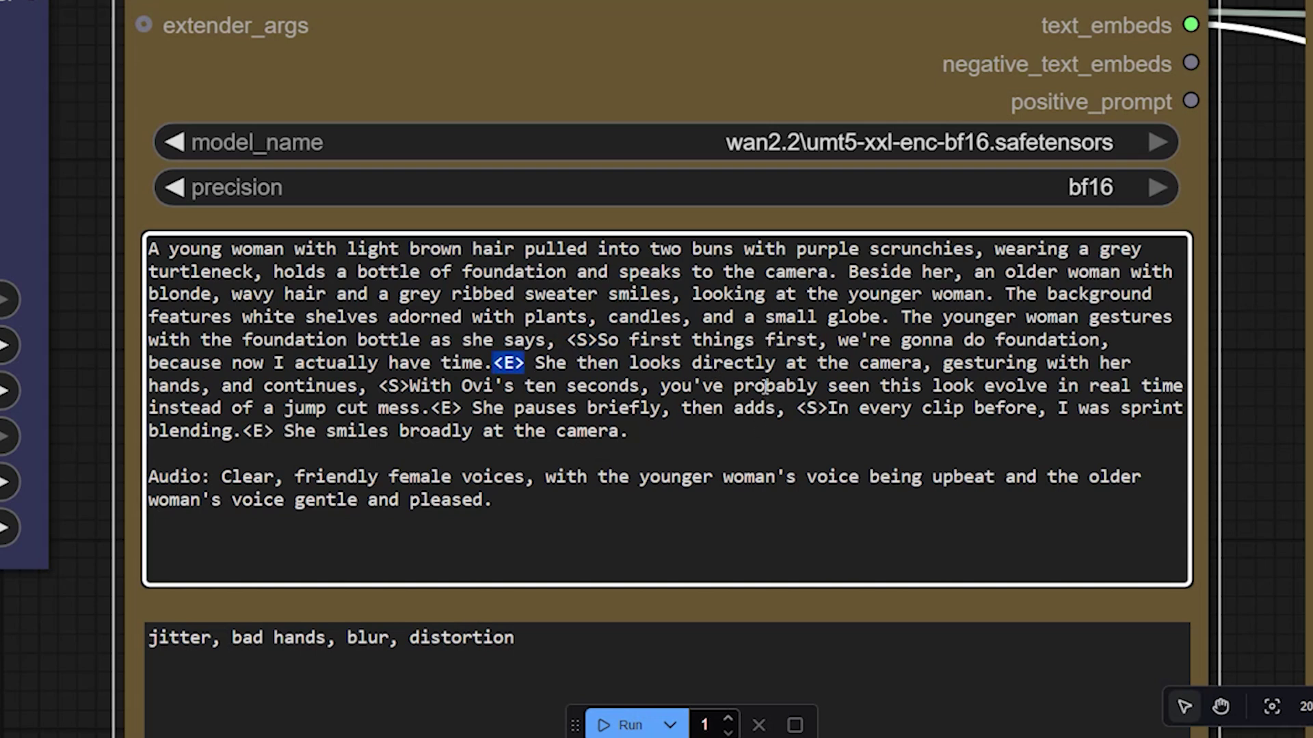
pyautogui.moveTo(601, 340); pyautogui.dragTo(568, 339)
pyautogui.click(270, 430)
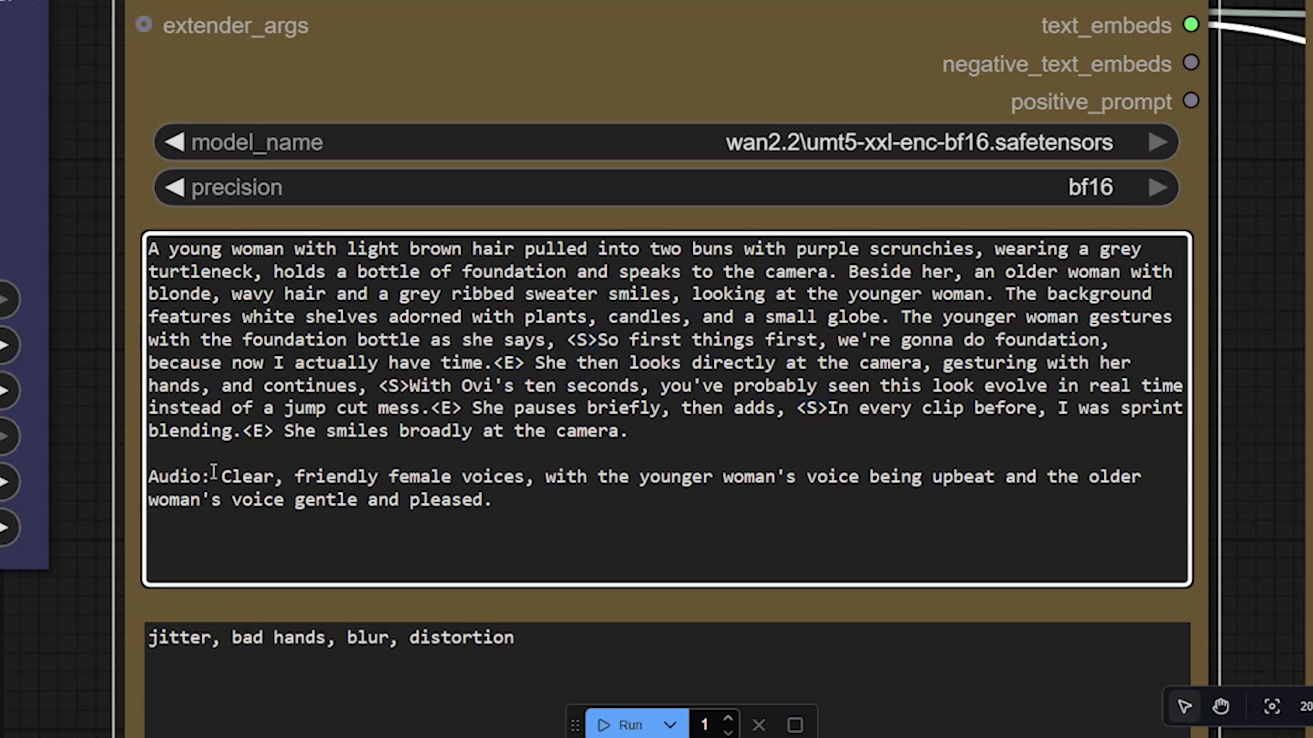
pyautogui.moveTo(212, 478); pyautogui.dragTo(692, 475)
pyautogui.click(577, 494)
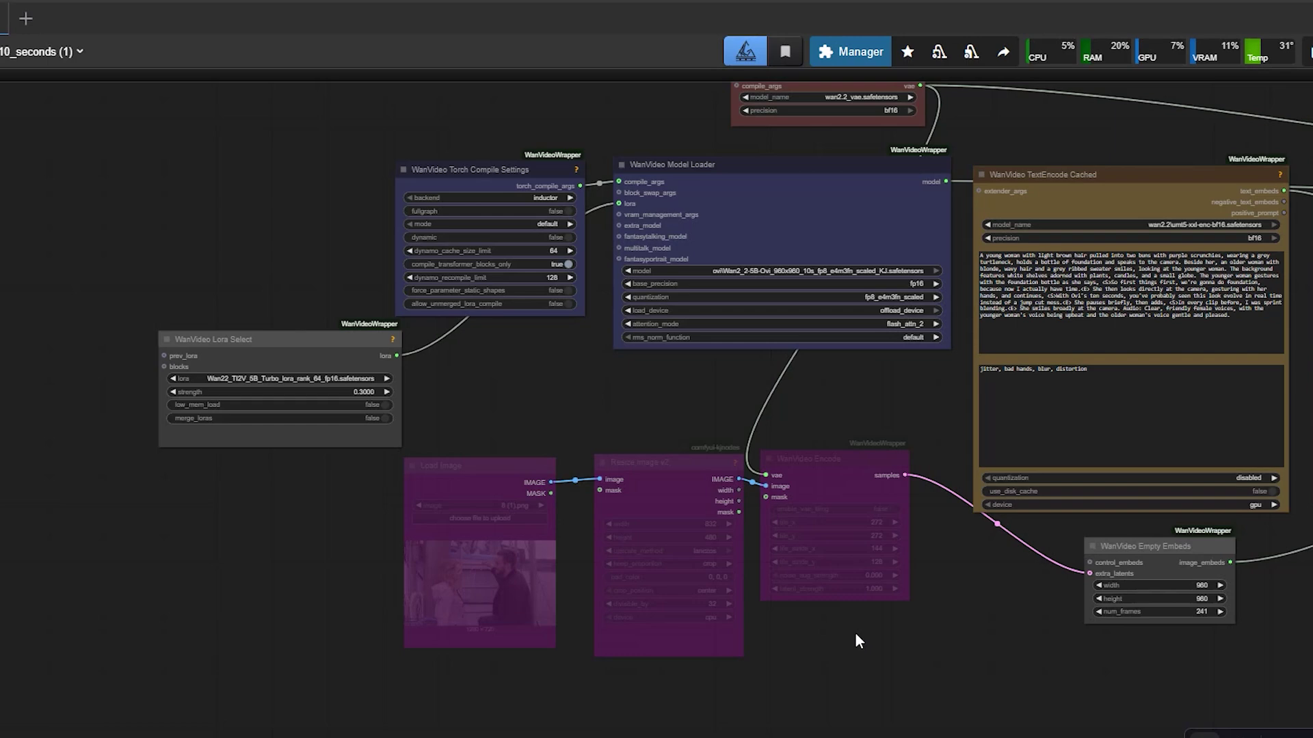
# Un-bypass the Load Image, Resize Image v2 and WanVideo Encode nodes with Ctrl+B
pyautogui.scroll(2, 855, 633)
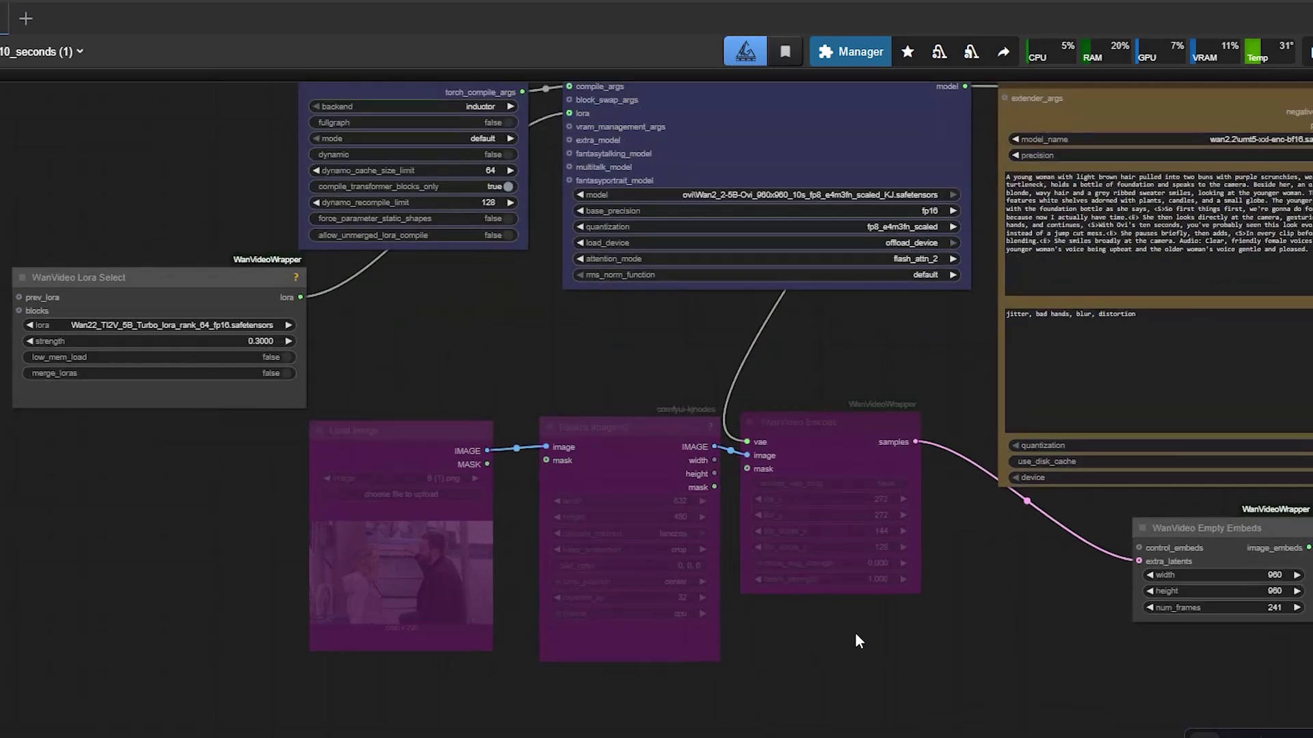
pyautogui.scroll(-2, 752, 425)
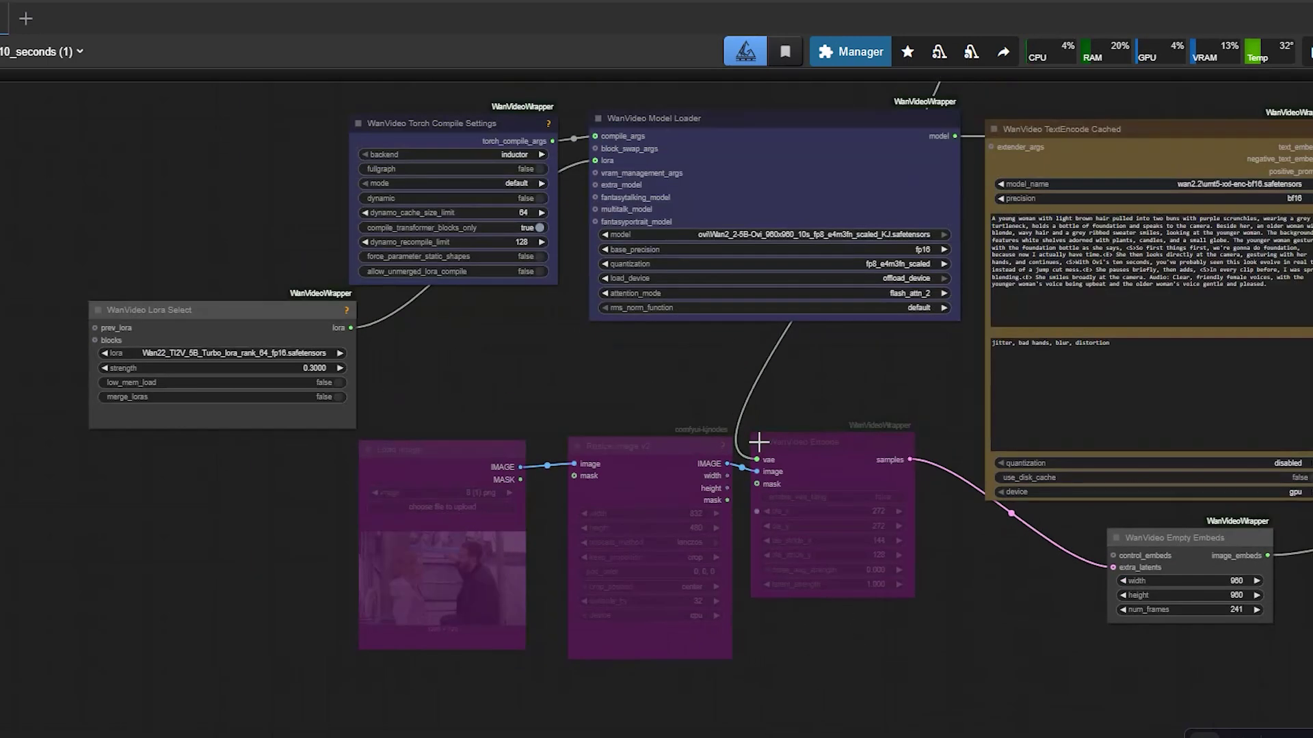
pyautogui.moveTo(703, 408); pyautogui.dragTo(709, 391)
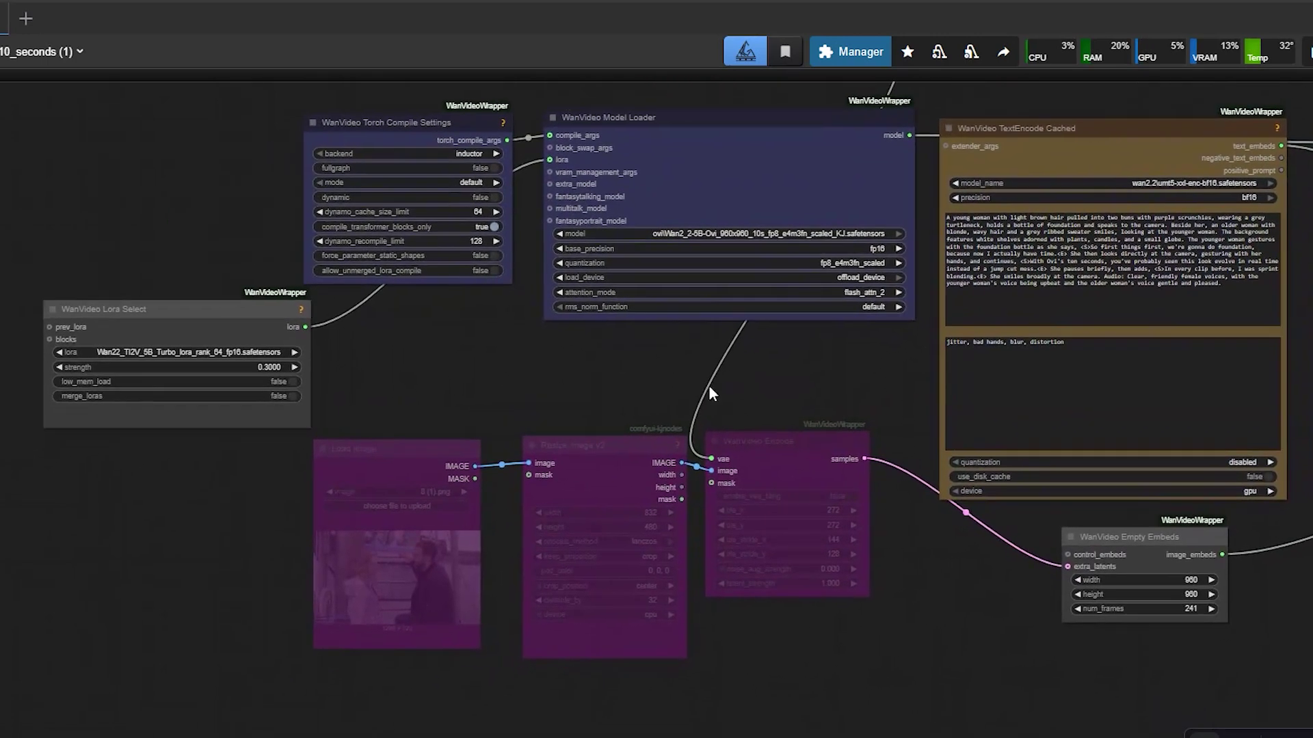
pyautogui.moveTo(758, 443); pyautogui.dragTo(750, 447)
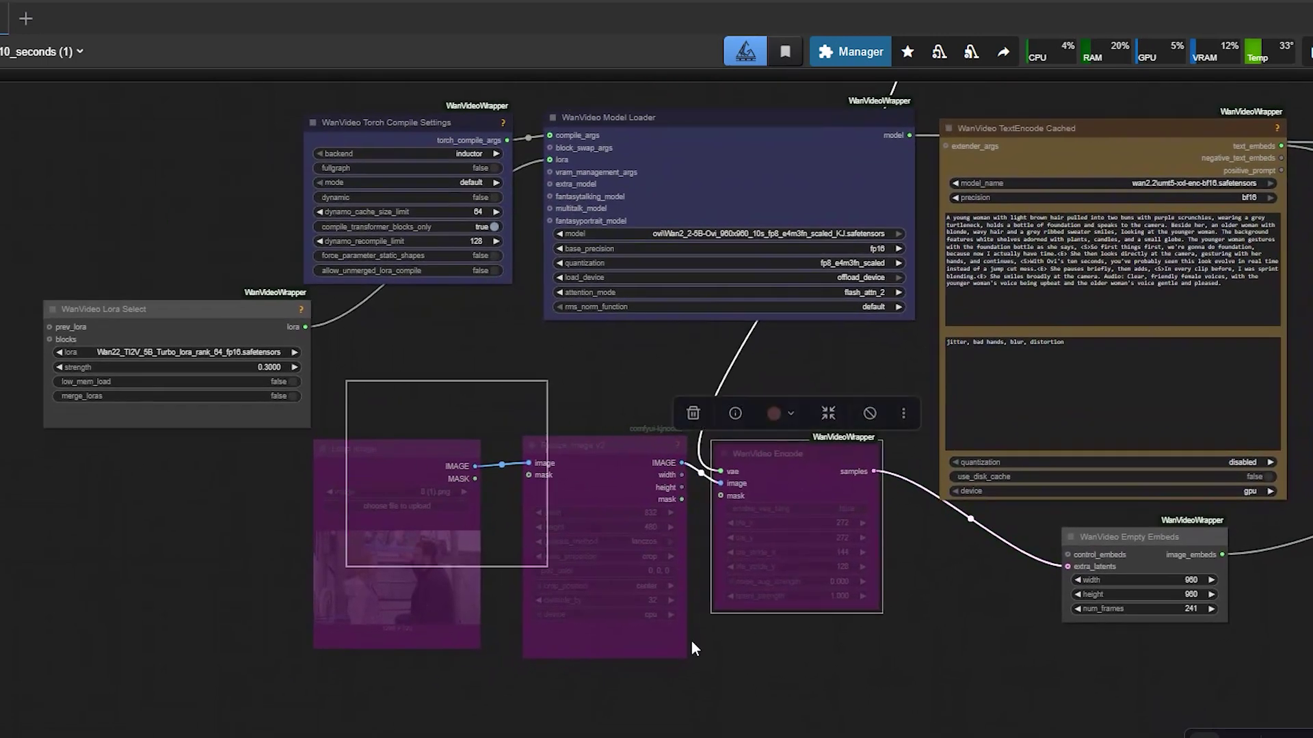
pyautogui.moveTo(790, 668); pyautogui.dragTo(862, 685)
pyautogui.hotkey('ctrl', 'b')
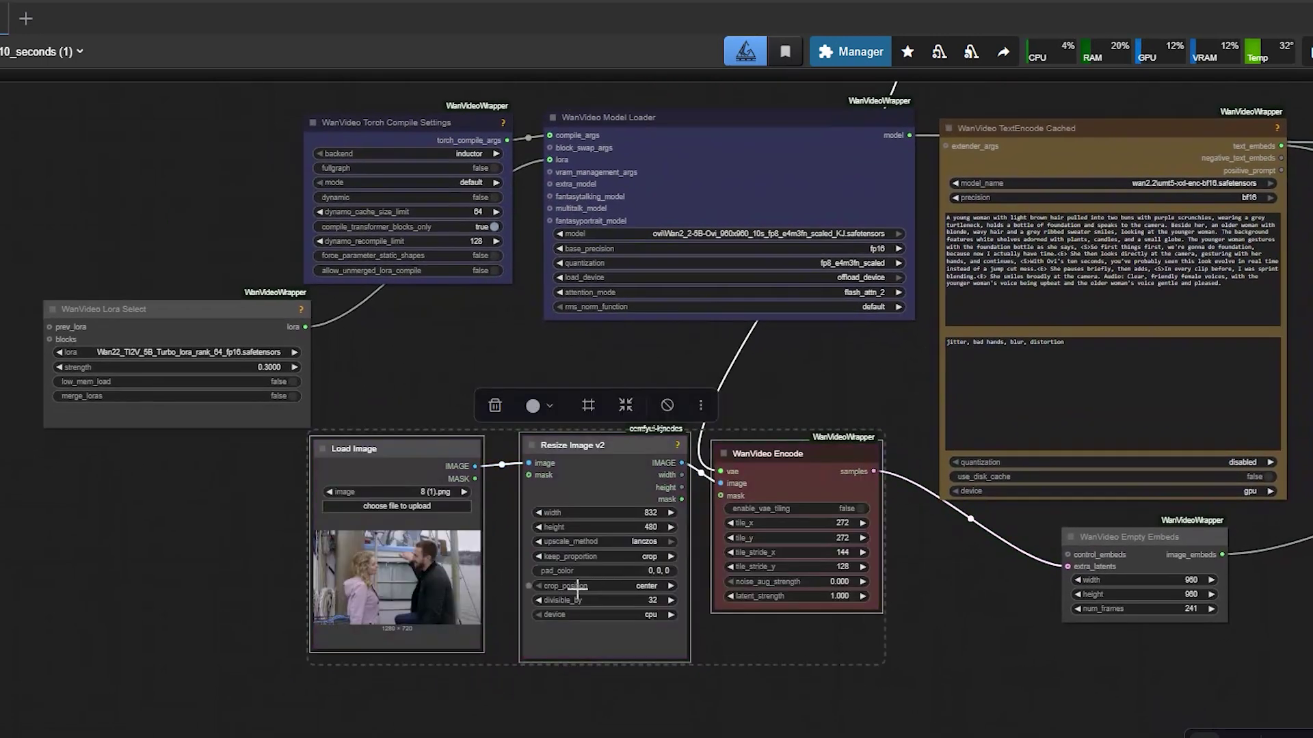
# Reconnect the WanVideo Encode samples output to the extra_latents input
pyautogui.scroll(4, 577, 589)
pyautogui.click(356, 424)
pyautogui.scroll(3, 676, 482)
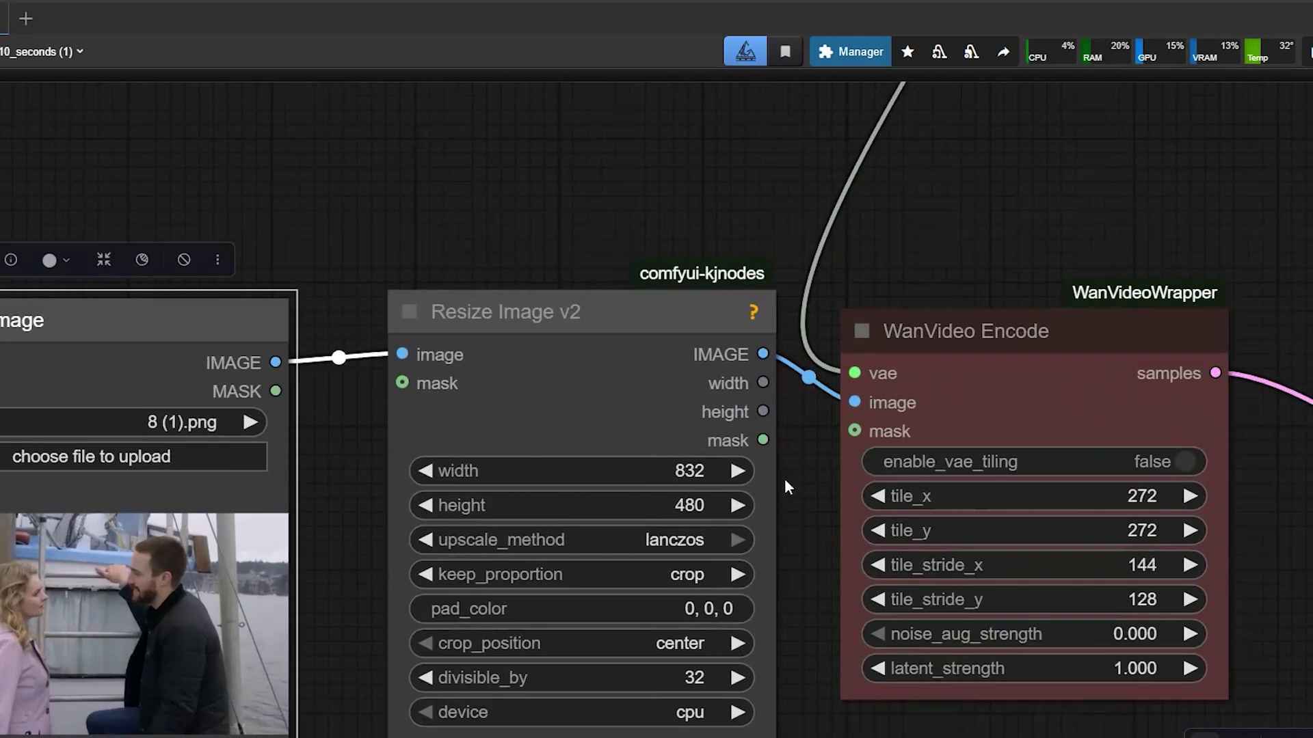
pyautogui.scroll(-3, 785, 477)
pyautogui.moveTo(800, 502); pyautogui.dragTo(465, 451)
pyautogui.scroll(-1, 461, 446)
pyautogui.moveTo(573, 356); pyautogui.dragTo(592, 381)
pyautogui.moveTo(1057, 514); pyautogui.dragTo(779, 486)
pyautogui.moveTo(1053, 514); pyautogui.dragTo(966, 508)
pyautogui.moveTo(1052, 513); pyautogui.dragTo(1057, 513)
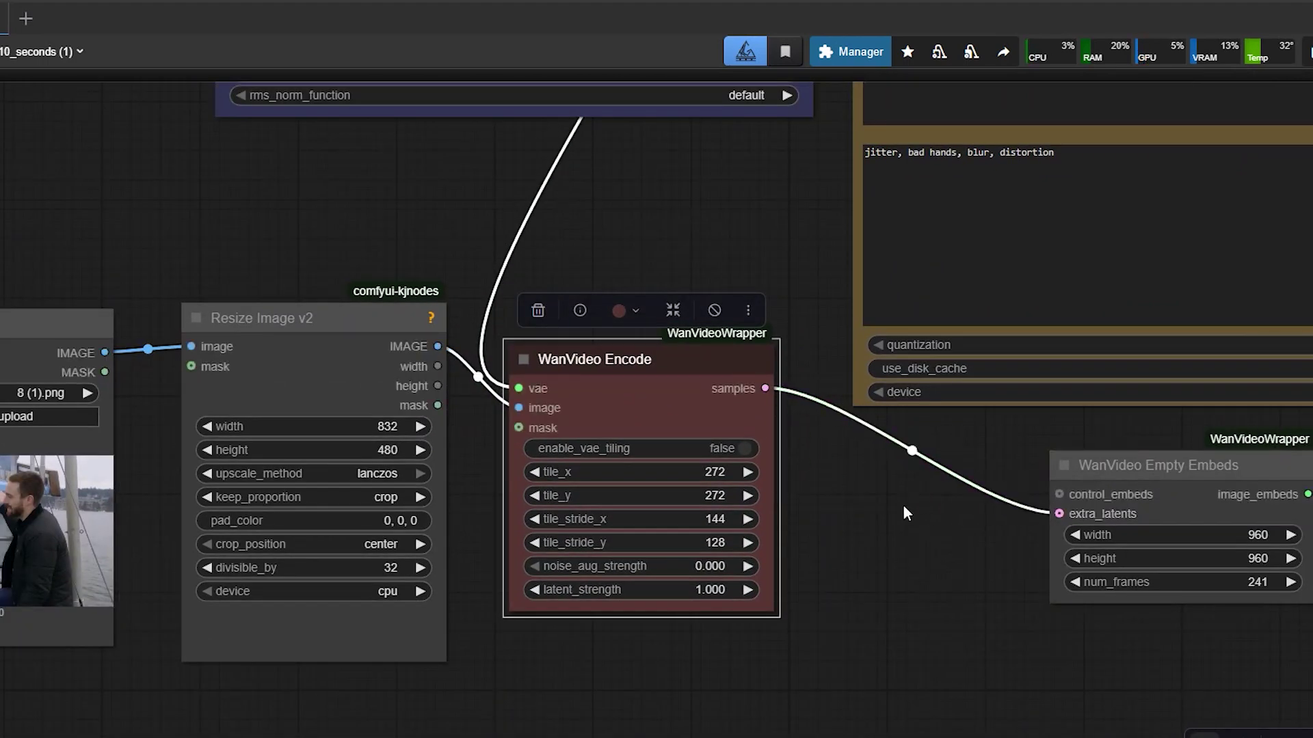
# Wire the resized image width and height into the Empty Embeds width and height
pyautogui.moveTo(691, 366); pyautogui.dragTo(690, 370)
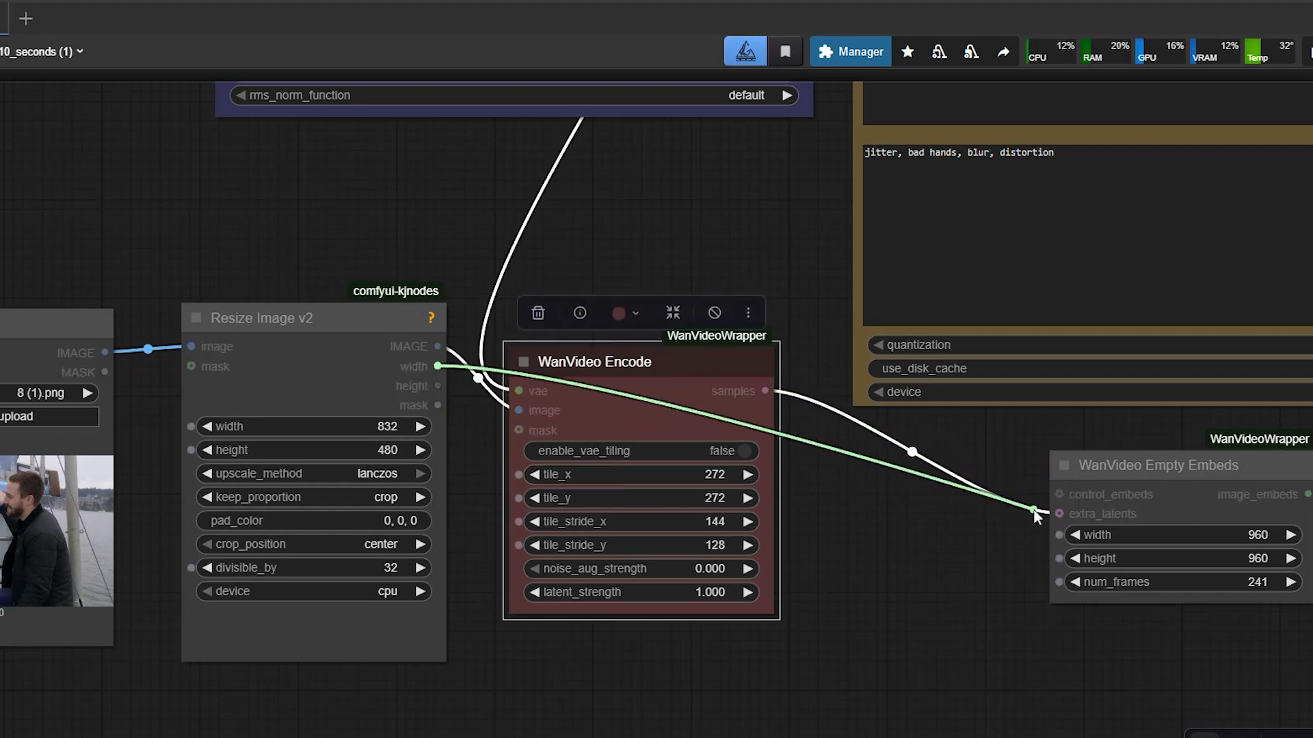
pyautogui.moveTo(1037, 517); pyautogui.dragTo(1054, 536)
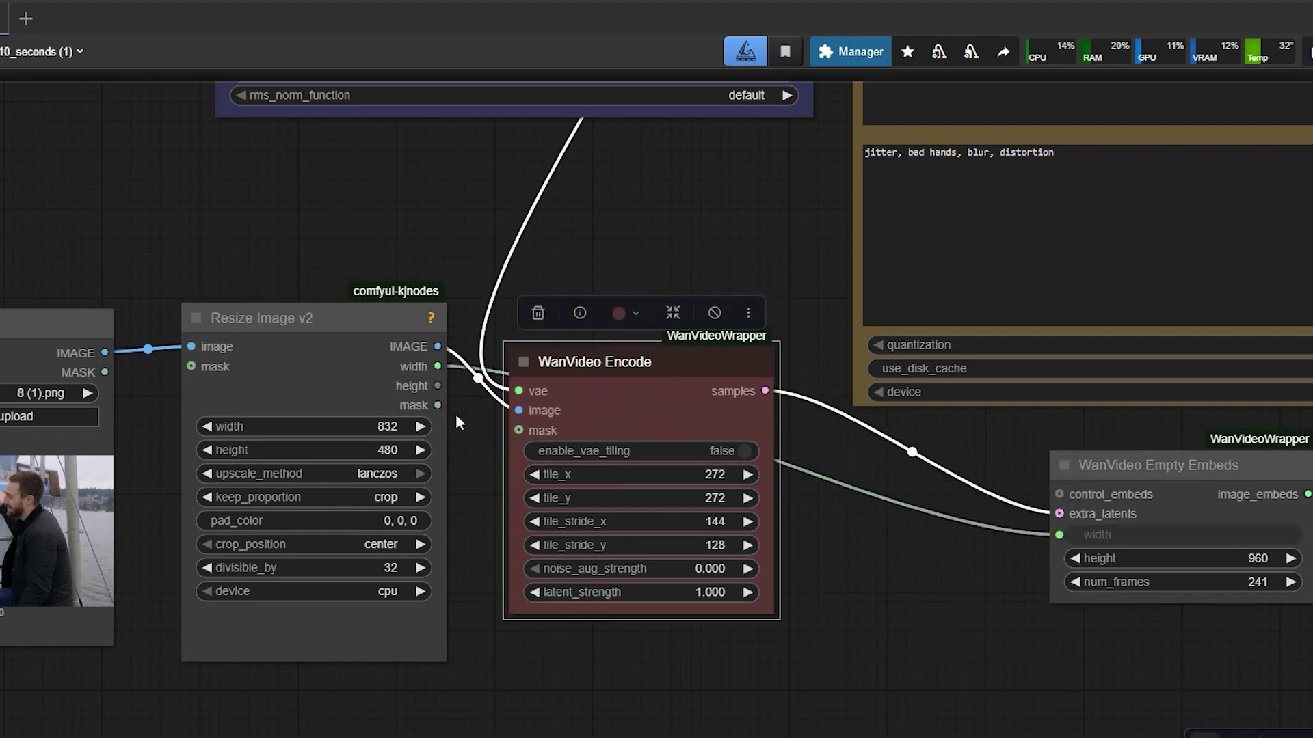
pyautogui.moveTo(998, 575); pyautogui.dragTo(1059, 558)
pyautogui.moveTo(1174, 466); pyautogui.dragTo(1072, 456)
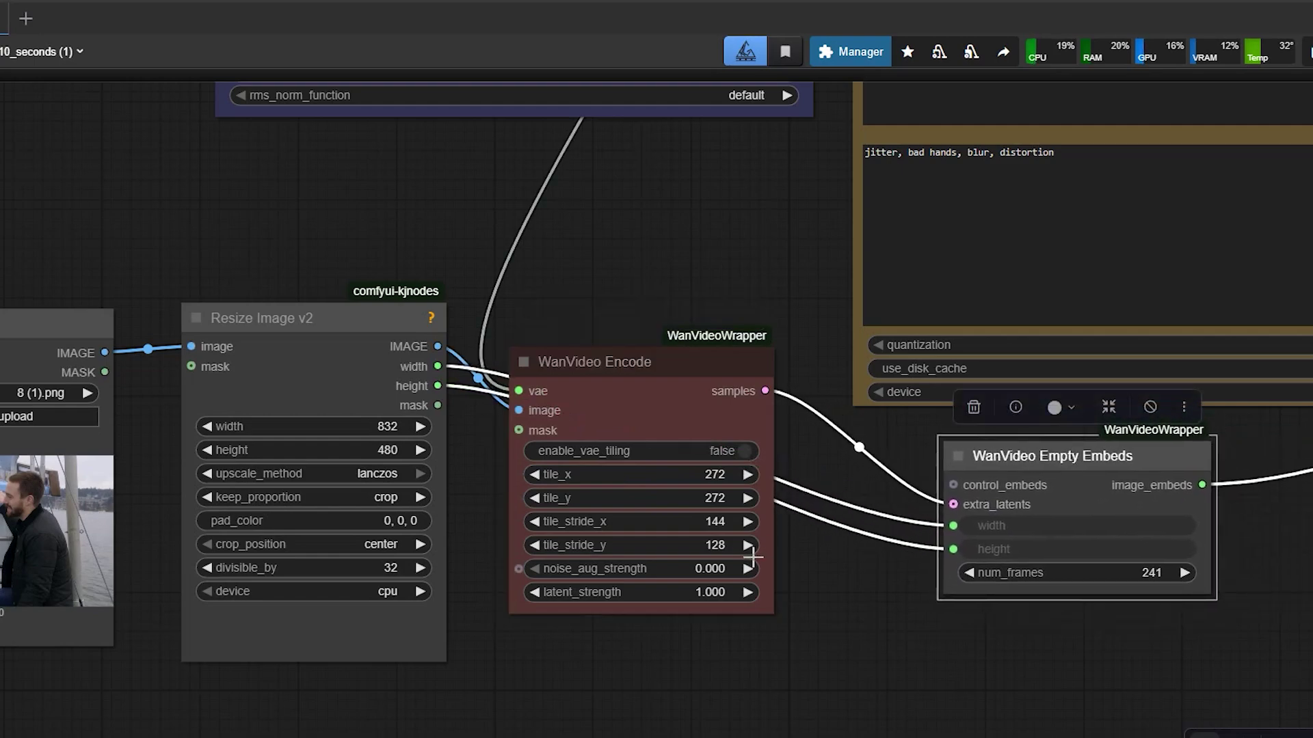
# Select the Load Image node and bring it into view with the LoRA node
pyautogui.scroll(-3, 761, 558)
pyautogui.moveTo(193, 328); pyautogui.dragTo(383, 328)
pyautogui.scroll(4, 360, 421)
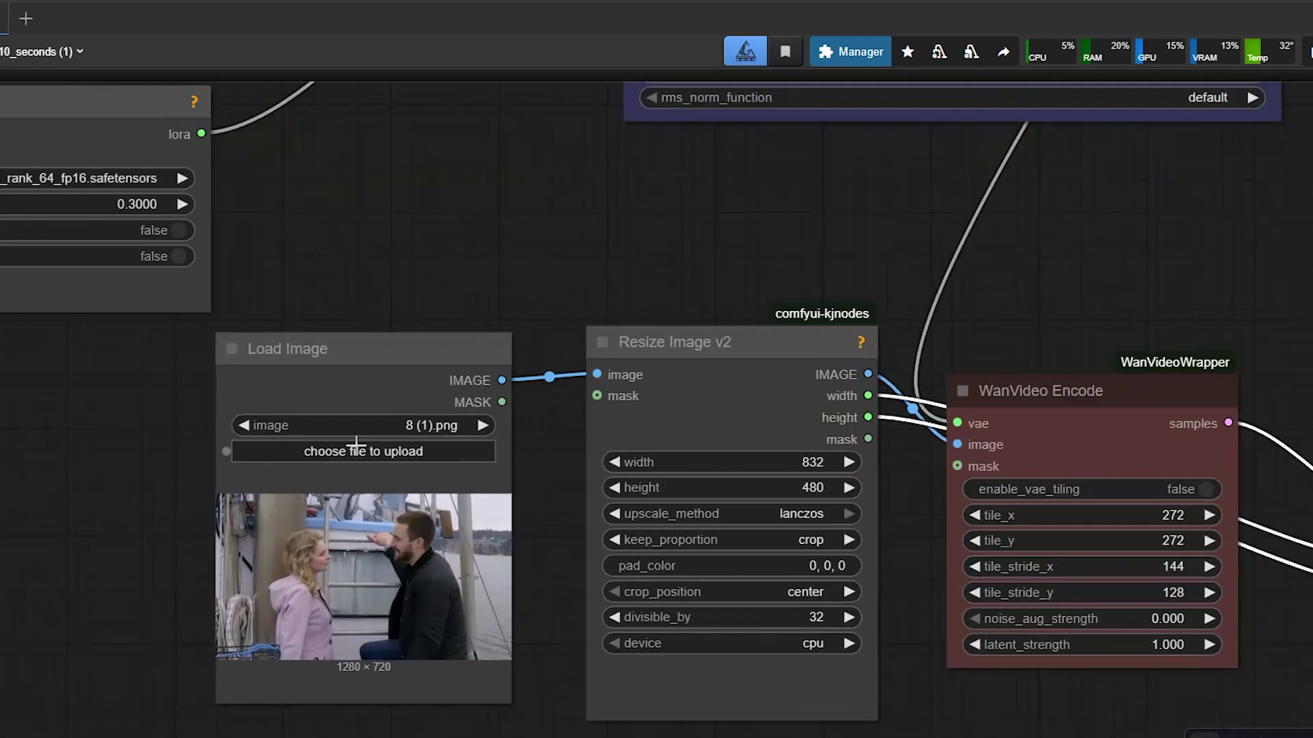
pyautogui.click(373, 369)
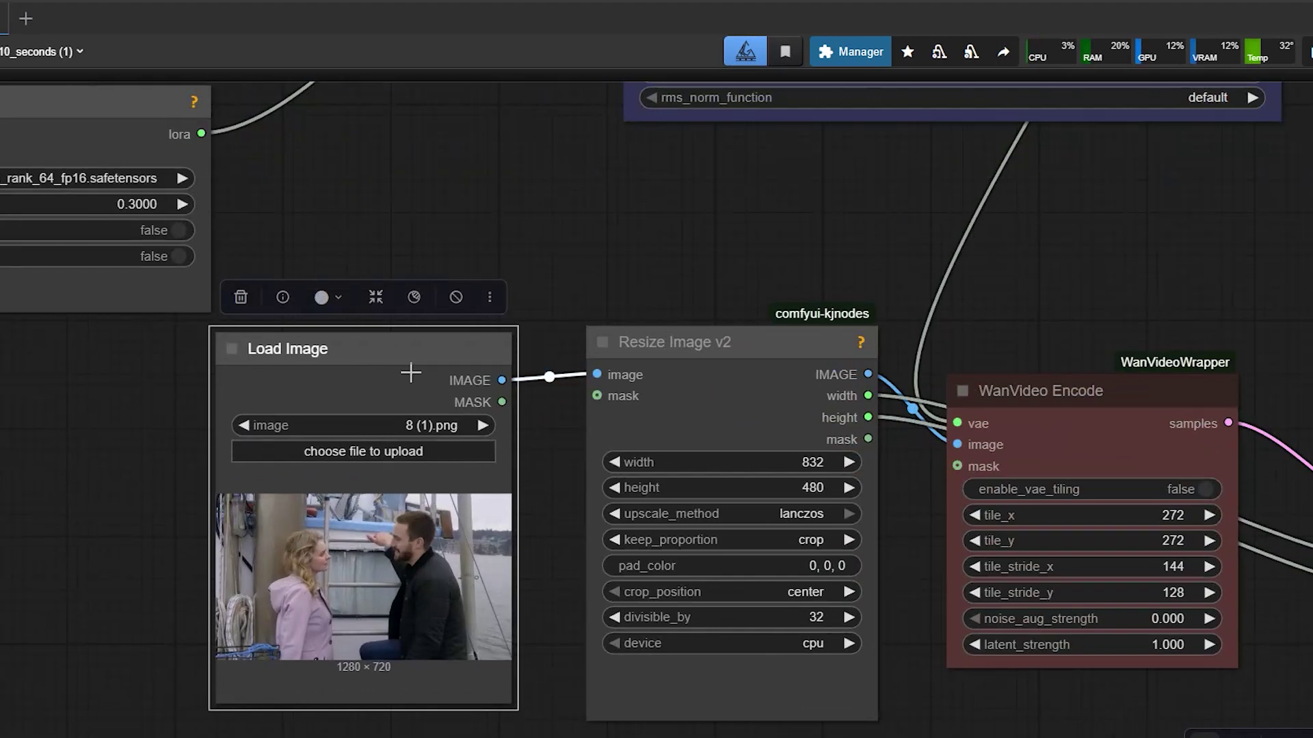
pyautogui.scroll(-1, 410, 372)
pyautogui.scroll(-1, 410, 372)
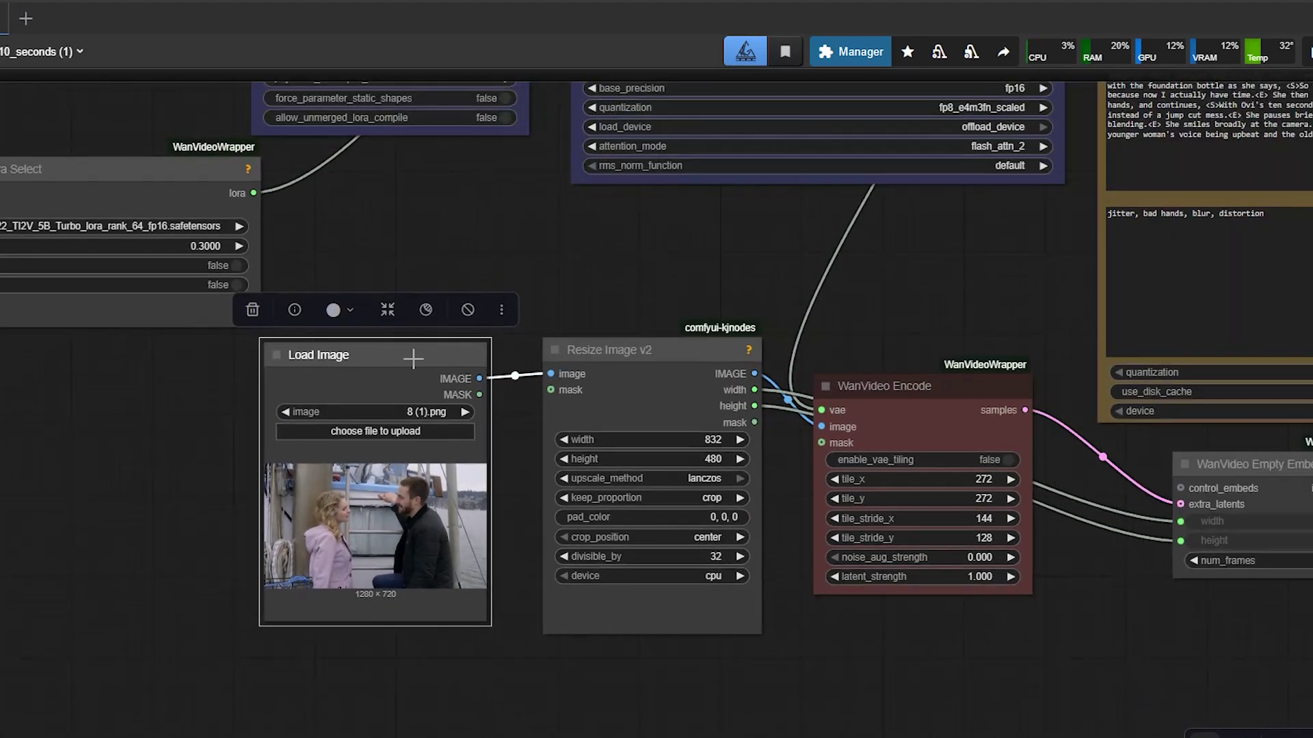
pyautogui.moveTo(432, 231); pyautogui.dragTo(605, 427)
# Enter 50 for the WanVideo Sampler steps and confirm cfg at 4
pyautogui.scroll(-1, 684, 422)
pyautogui.scroll(-1, 735, 424)
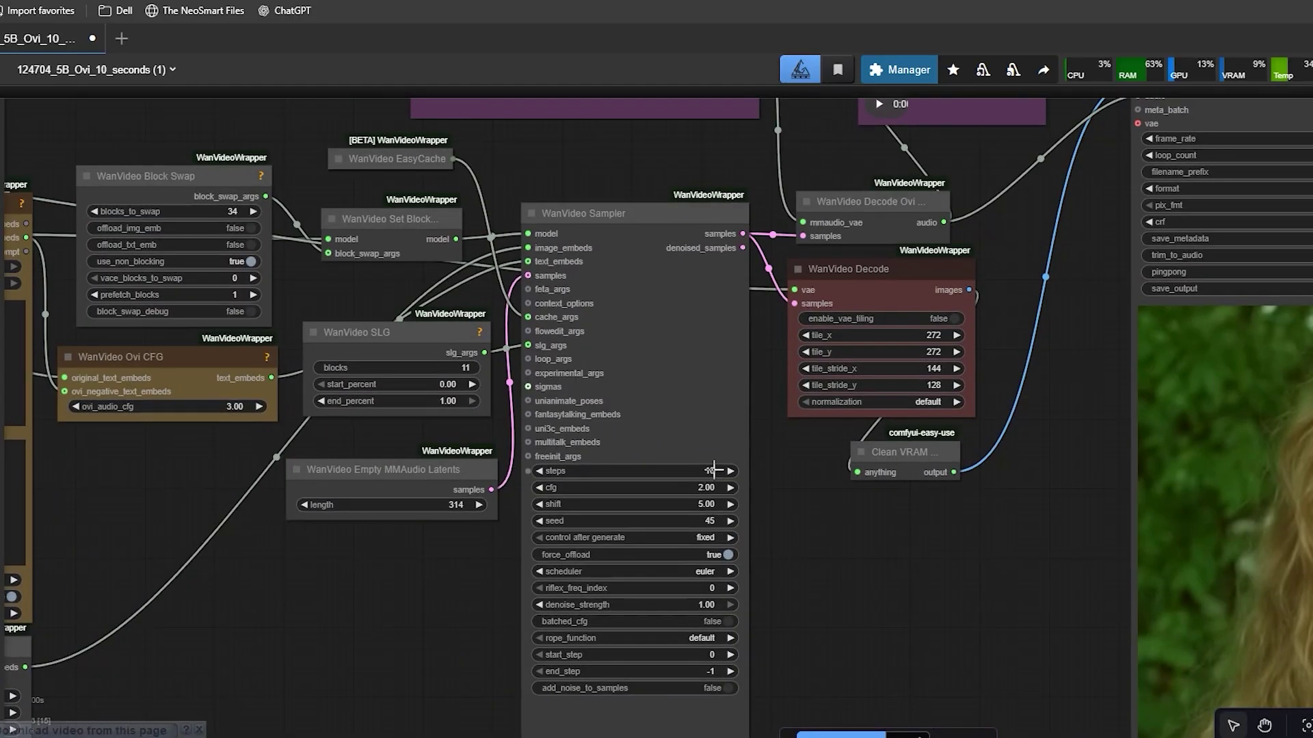
pyautogui.scroll(3, 714, 470)
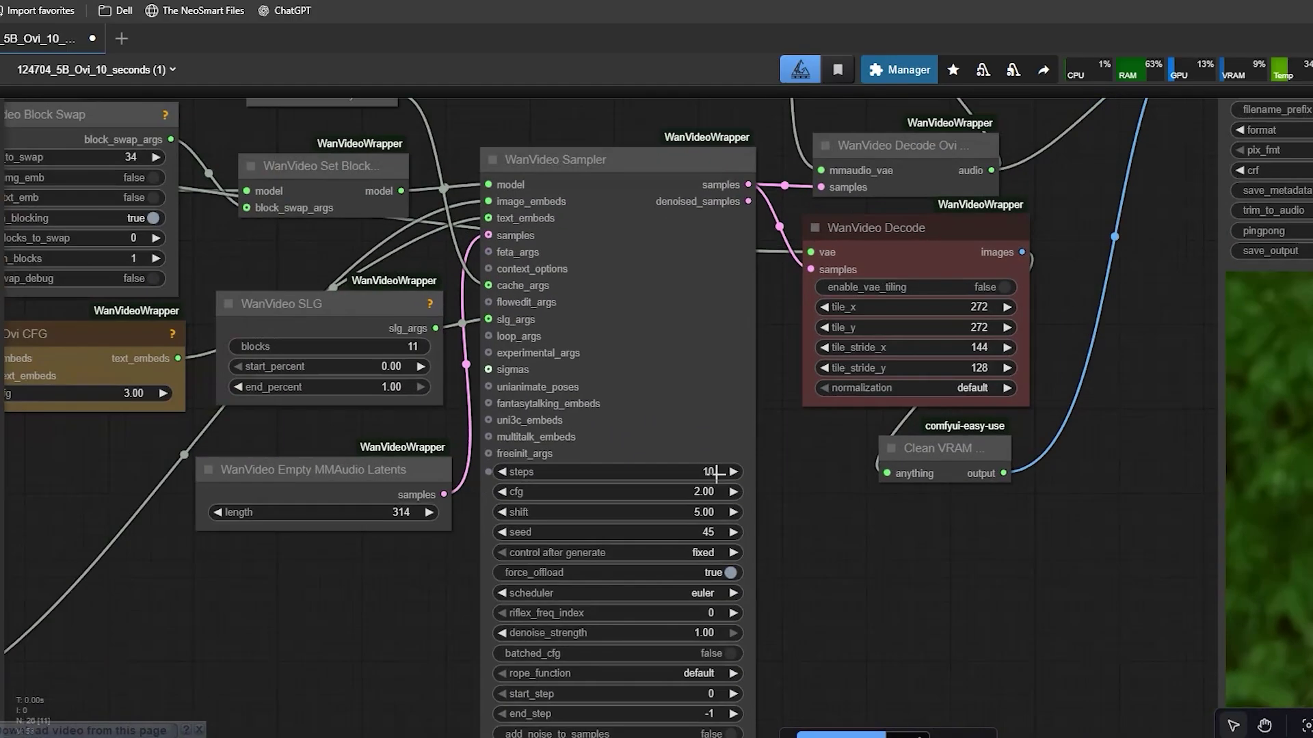
pyautogui.click(711, 470)
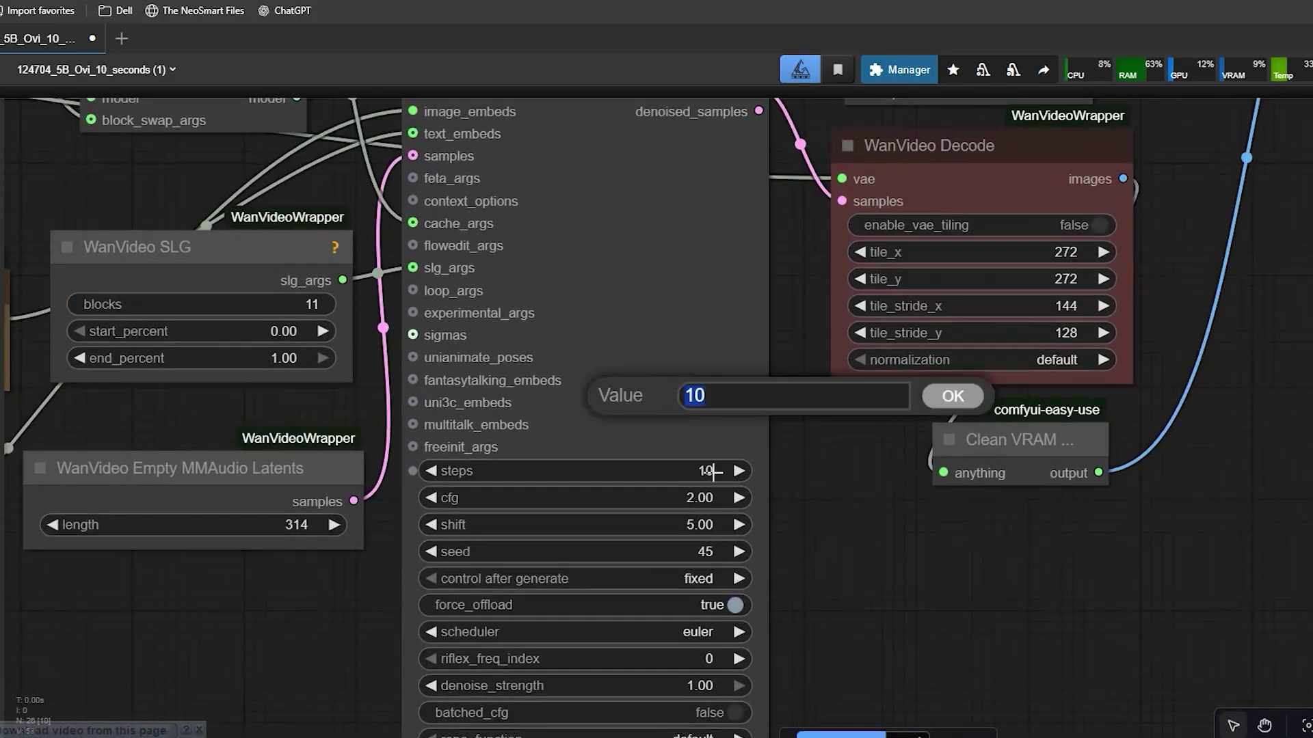
pyautogui.write('50')
pyautogui.press('Return')
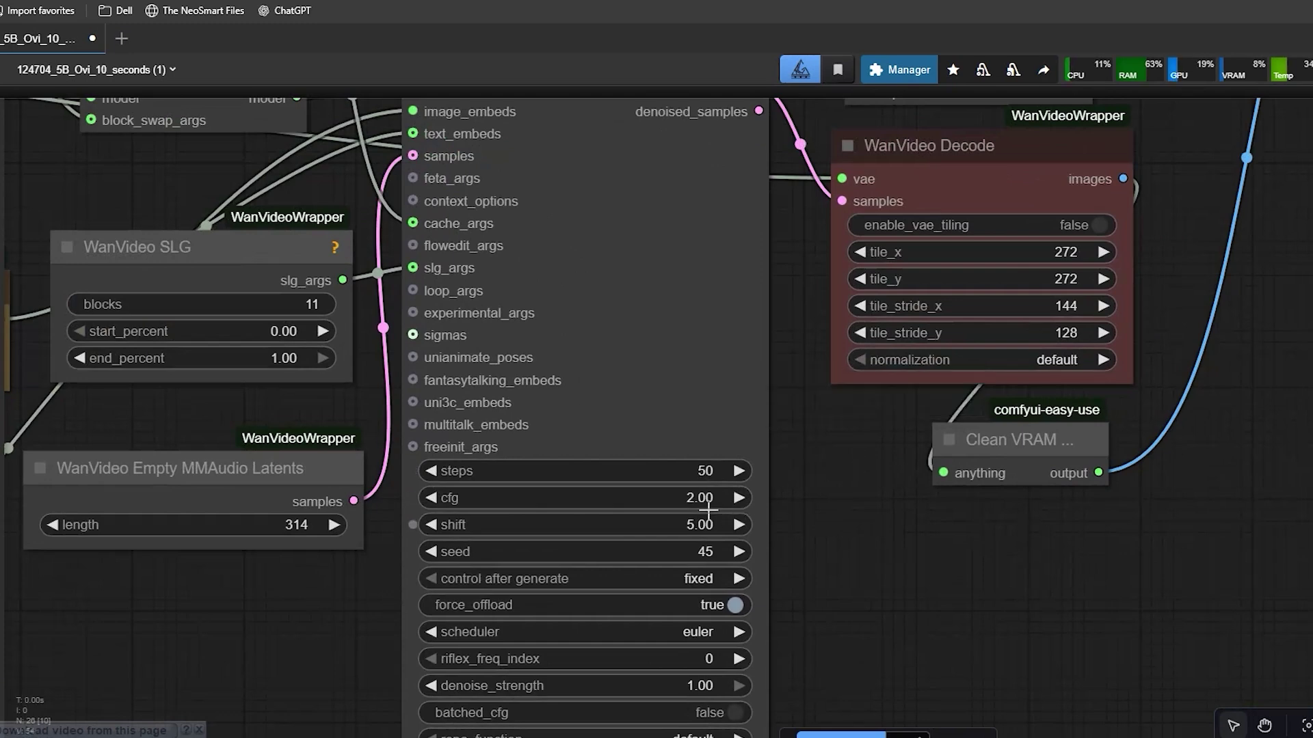
pyautogui.click(691, 499)
pyautogui.press('Return')
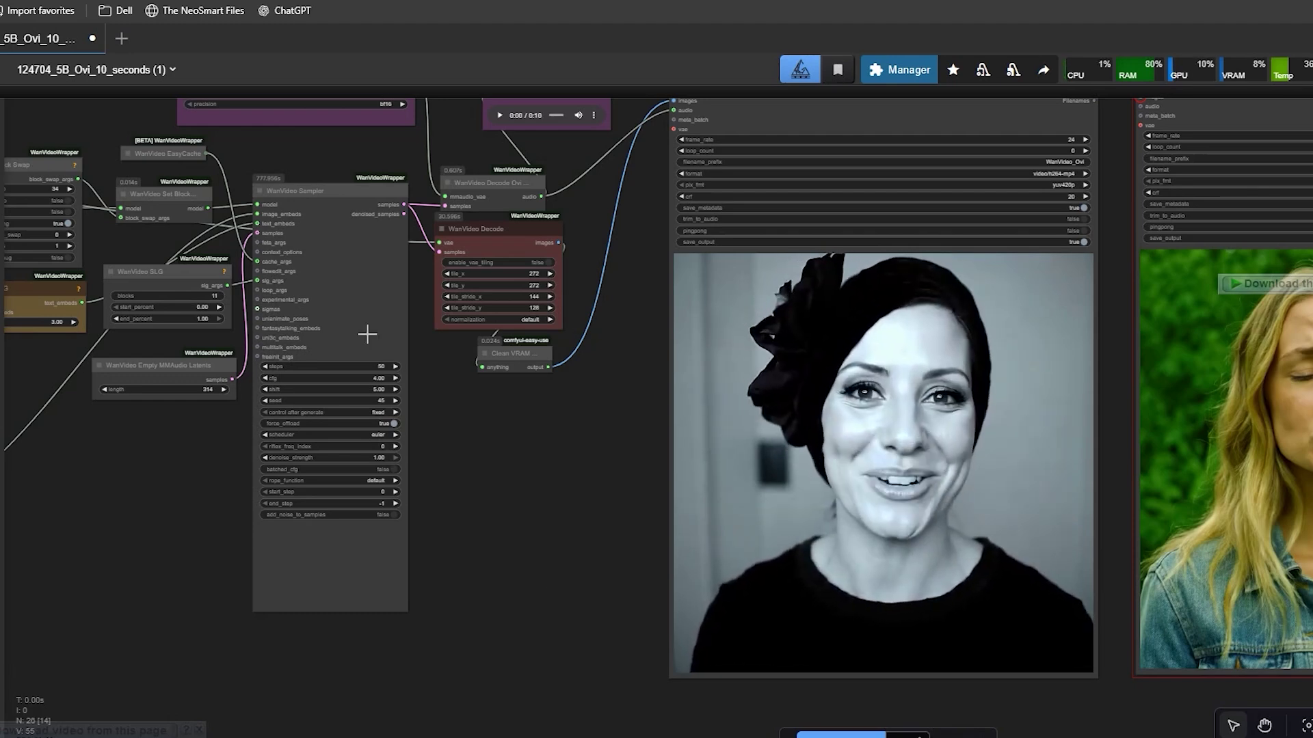
# Pan the canvas to the three Video Combine step-count outputs
pyautogui.scroll(4, 359, 361)
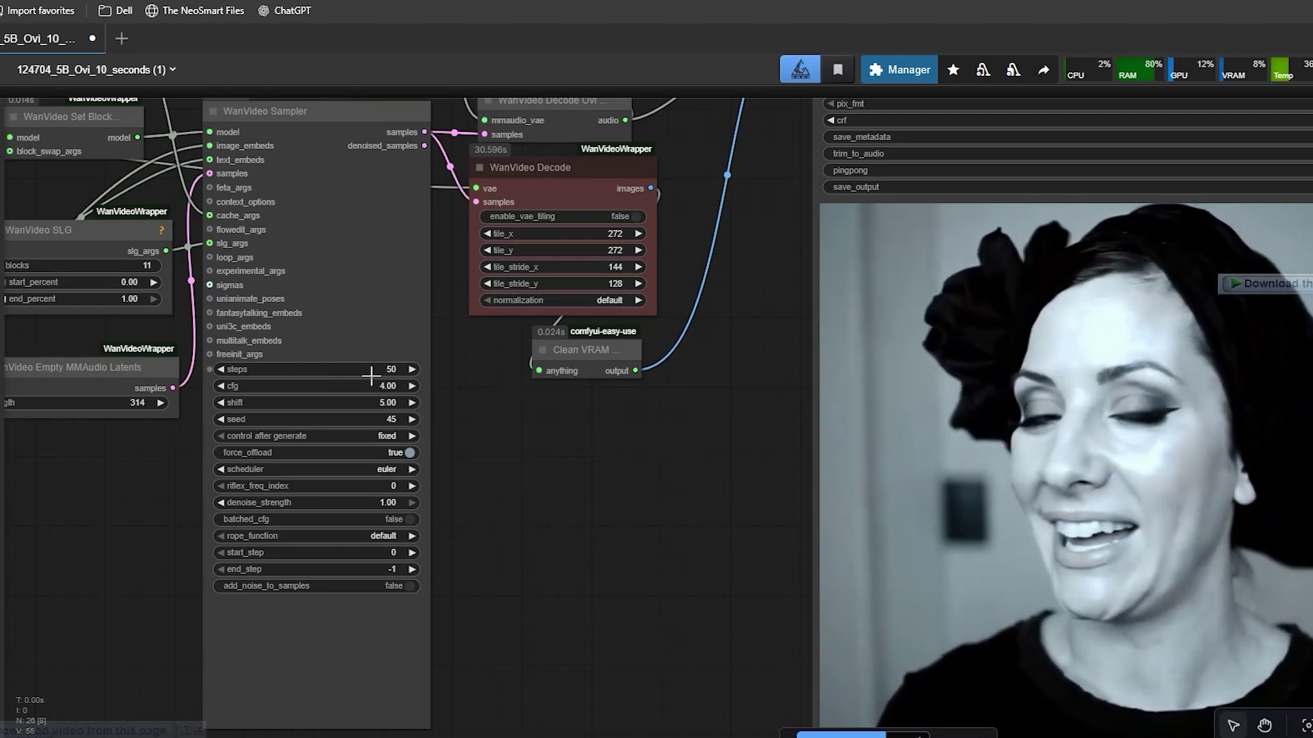
pyautogui.hscroll(5, 614, 470)
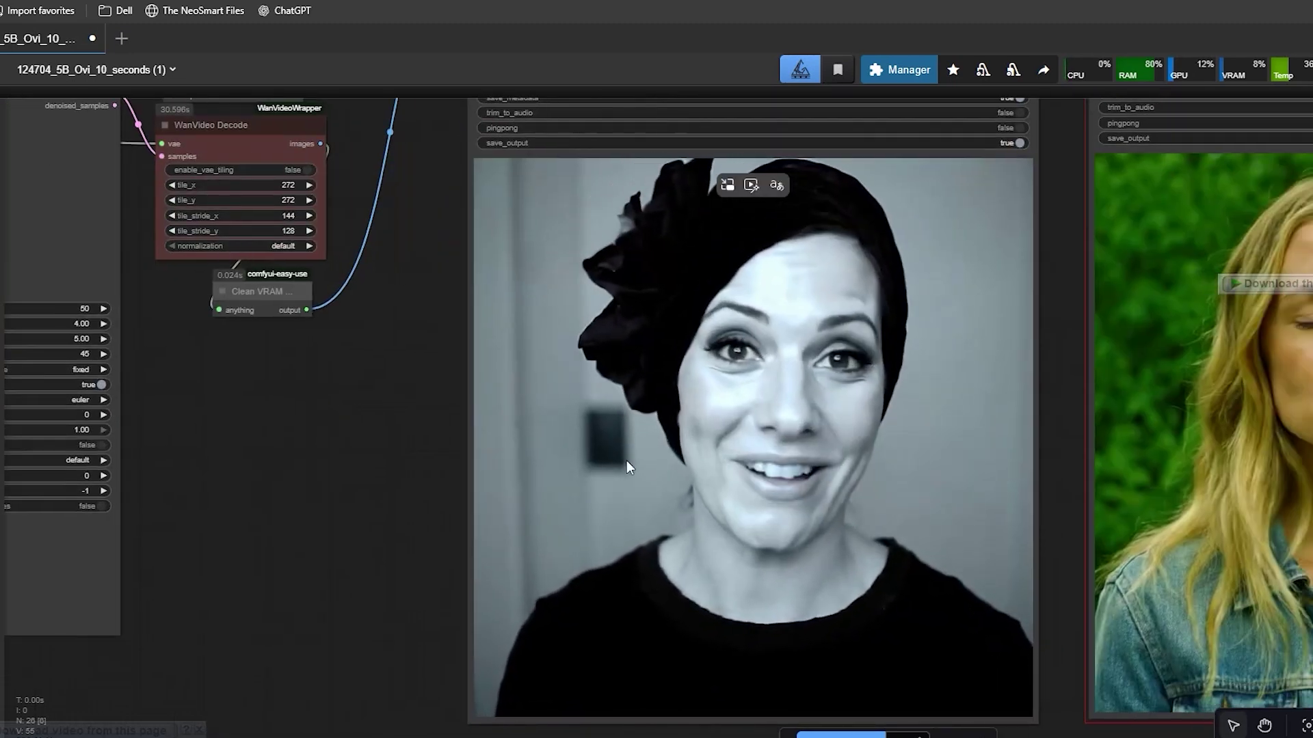
pyautogui.scroll(-3, 627, 461)
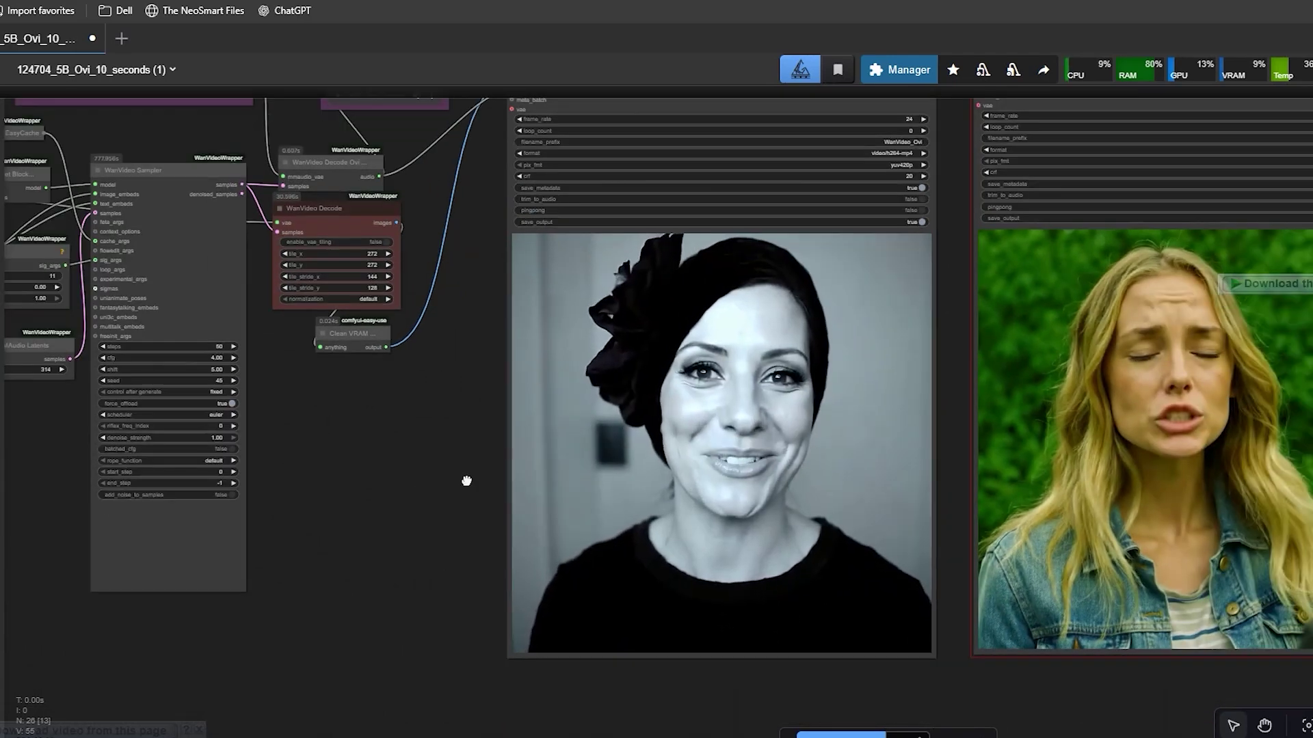
pyautogui.hscroll(-8, 401, 507)
pyautogui.scroll(1, 543, 504)
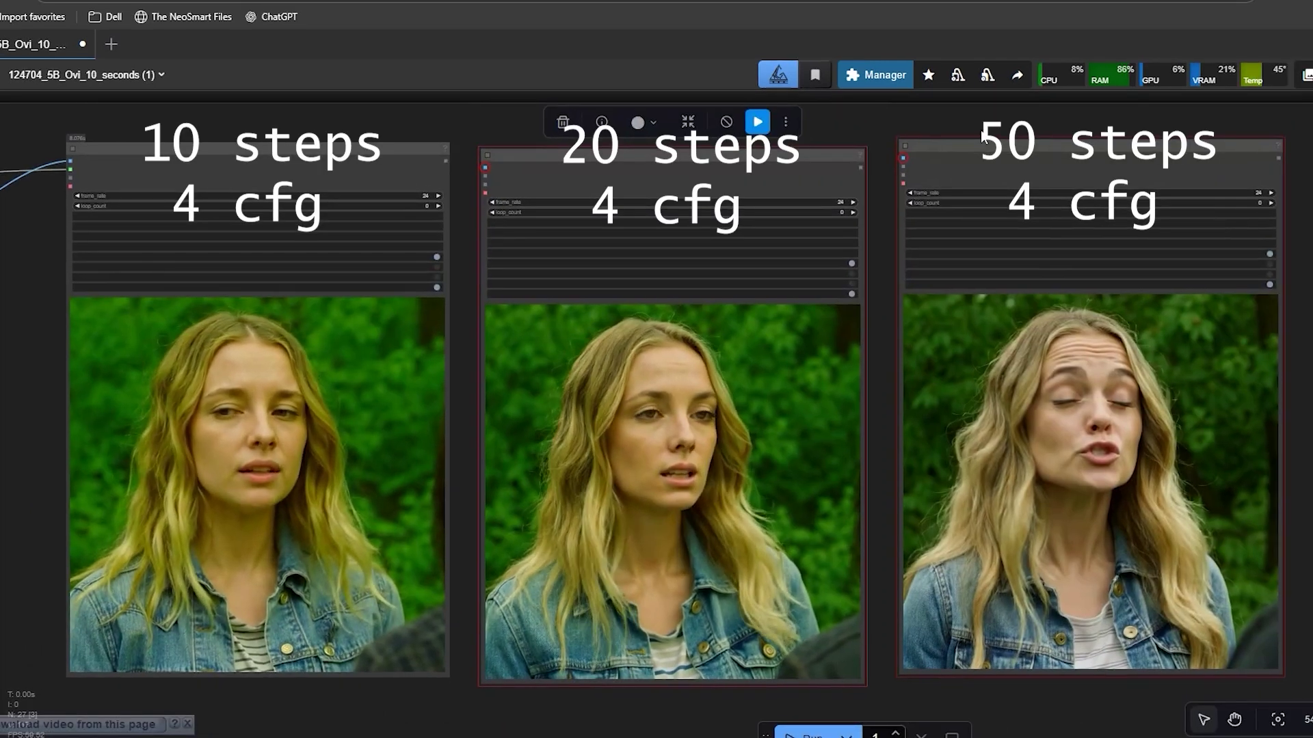
# Resume the preview on the 50-step Video Combine node
pyautogui.moveTo(982, 135); pyautogui.dragTo(975, 138)
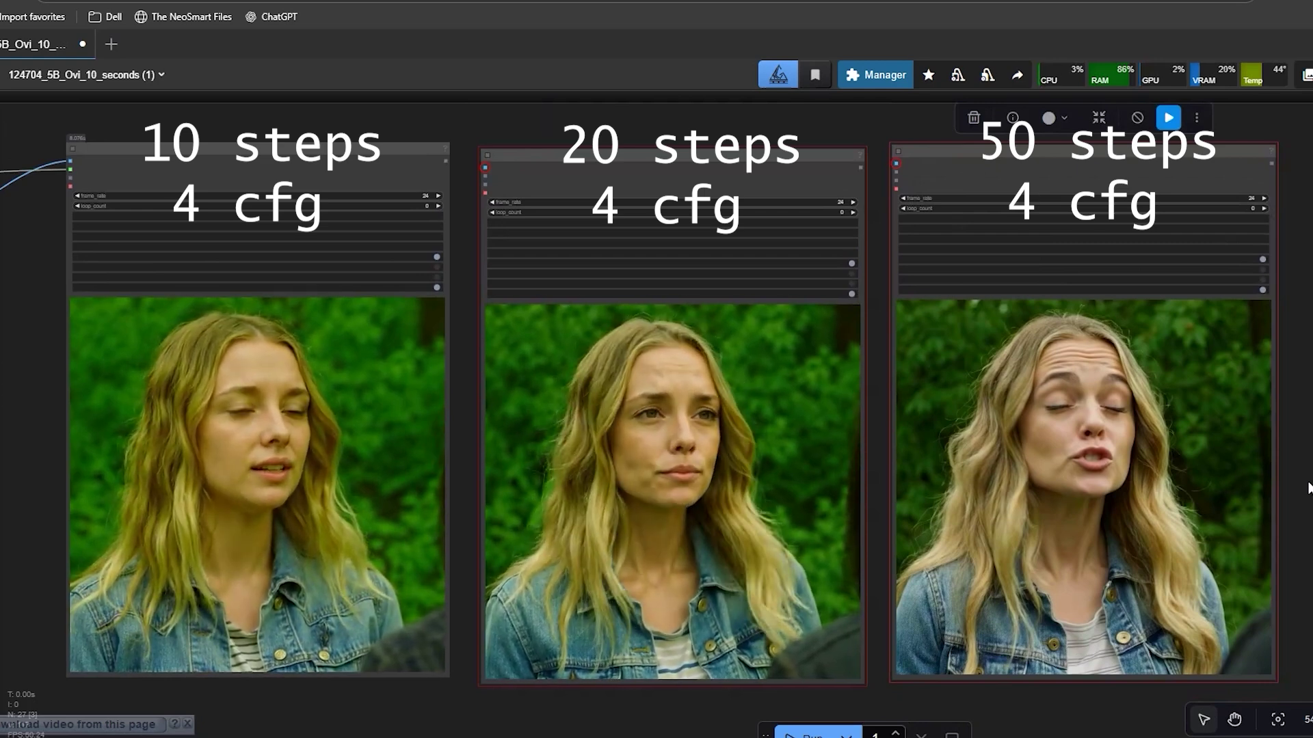
pyautogui.rightClick(1070, 460)
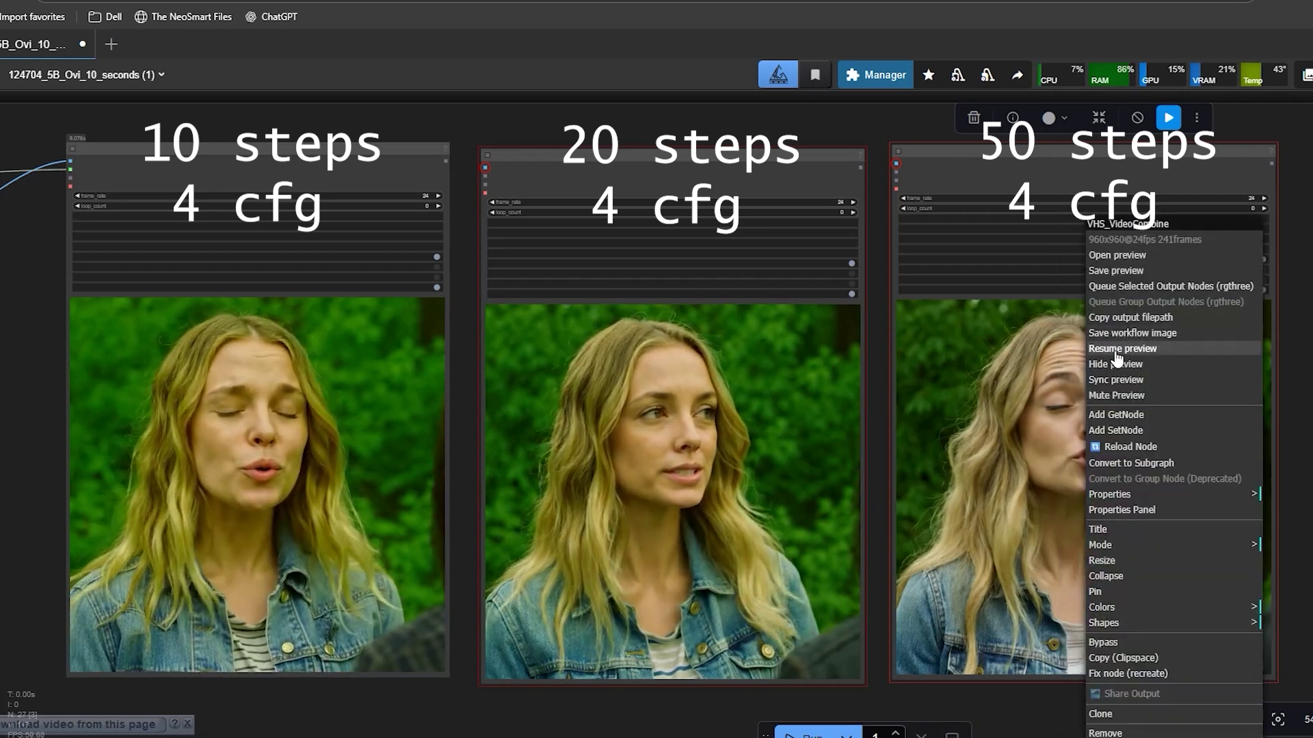
pyautogui.click(1112, 349)
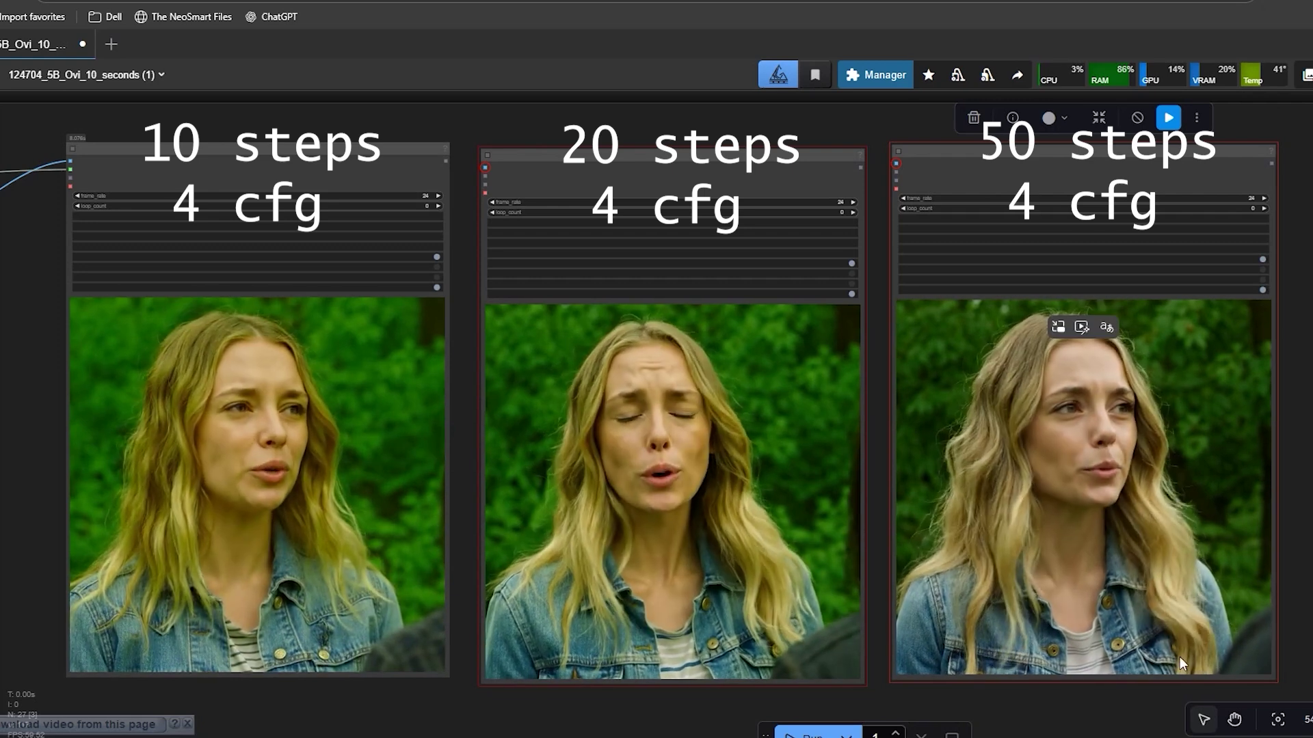
pyautogui.moveTo(1110, 527)
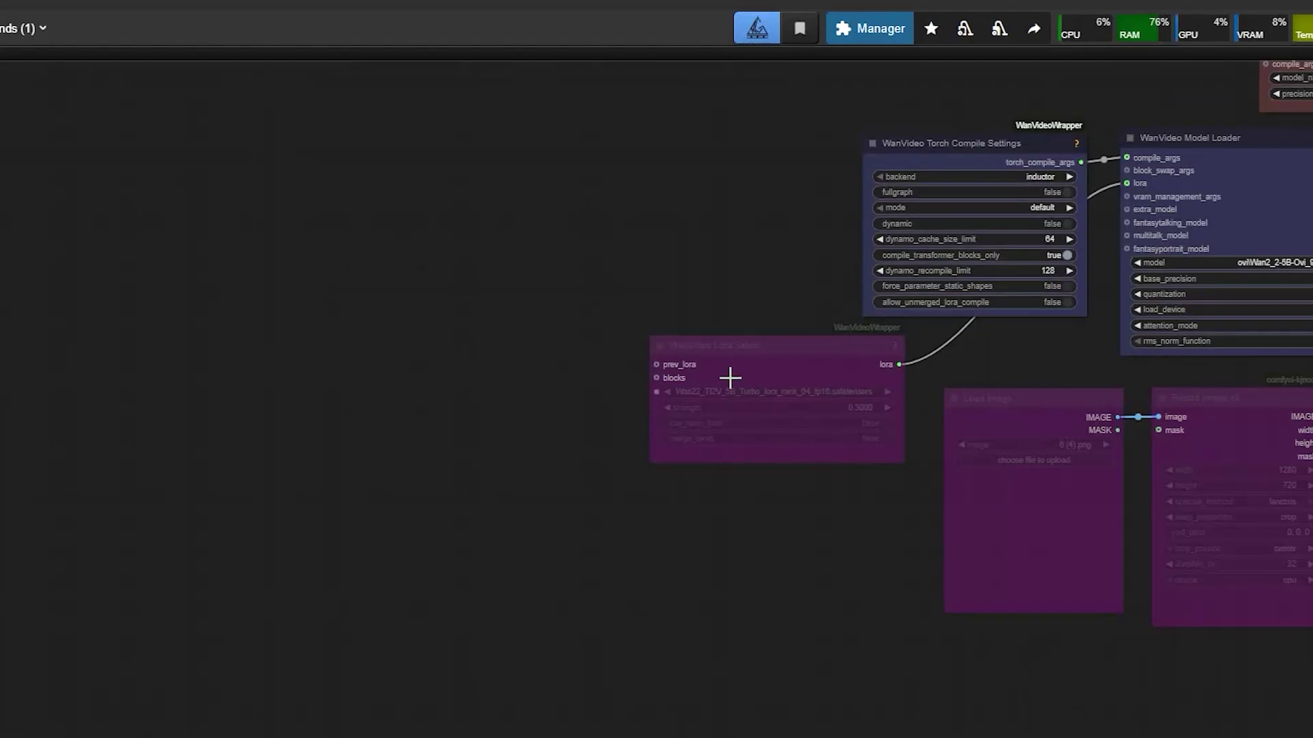
# Un-bypass the WanVideo Lora Select node with Ctrl+B
pyautogui.click(728, 374)
pyautogui.scroll(2, 750, 574)
pyautogui.scroll(-2, 806, 474)
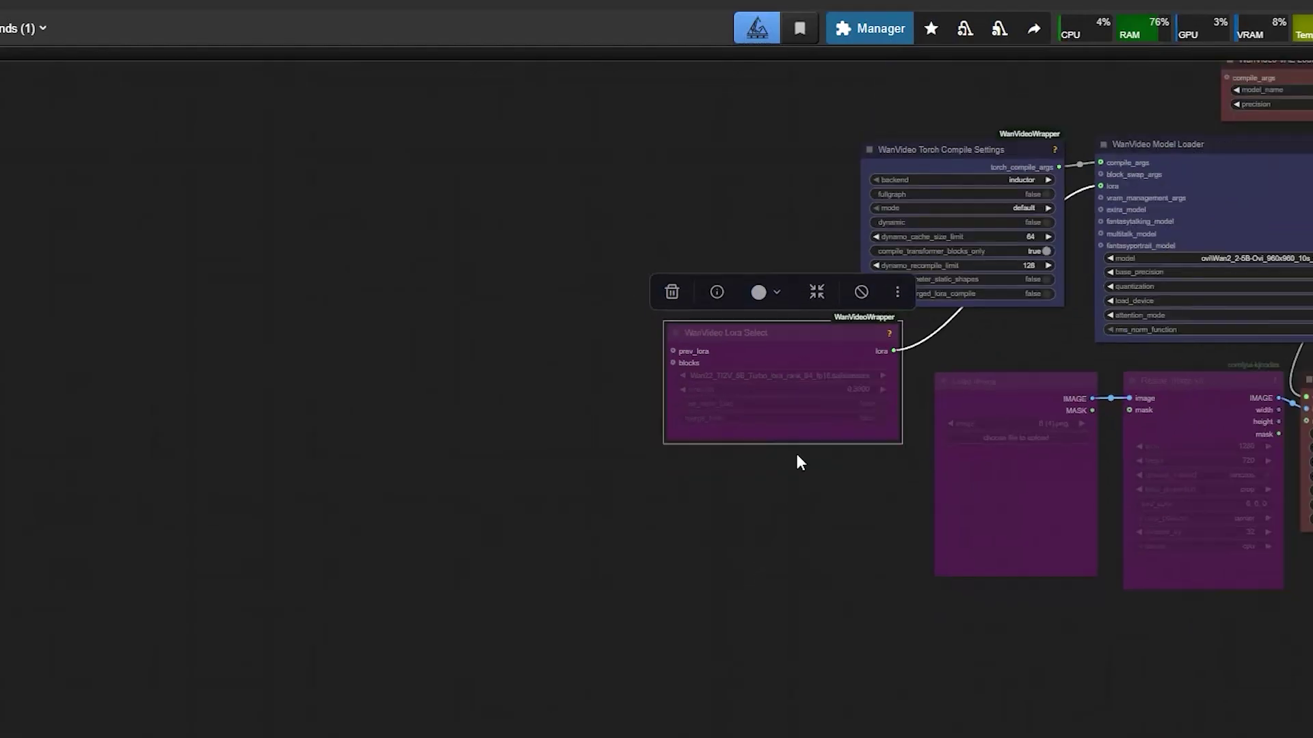
pyautogui.hscroll(10, 898, 595)
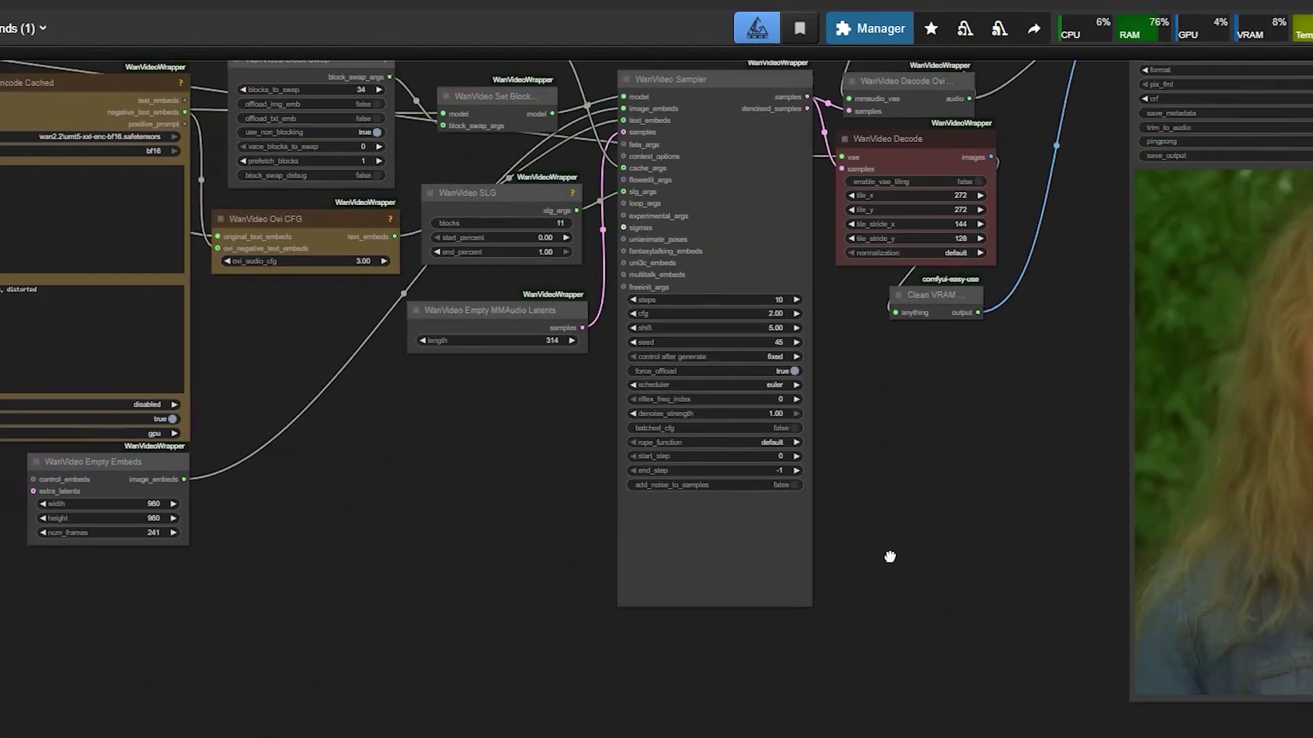
pyautogui.hscroll(10, 800, 577)
pyautogui.scroll(1, 879, 498)
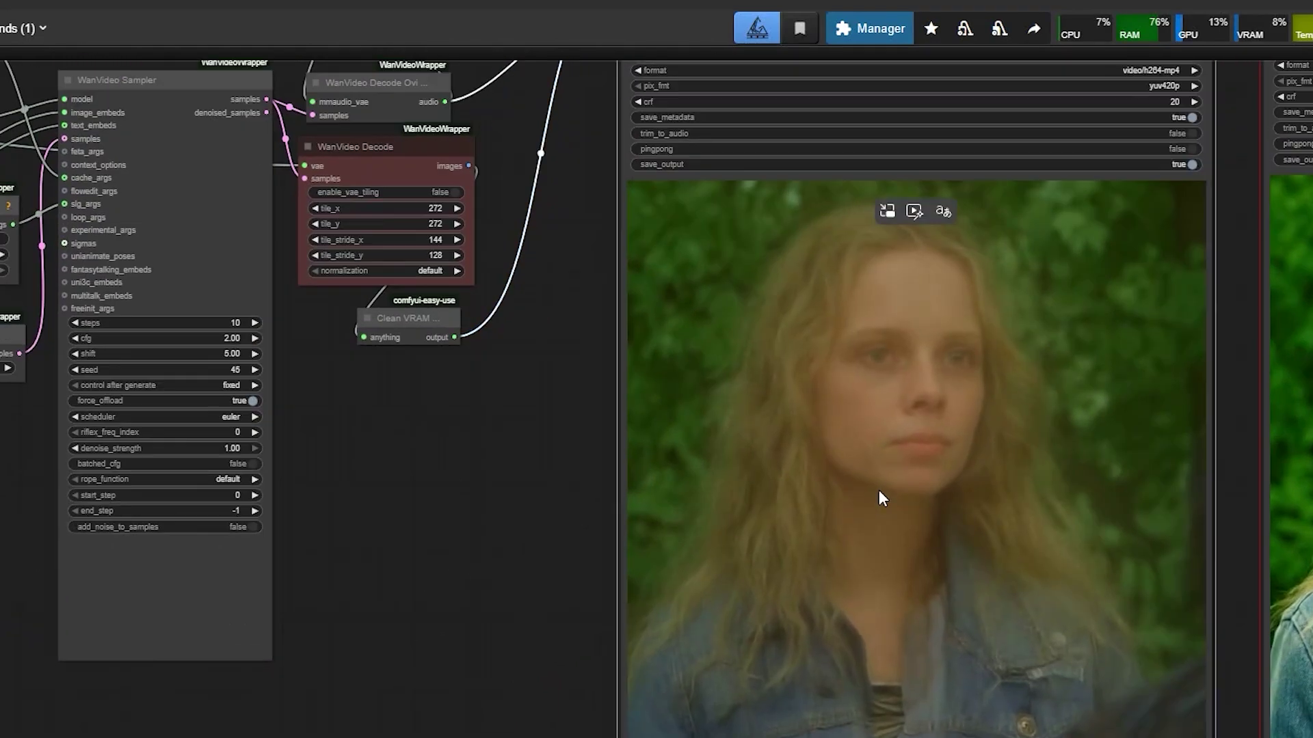
pyautogui.hscroll(-10, 879, 490)
pyautogui.hscroll(-10, 713, 347)
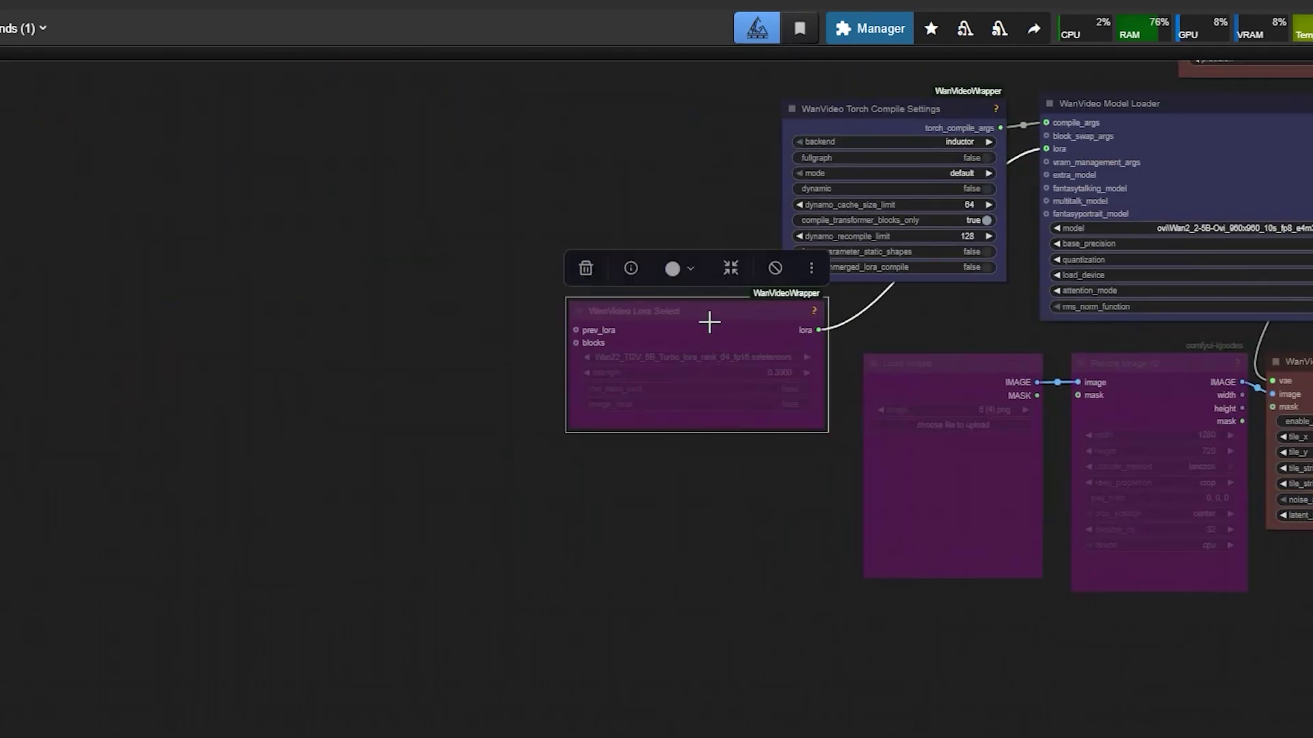
pyautogui.hotkey('ctrl', 'b')
# Pan to the Video Combine preview showing the curly-haired blonde woman
pyautogui.hscroll(20, 808, 533)
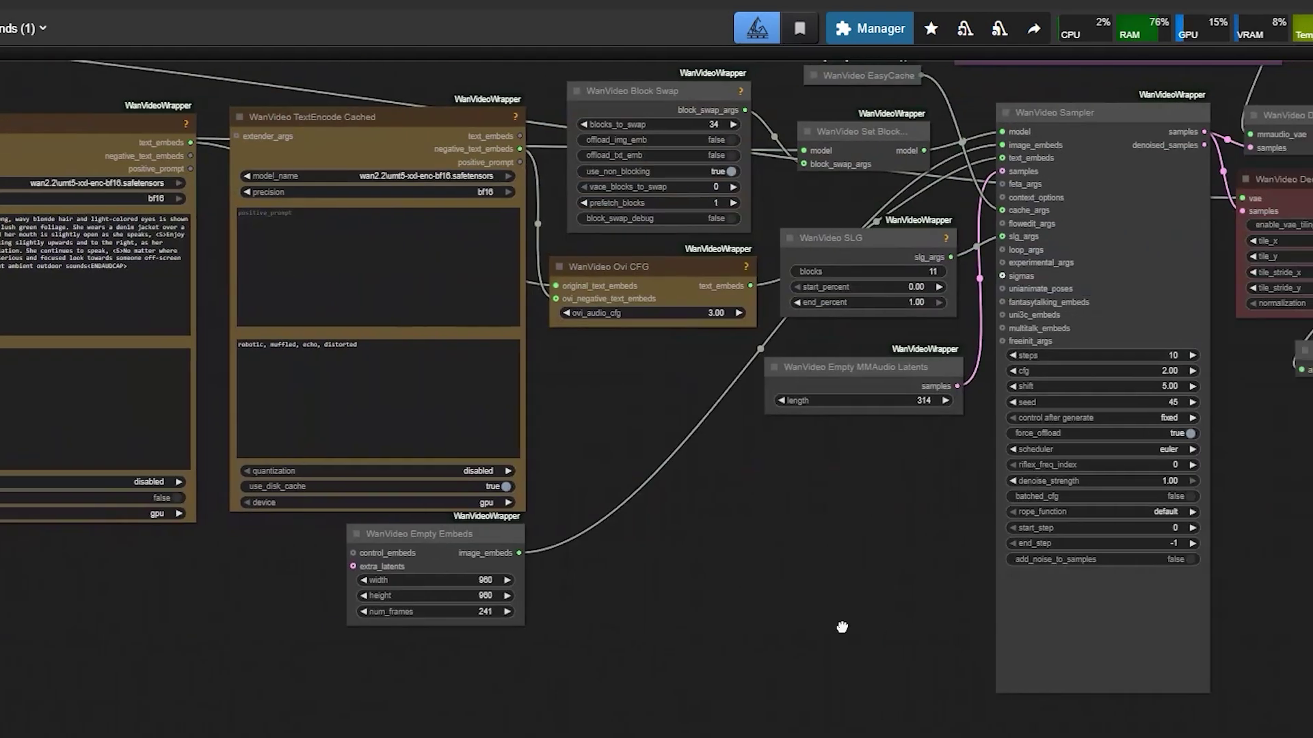
pyautogui.hscroll(6, 810, 614)
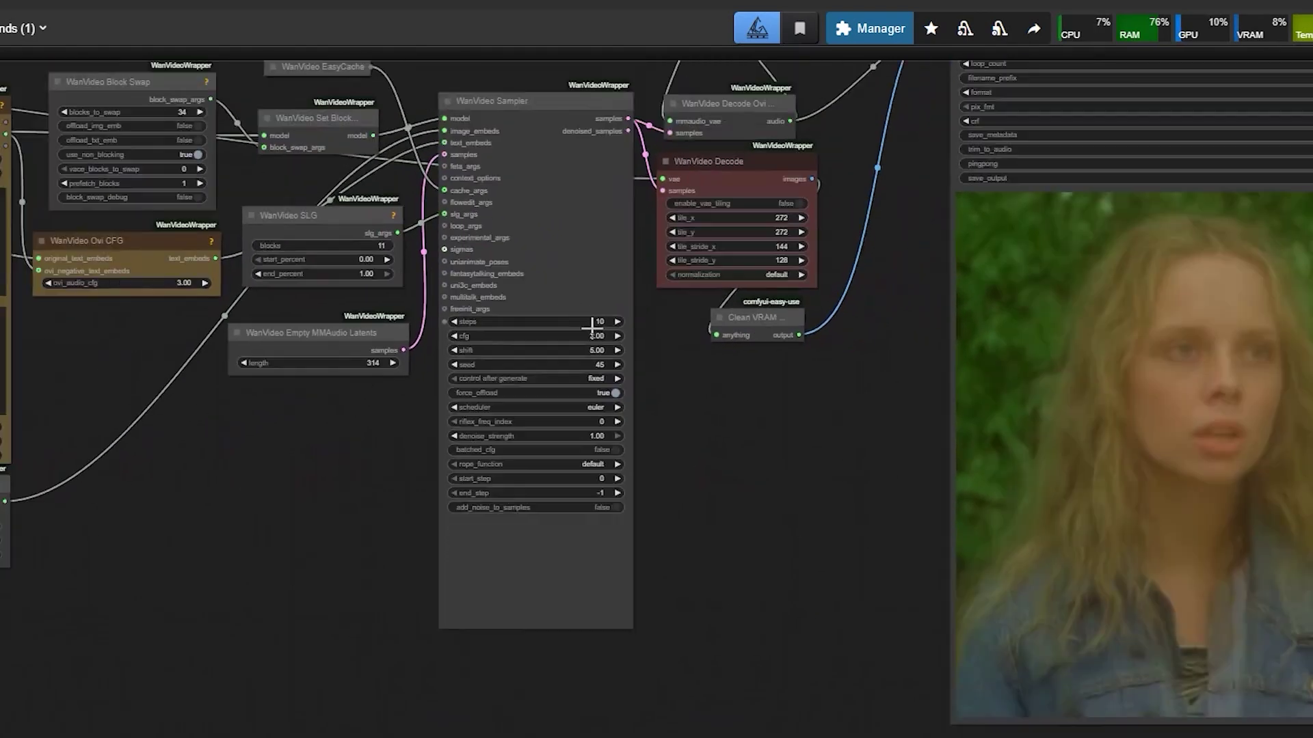
pyautogui.scroll(1, 592, 327)
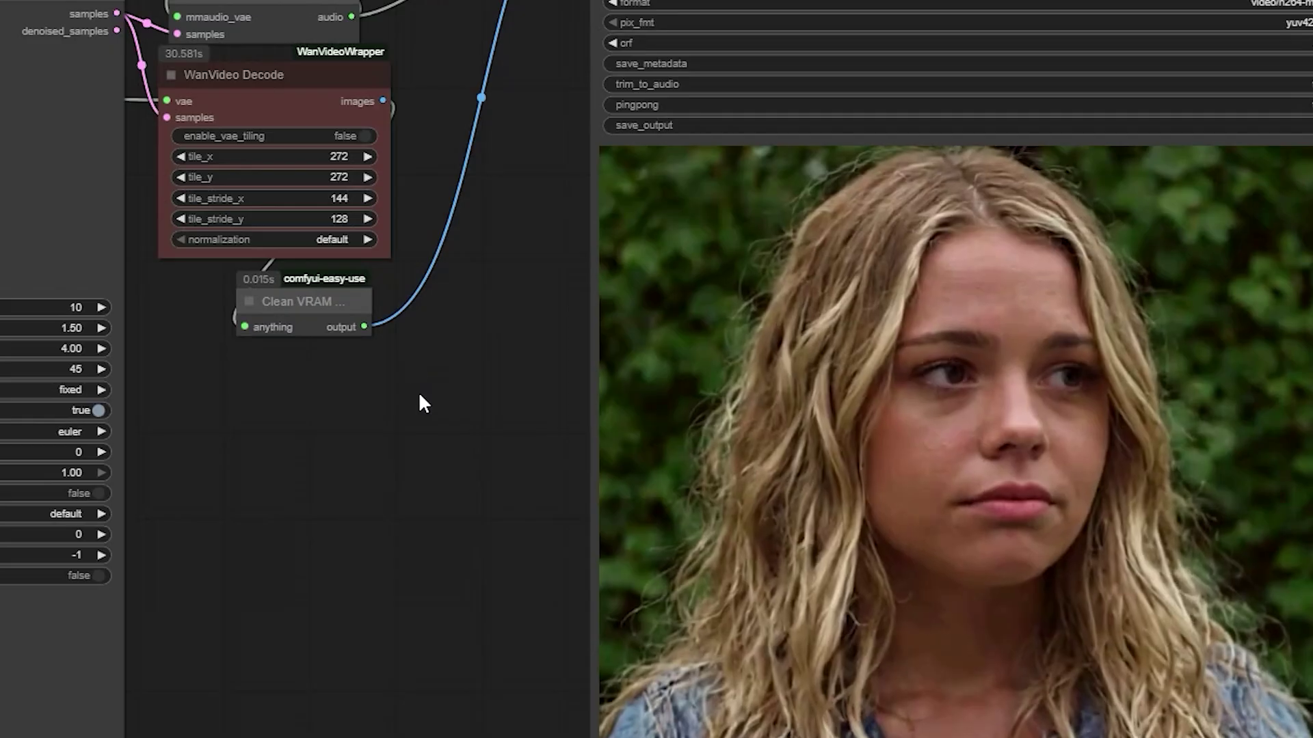
pyautogui.moveTo(419, 401); pyautogui.dragTo(379, 337)
pyautogui.scroll(-1, 328, 337)
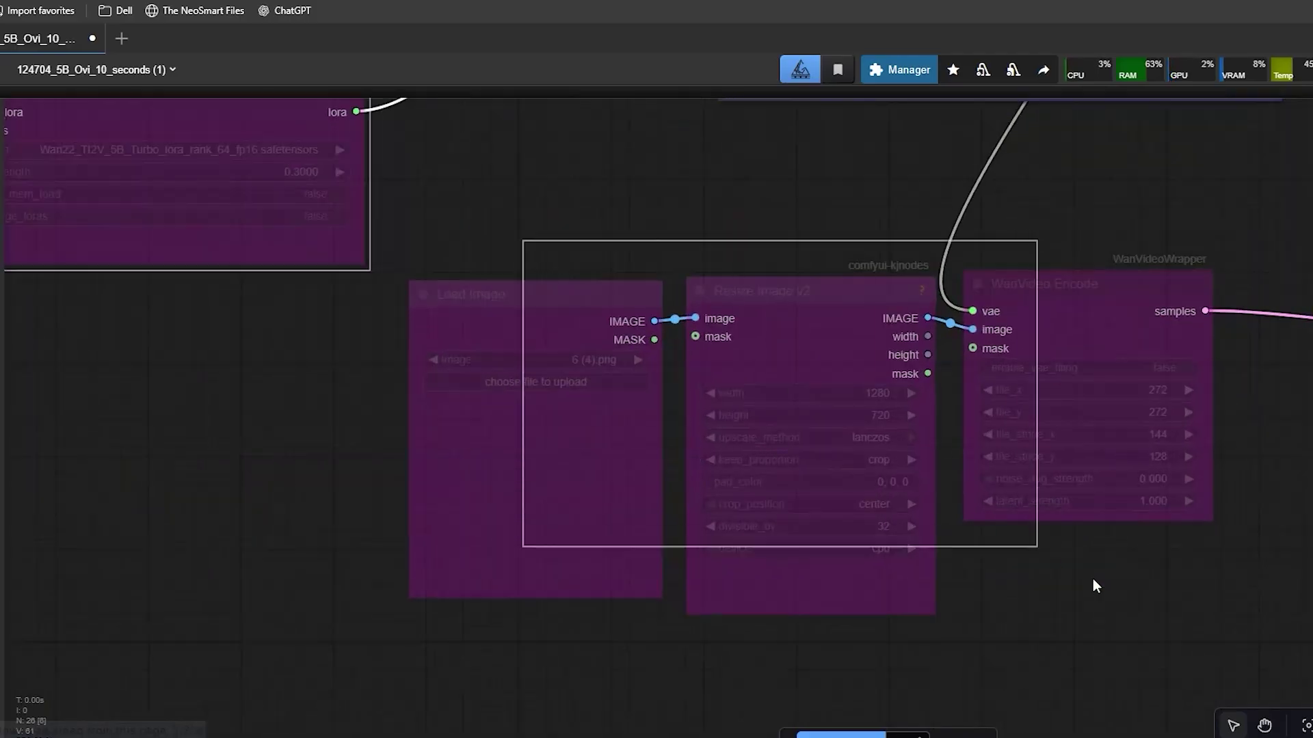
# Enable the Load Image, Resize Image v2 and WanVideo Encode nodes, then load 4 (1).png as the input image
pyautogui.moveTo(1120, 589); pyautogui.dragTo(1121, 589)
pyautogui.scroll(5, 1122, 589)
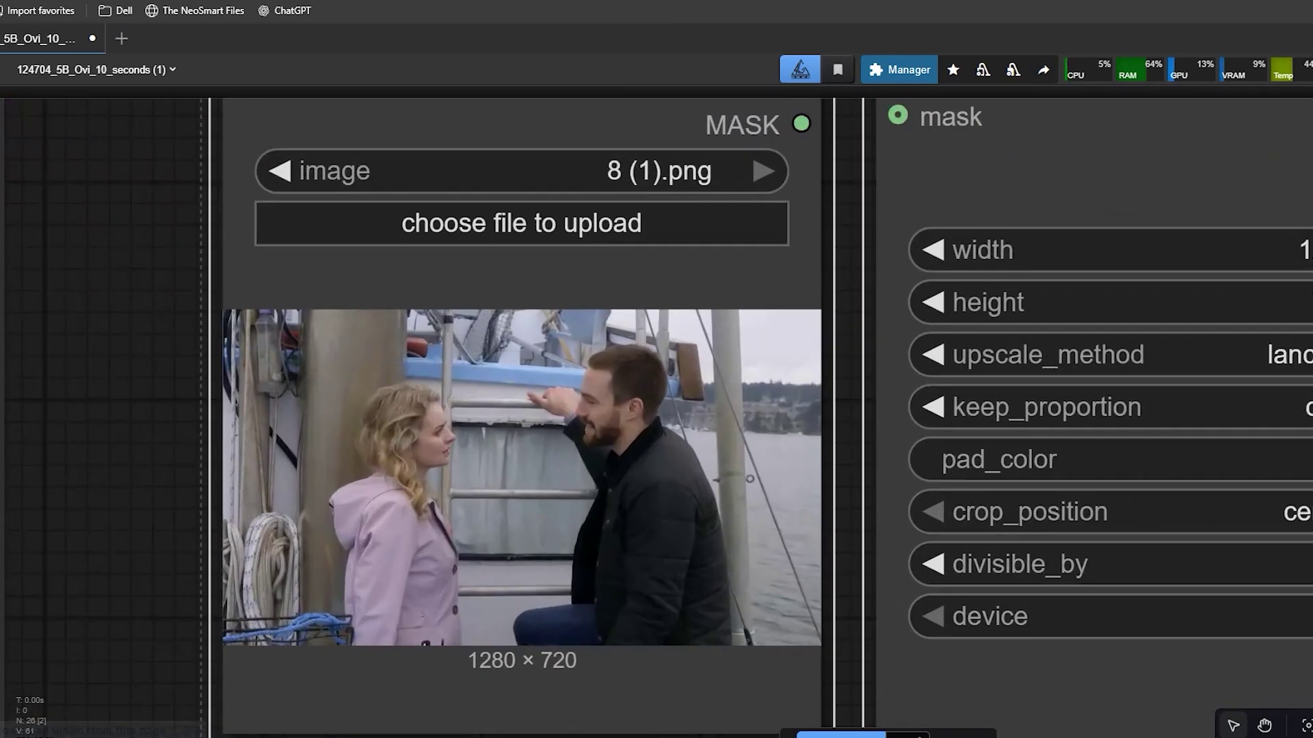
pyautogui.scroll(-1, 554, 509)
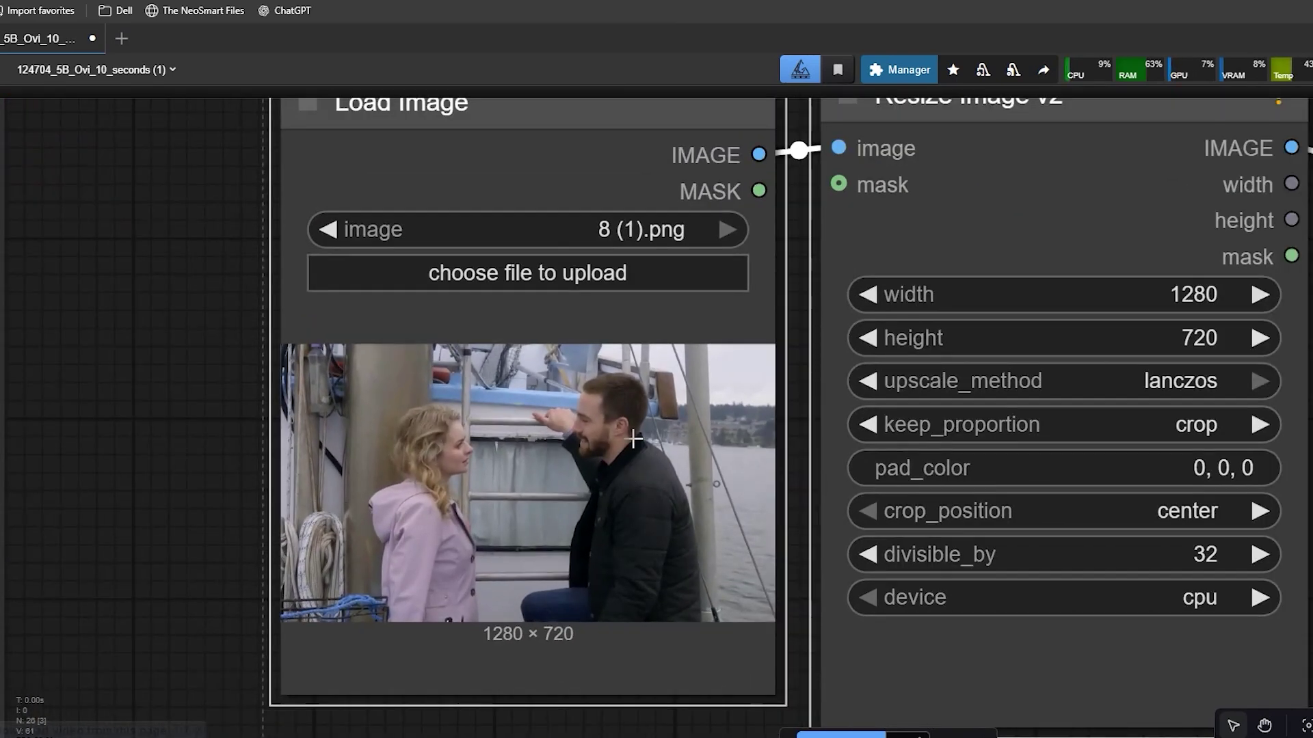
pyautogui.scroll(-3, 650, 381)
pyautogui.hscroll(5, 650, 381)
pyautogui.scroll(4, 650, 381)
pyautogui.scroll(5, 606, 589)
pyautogui.hscroll(5, 707, 444)
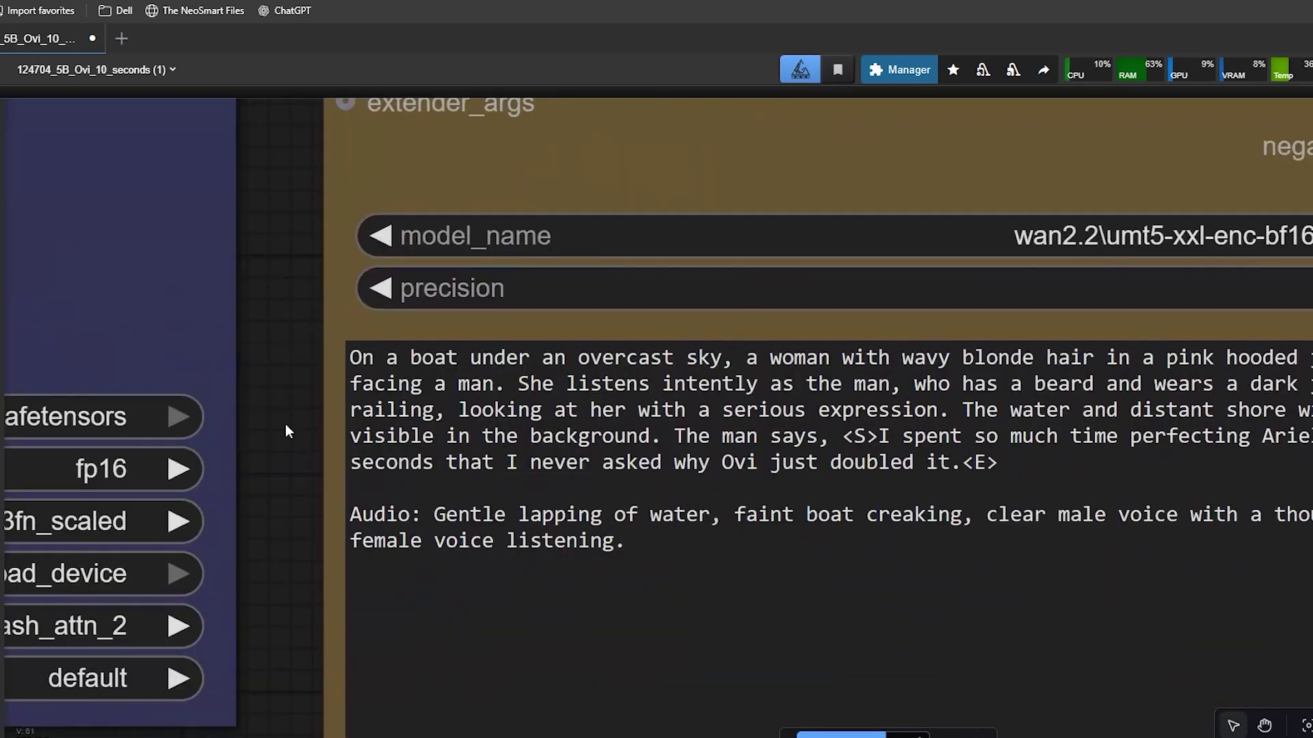
pyautogui.scroll(-1, 285, 424)
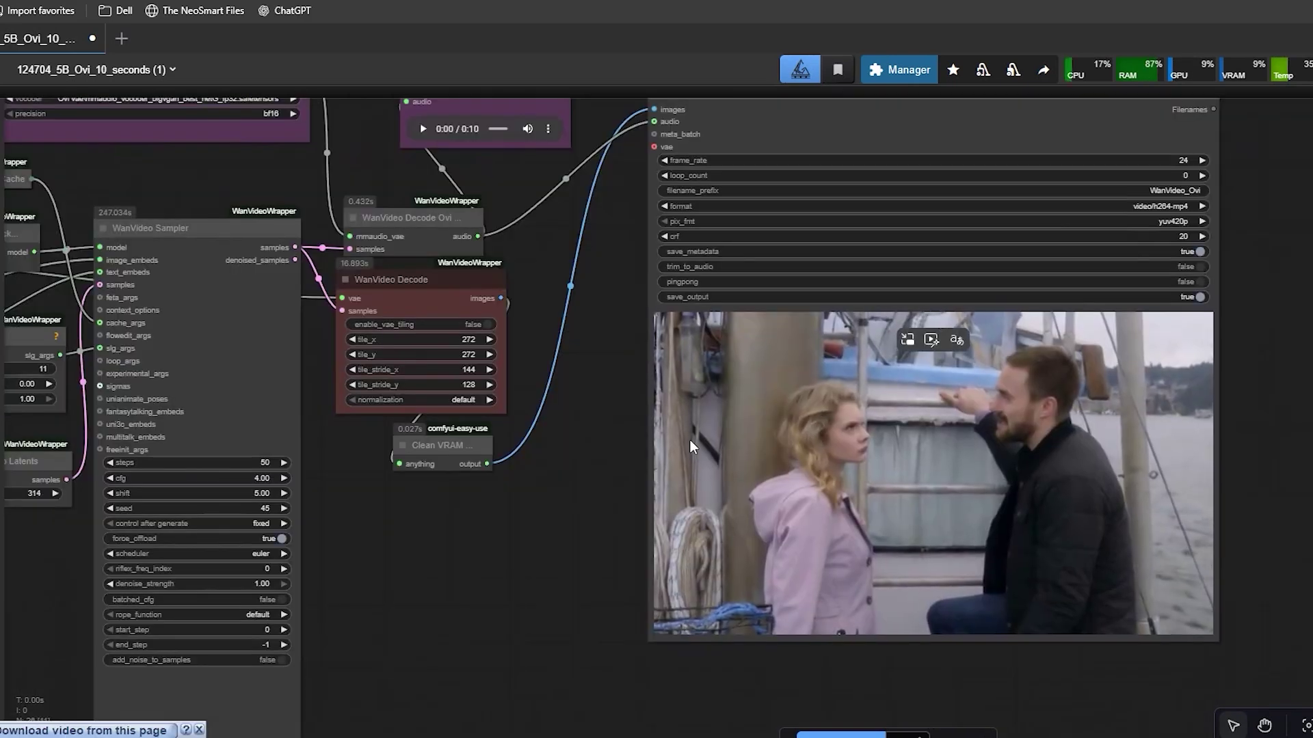
pyautogui.scroll(1, 684, 449)
pyautogui.scroll(-1, 821, 561)
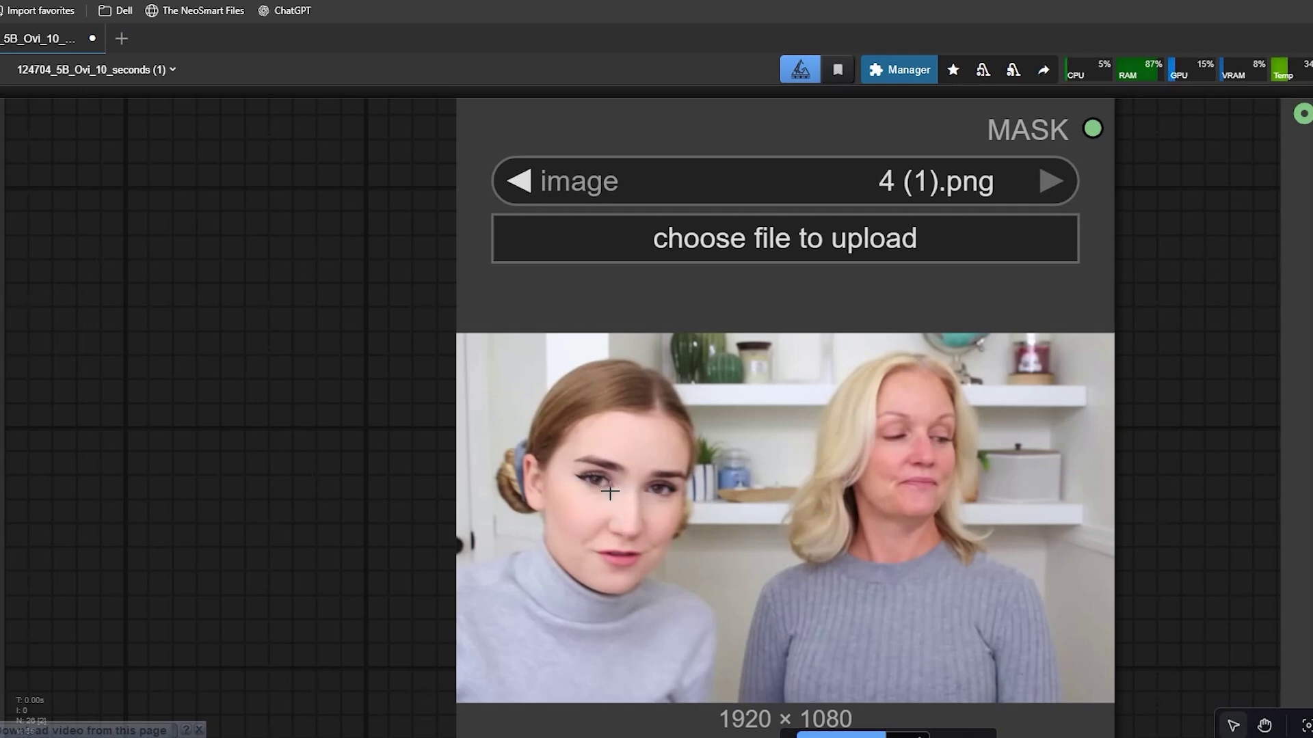
# Render the two-women photo at 50 steps and view the clip in the Video Combine preview
pyautogui.scroll(3, 609, 492)
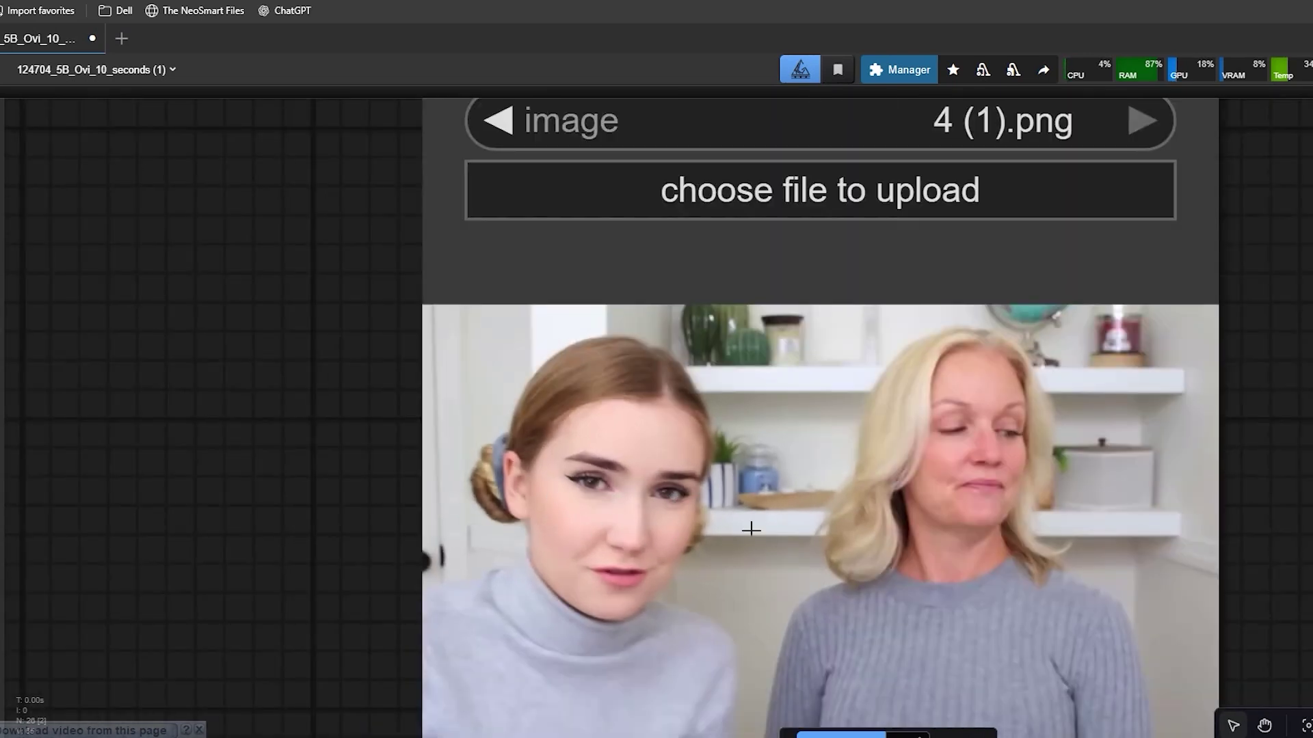
pyautogui.scroll(-4, 751, 528)
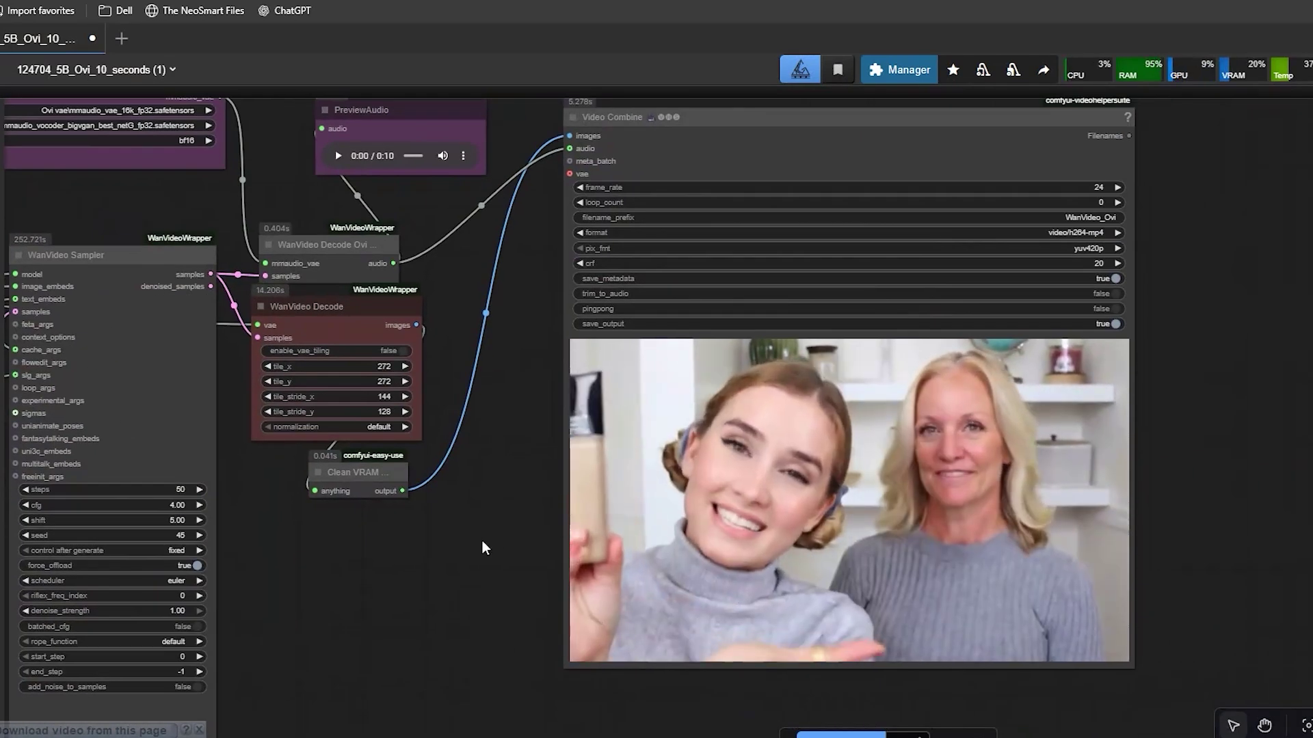
pyautogui.moveTo(482, 547); pyautogui.dragTo(396, 540)
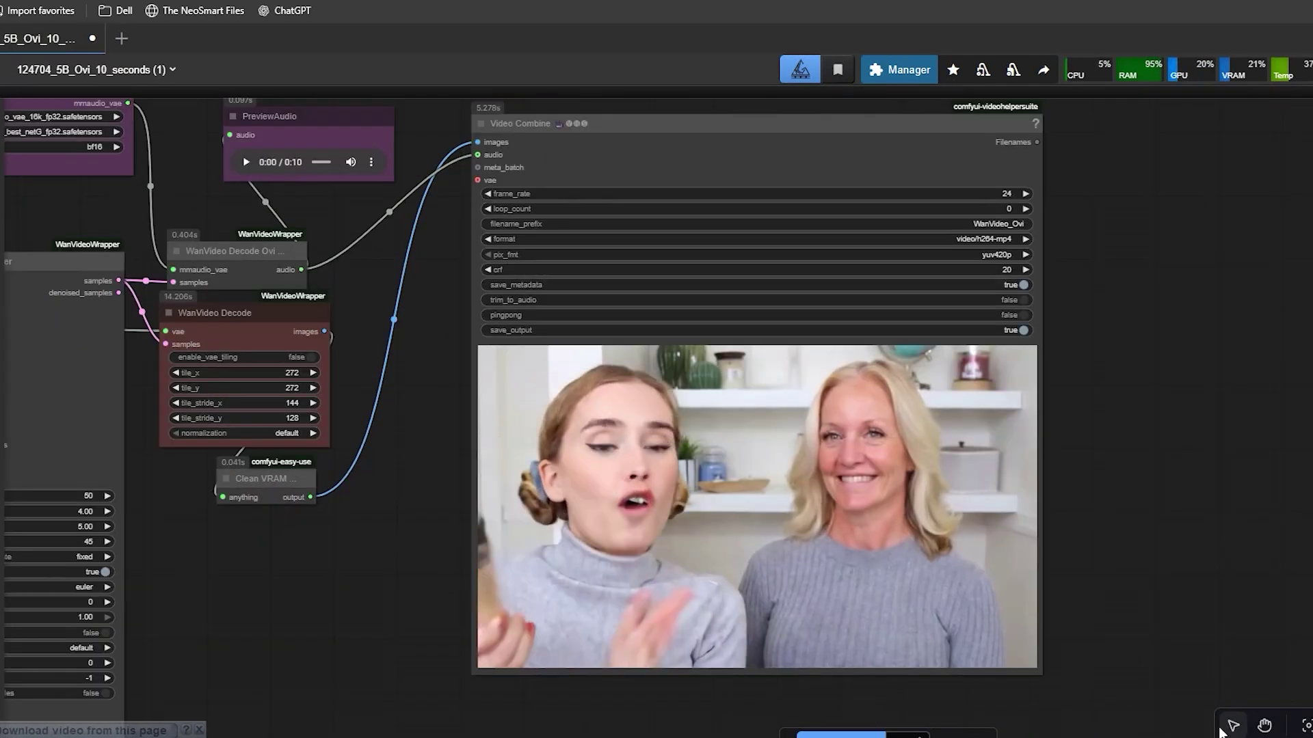
pyautogui.scroll(2, 399, 527)
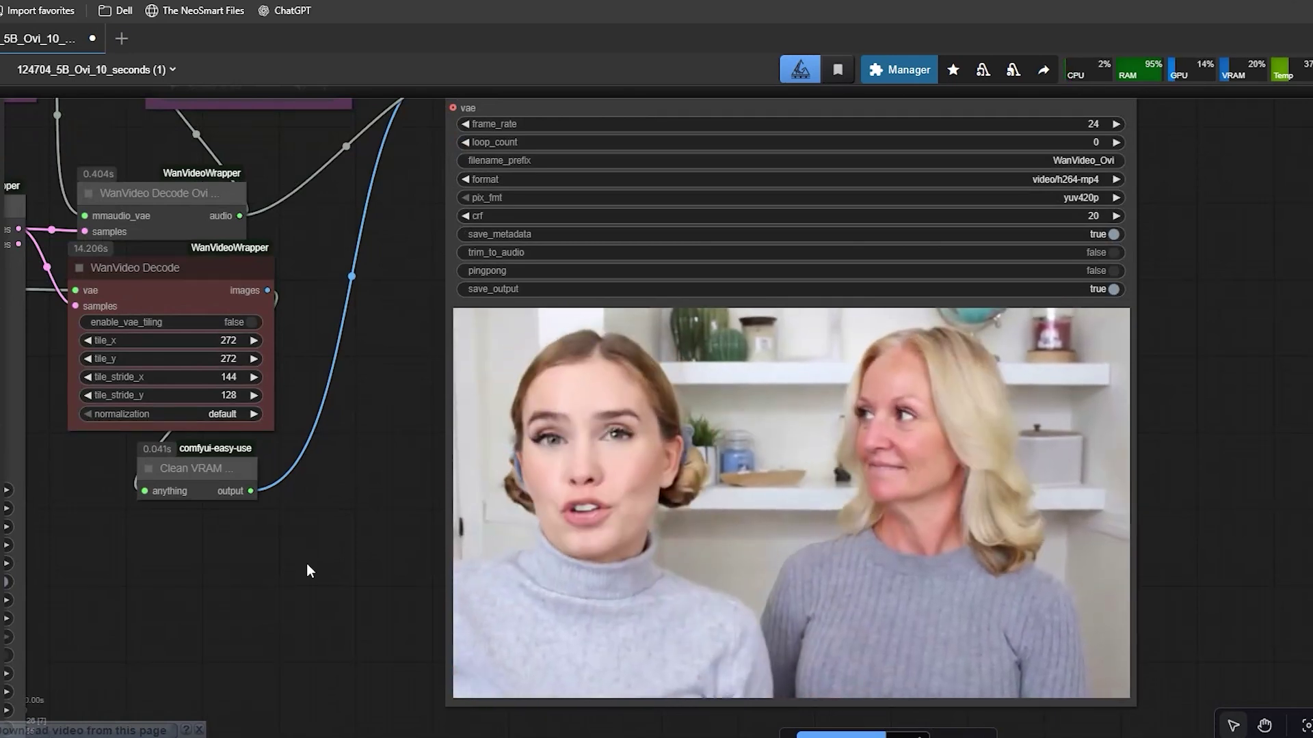
# Set the WanVideo Sampler steps to 20 for a second render
pyautogui.moveTo(278, 631); pyautogui.dragTo(882, 677)
pyautogui.moveTo(383, 547); pyautogui.dragTo(786, 587)
pyautogui.moveTo(308, 540); pyautogui.dragTo(1108, 549)
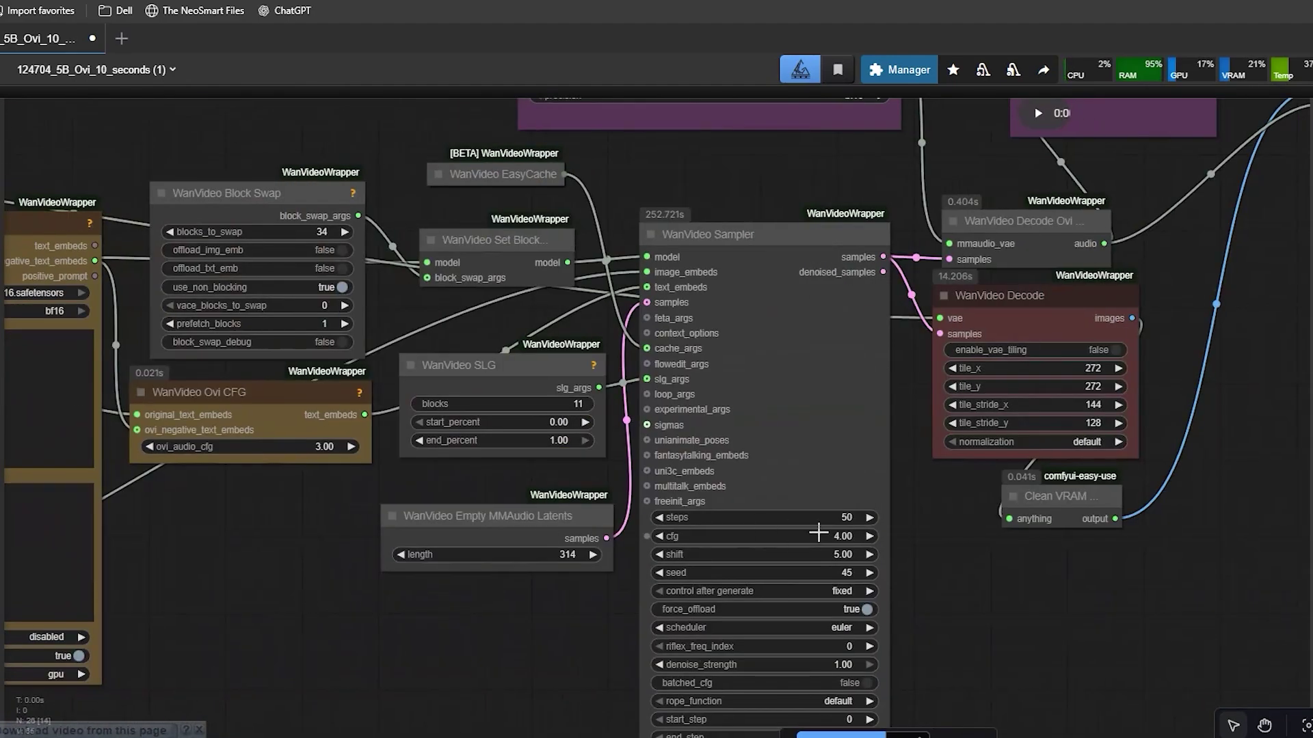
pyautogui.scroll(3, 849, 526)
pyautogui.click(850, 515)
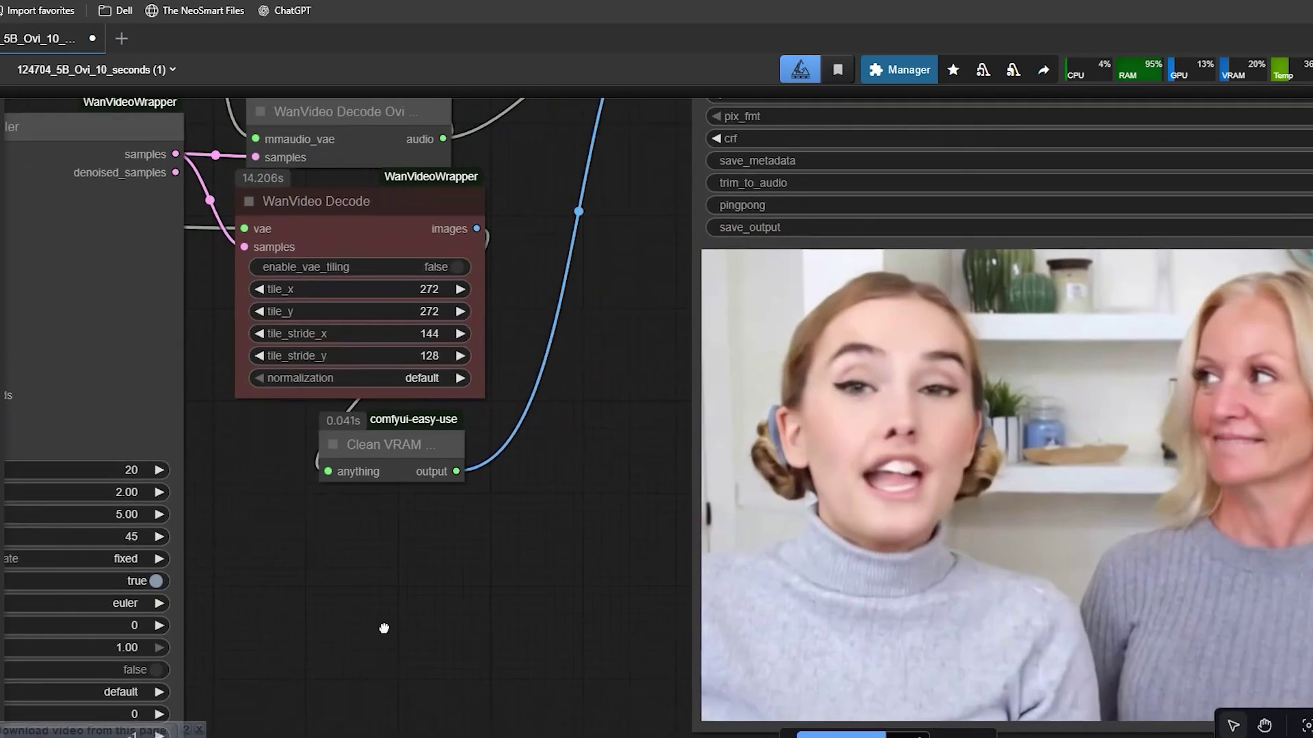
pyautogui.scroll(-2, 216, 605)
# Change the sampler steps to 10 for a third render
pyautogui.moveTo(216, 606); pyautogui.dragTo(574, 605)
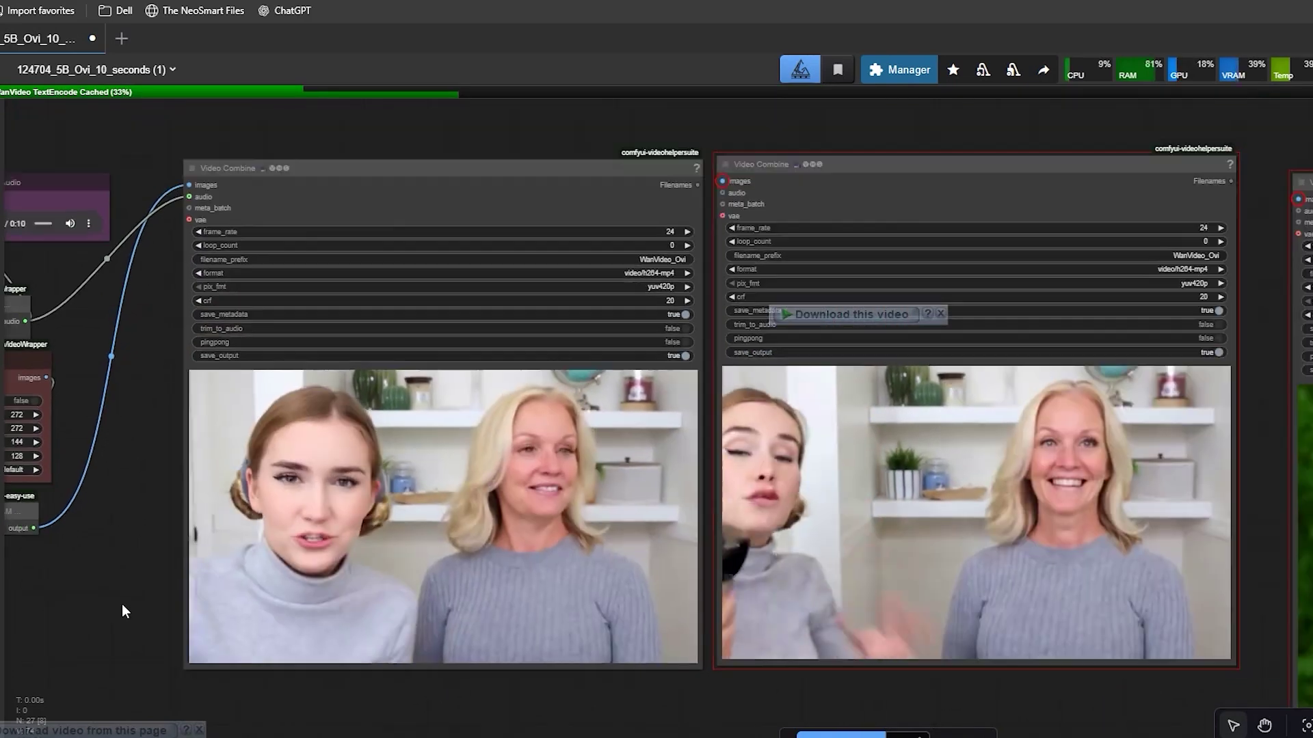
pyautogui.moveTo(122, 604); pyautogui.dragTo(688, 593)
pyautogui.scroll(2, 508, 577)
pyautogui.scroll(2, 662, 418)
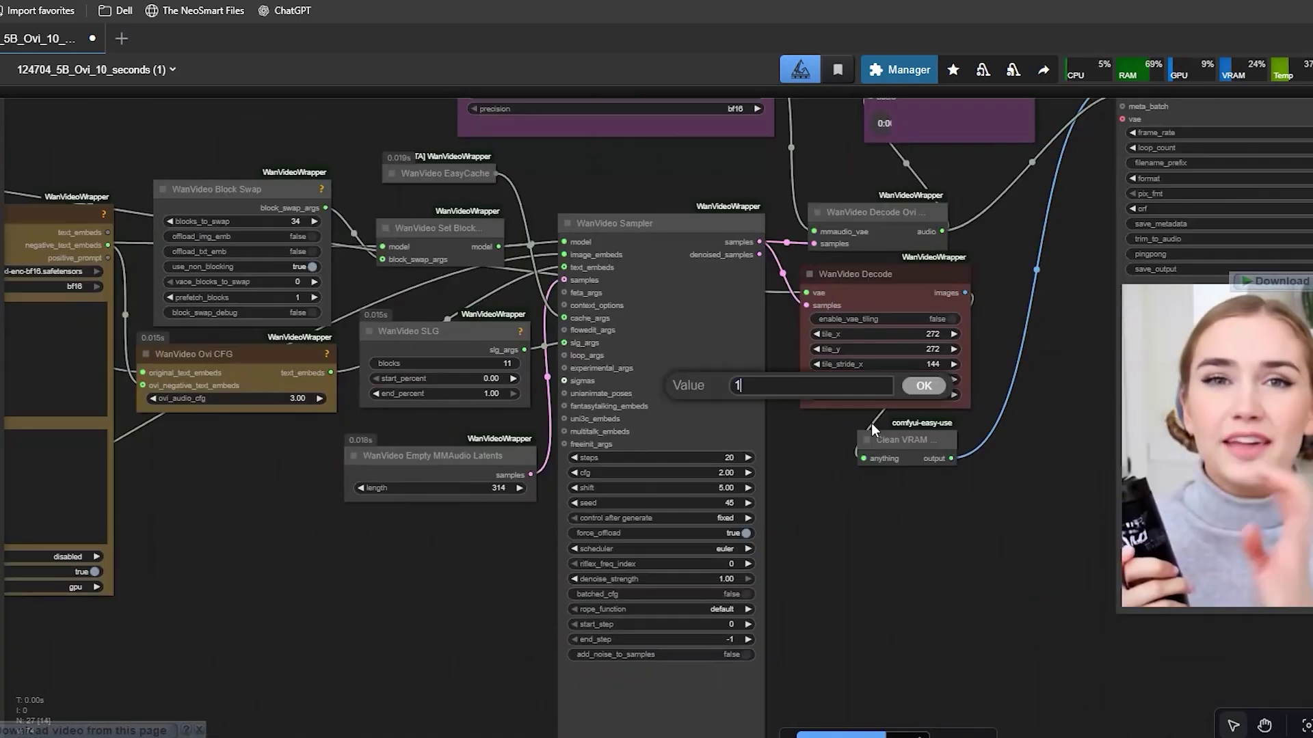
pyautogui.write('0')
pyautogui.press('Return')
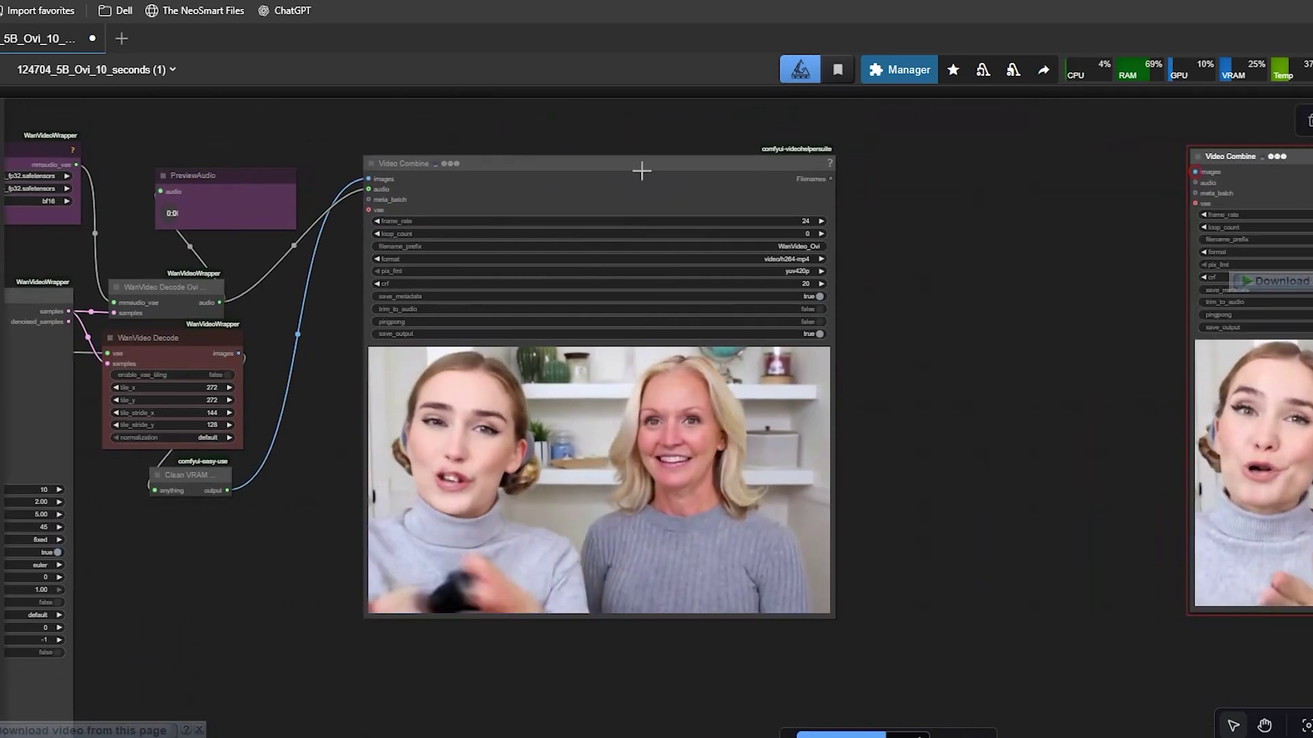
# Spread the Video Combine nodes apart so the three output videos sit side by side
pyautogui.moveTo(638, 167); pyautogui.dragTo(980, 161)
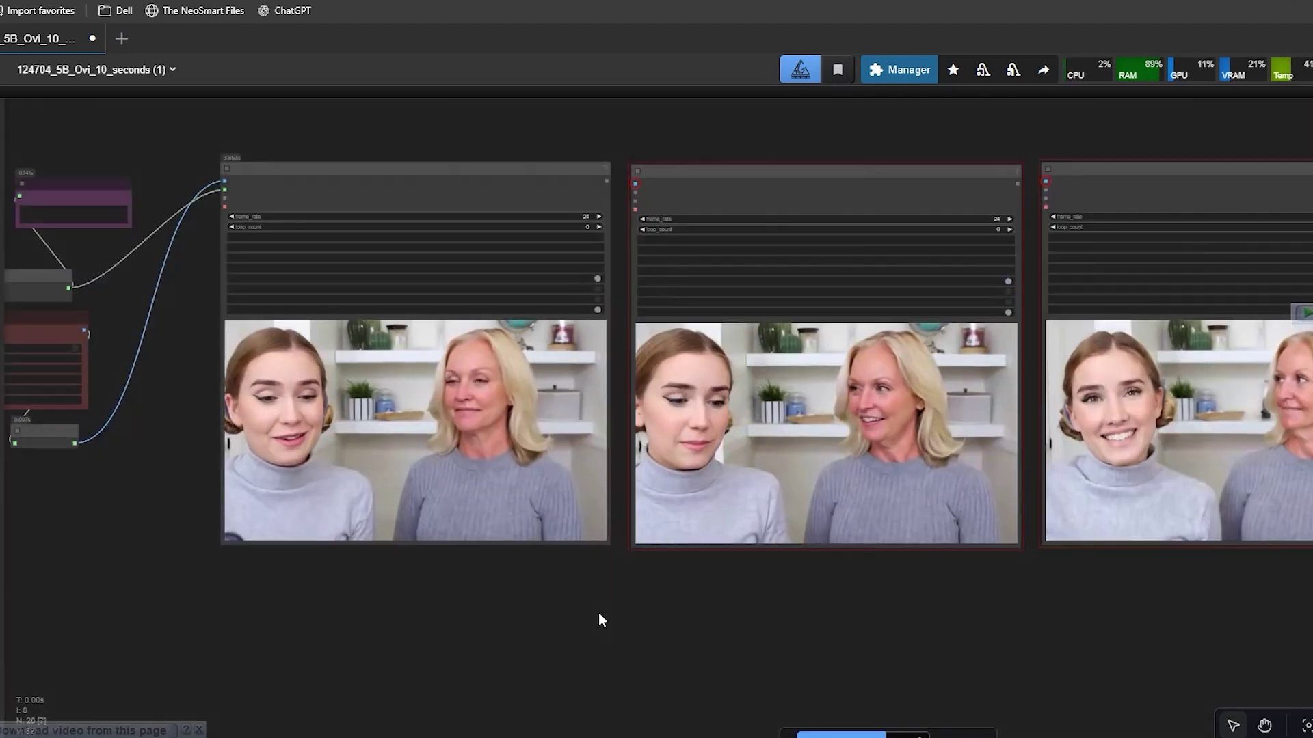
pyautogui.scroll(1, 601, 618)
pyautogui.moveTo(601, 618); pyautogui.dragTo(473, 665)
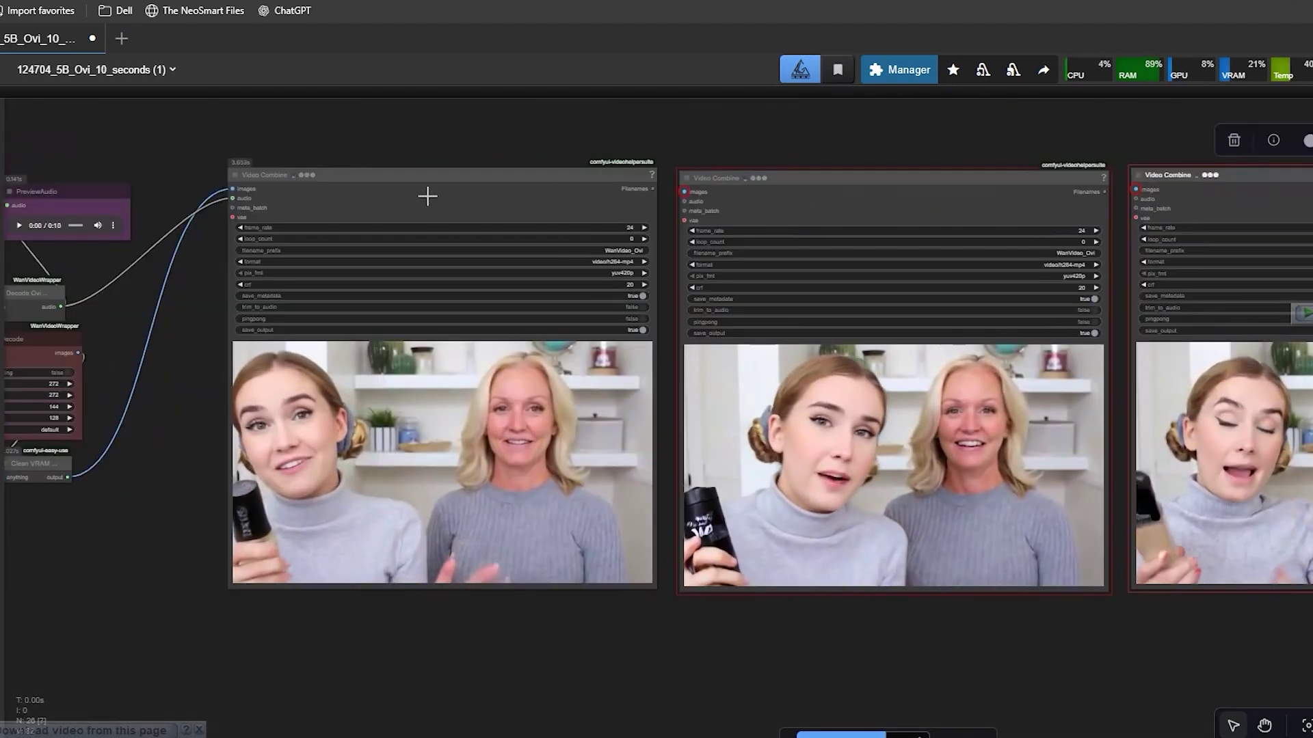
pyautogui.click(429, 196)
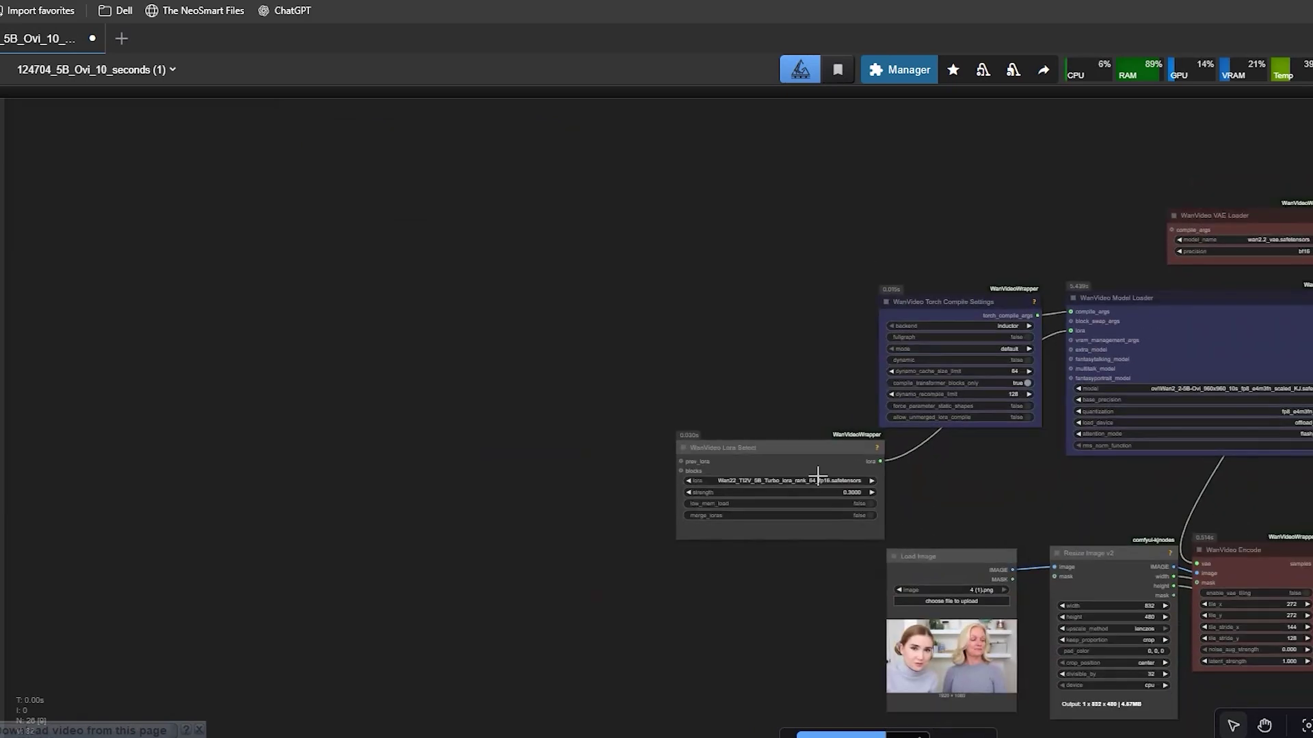
pyautogui.scroll(5, 781, 493)
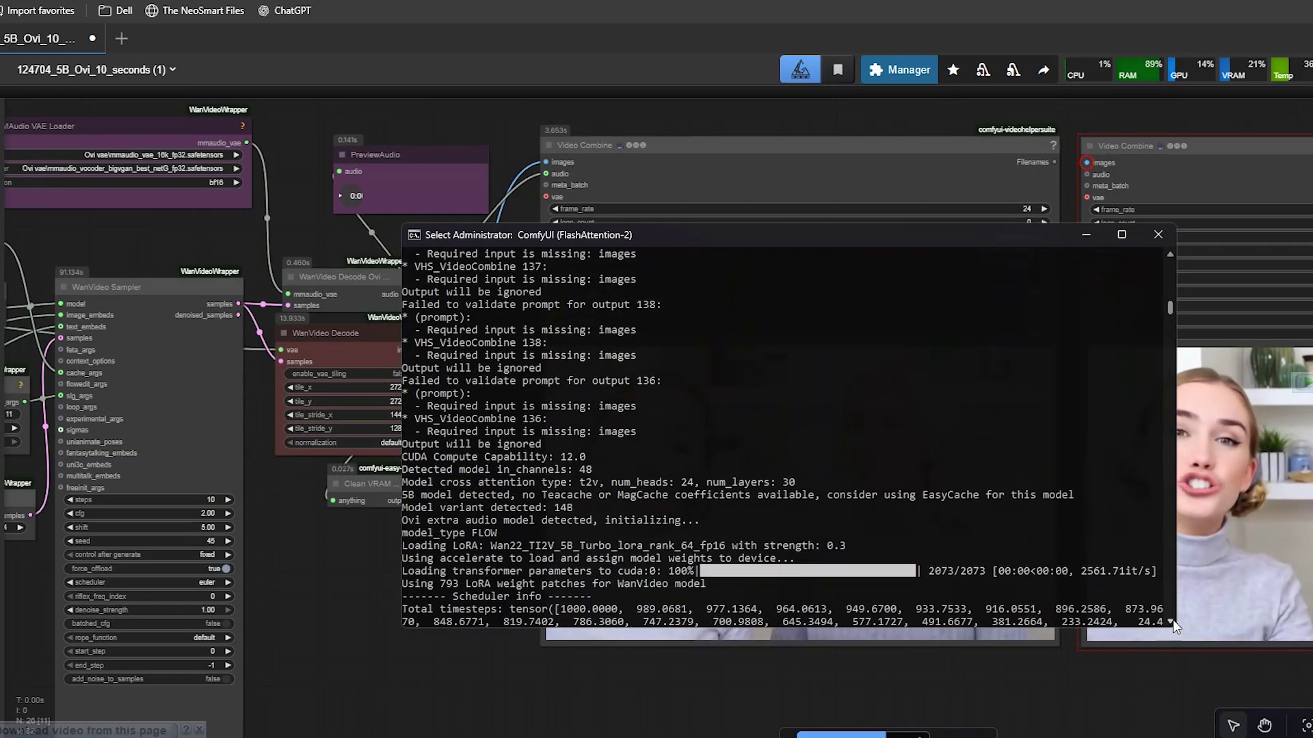
pyautogui.scroll(-4, 1172, 620)
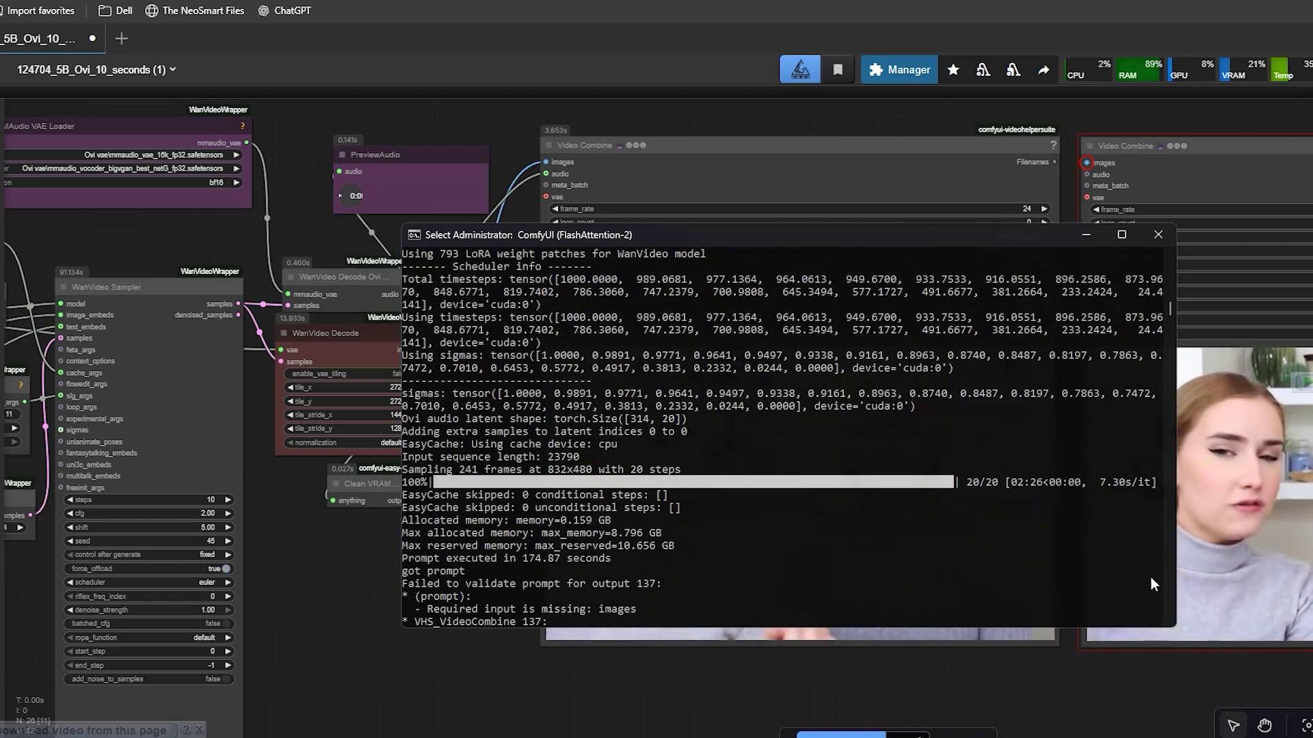
# Compare the console render times: 115.42 s at 10 steps, 174.87 s at 20, 288.79 s at 50
pyautogui.scroll(-8, 1165, 619)
pyautogui.scroll(-12, 1170, 626)
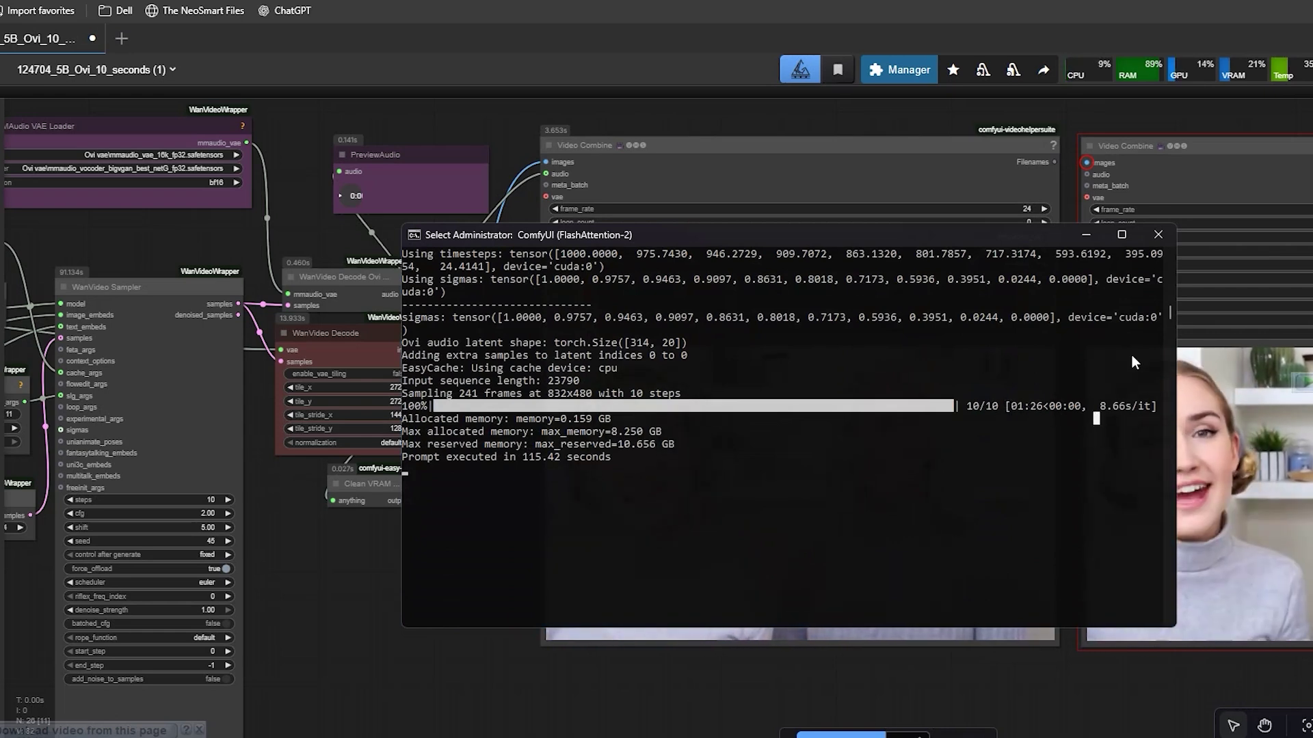
pyautogui.click(1086, 235)
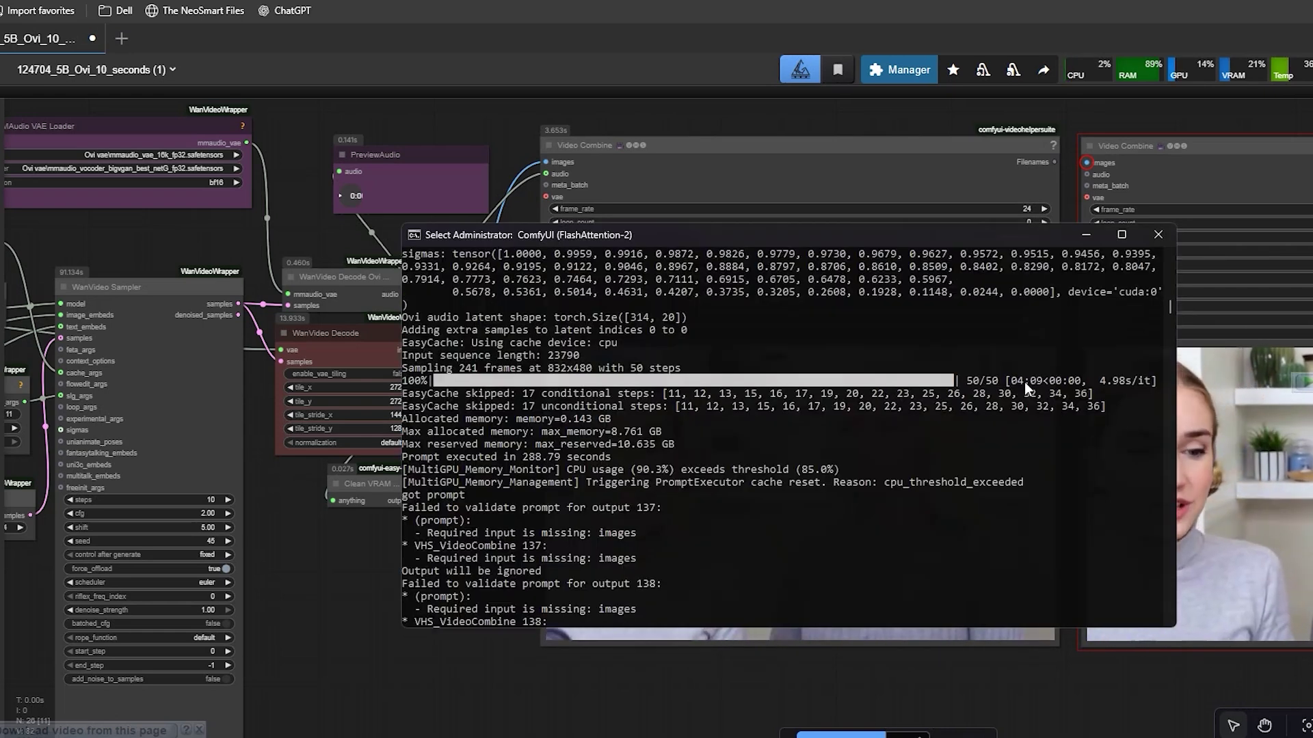
pyautogui.click(1038, 381)
pyautogui.click(994, 381)
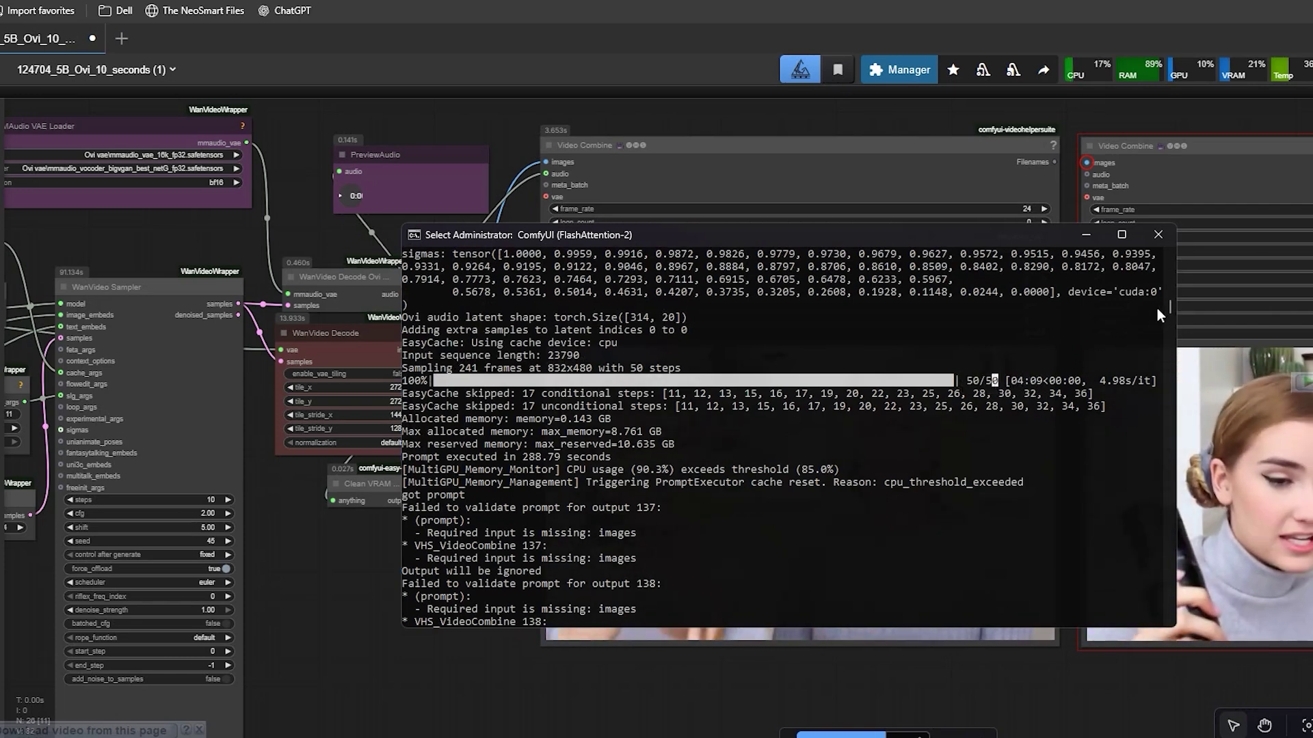
pyautogui.scroll(-5, 1172, 620)
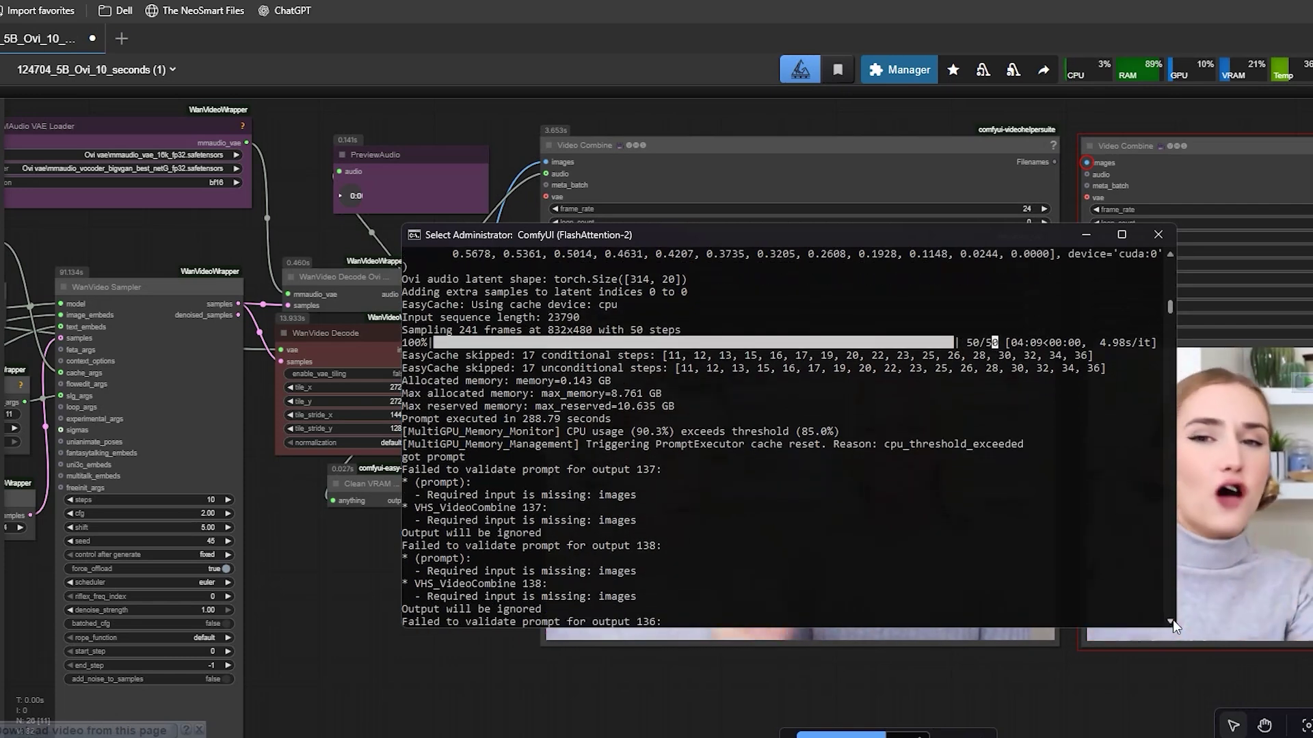